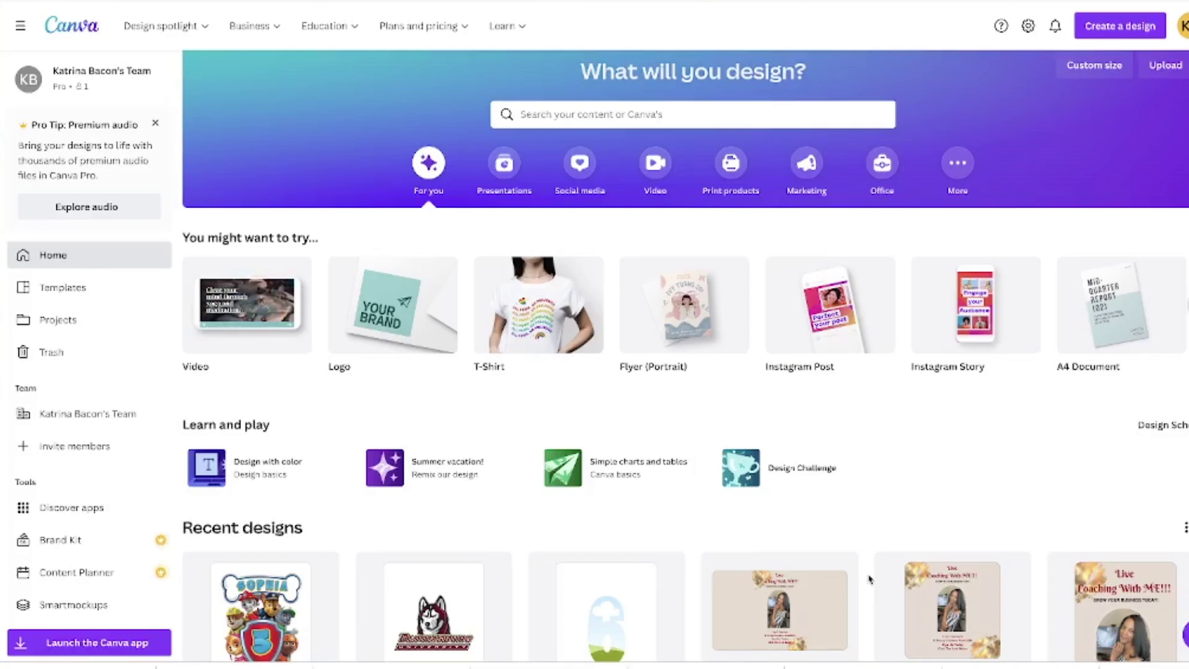
Step: Open the Smartmockups tool from the Canva home page
{"action": "mouse_move", "coordinate": [844, 573]}
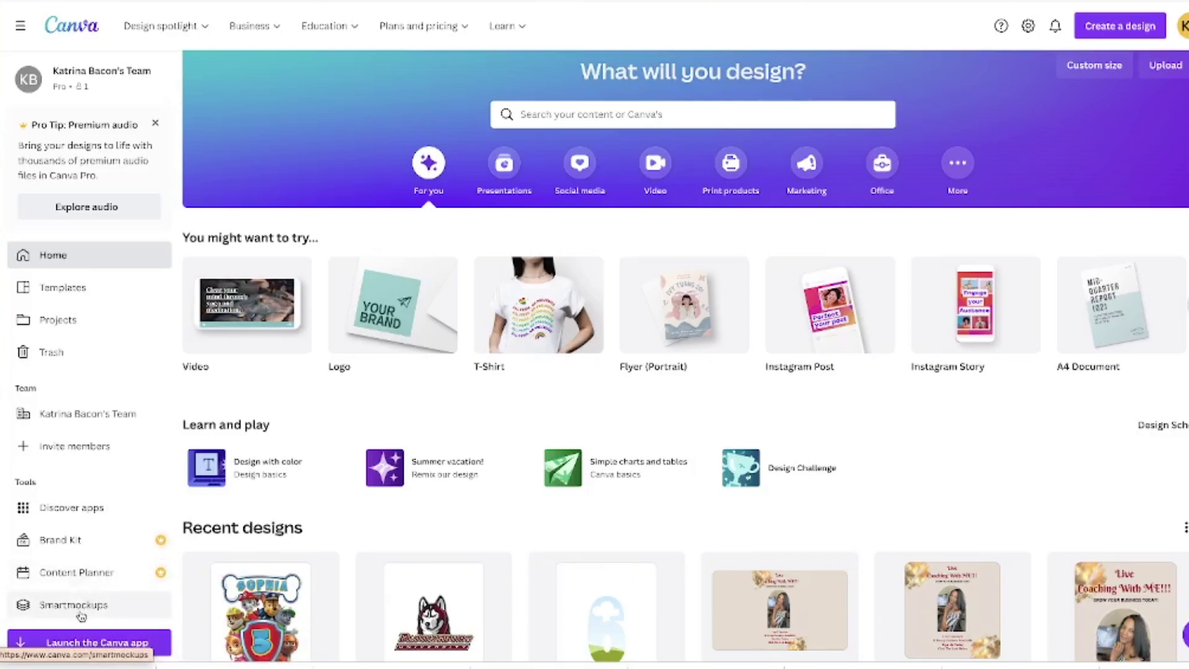
{"action": "scroll", "coordinate": [78, 617], "scroll_direction": "down", "scroll_amount": 1}
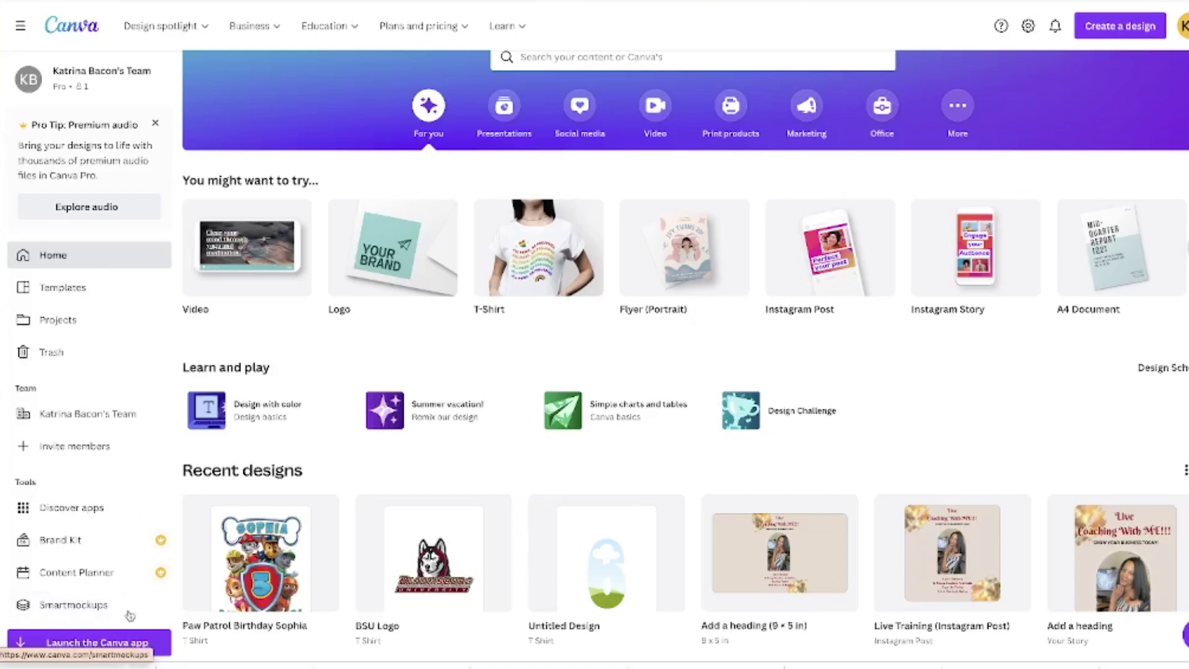
{"action": "left_click", "coordinate": [76, 612]}
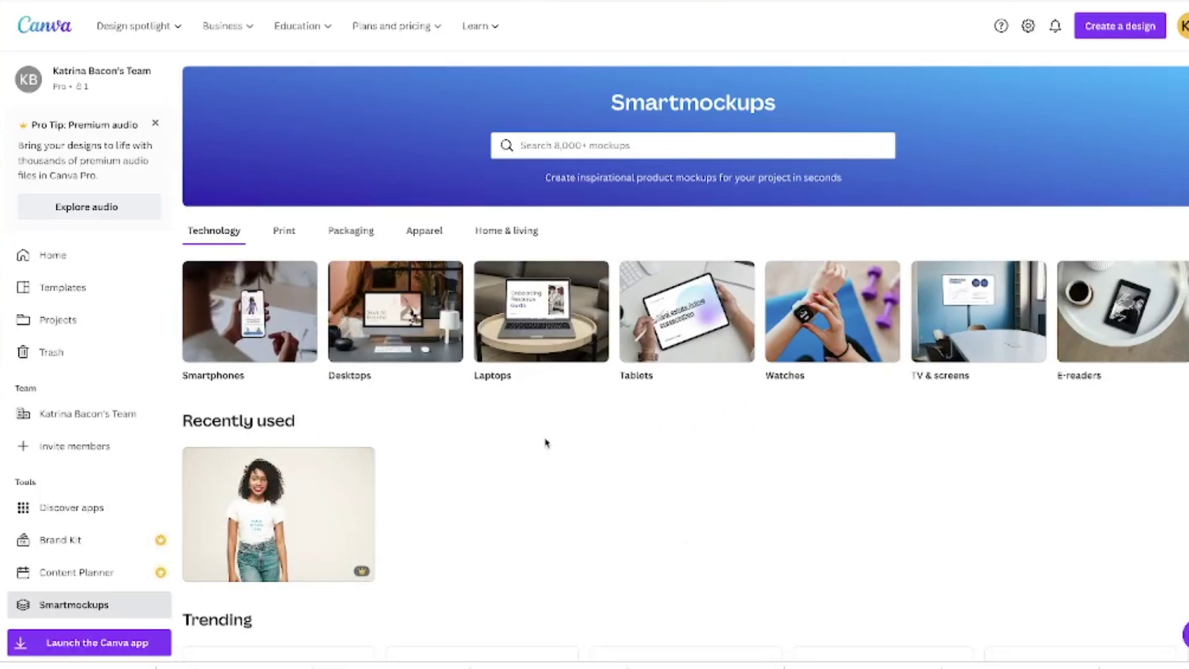
Step: Search the mockups for "t shirt", choose the Flatlay T-shirts suggestion and look through the flat-lay designs
{"action": "scroll", "coordinate": [545, 433], "scroll_direction": "down", "scroll_amount": 1}
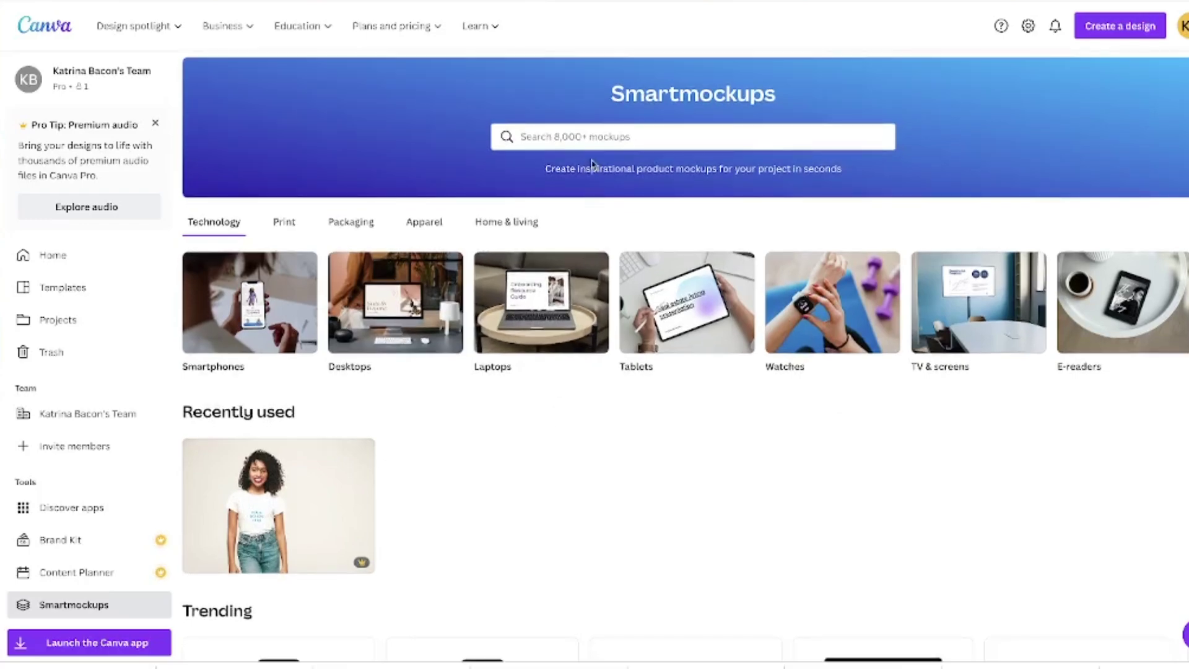
{"action": "left_click", "coordinate": [596, 137]}
{"action": "type", "text": "tshirt"}
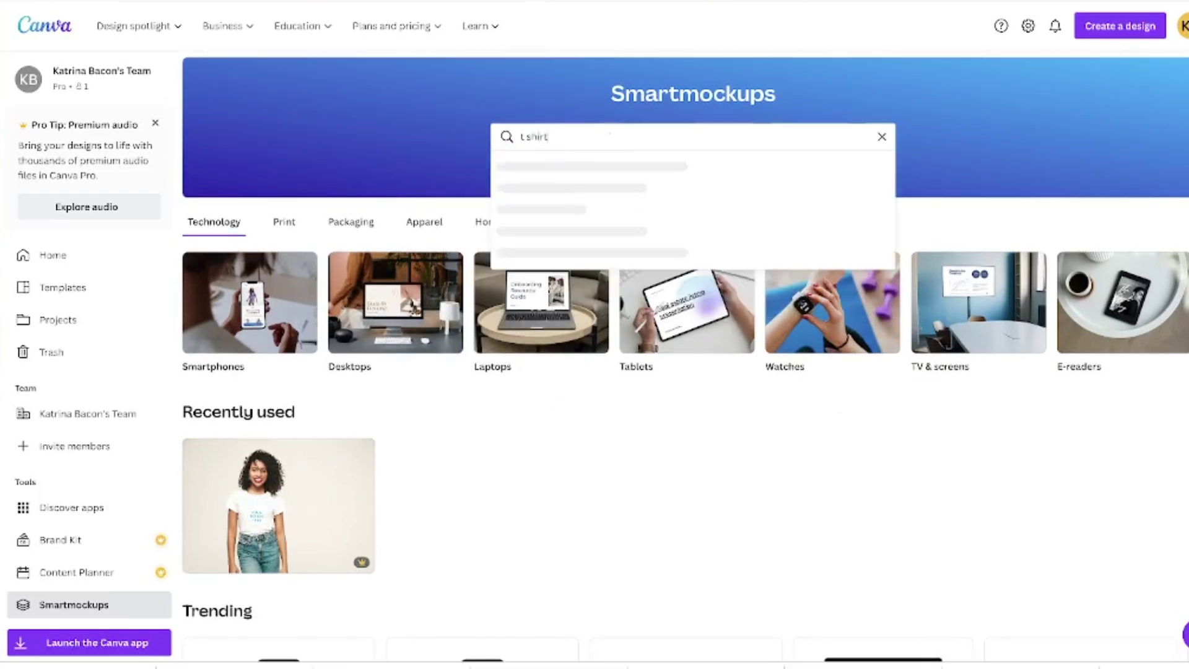
{"action": "scroll", "coordinate": [576, 181], "scroll_direction": "down", "scroll_amount": 1}
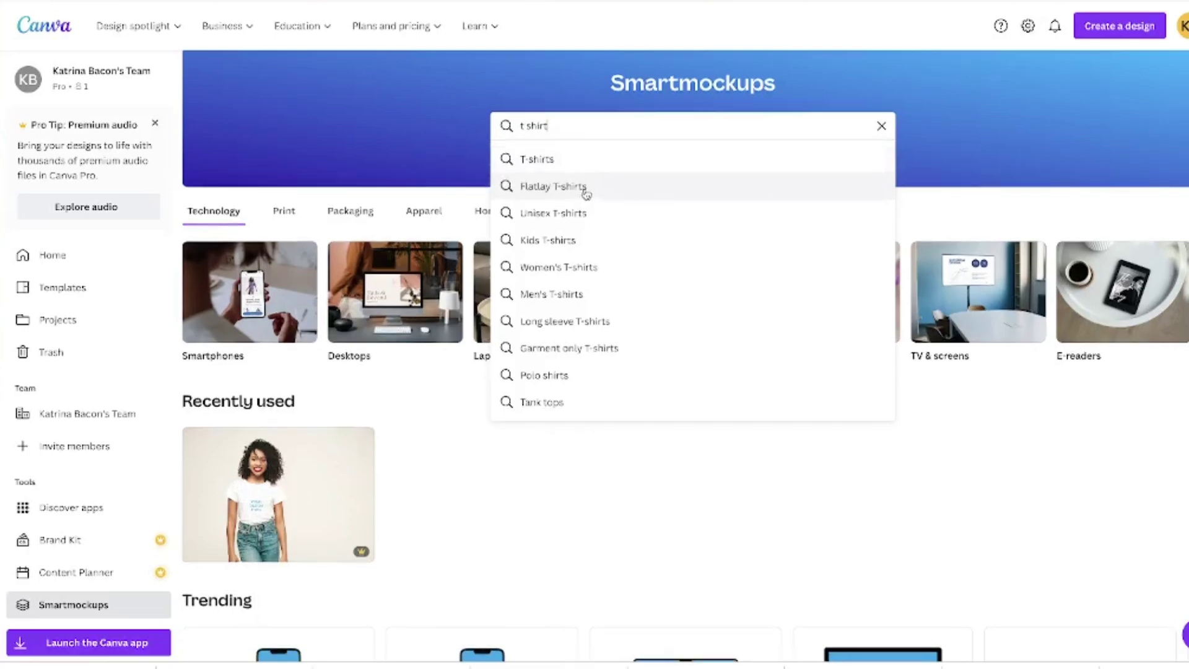
{"action": "left_click", "coordinate": [585, 192]}
{"action": "scroll", "coordinate": [685, 390], "scroll_direction": "down", "scroll_amount": 2}
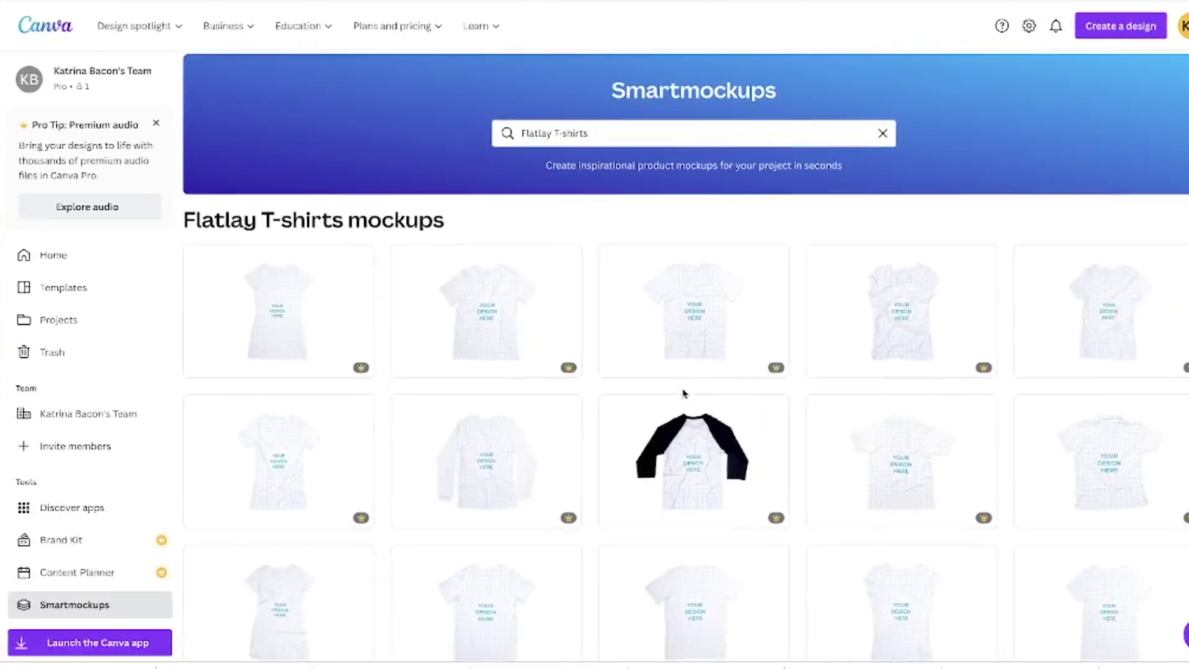
{"action": "scroll", "coordinate": [684, 406], "scroll_direction": "down", "scroll_amount": 2}
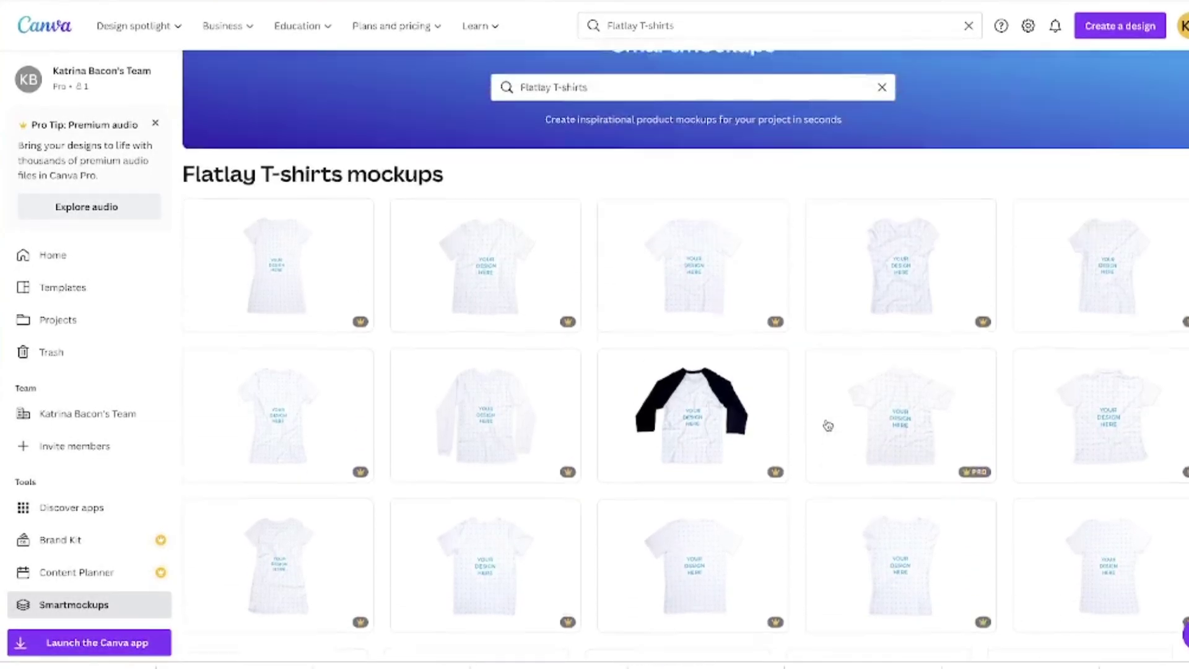
{"action": "scroll", "coordinate": [829, 422], "scroll_direction": "up", "scroll_amount": 4}
{"action": "scroll", "coordinate": [853, 528], "scroll_direction": "down", "scroll_amount": 4}
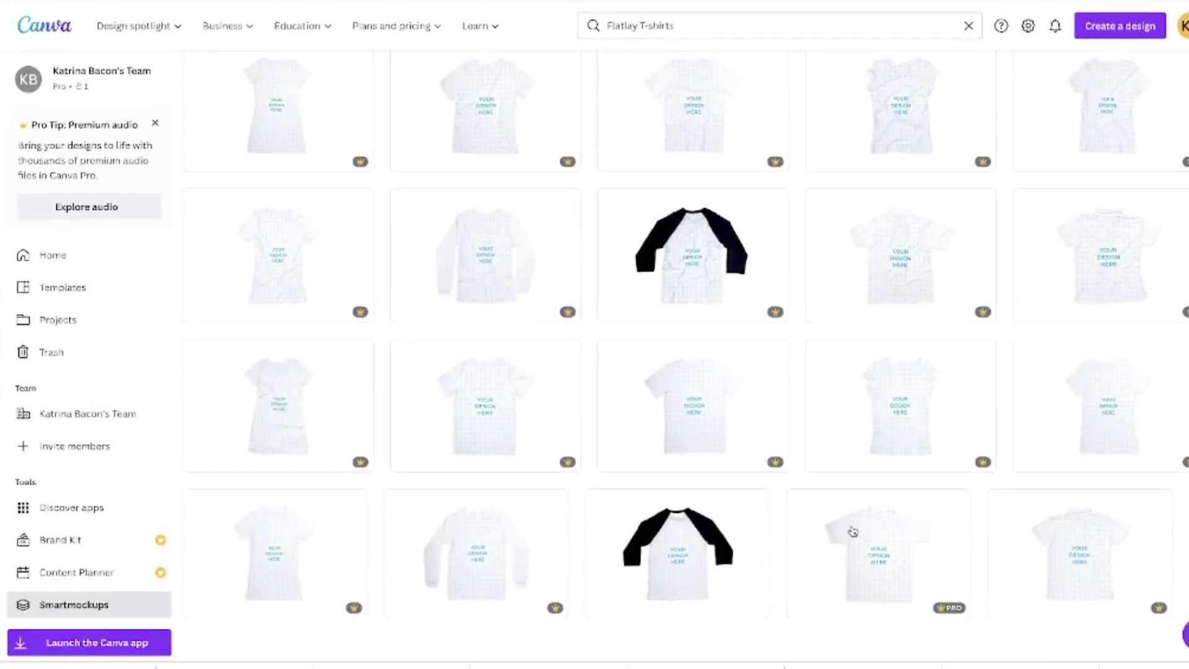
{"action": "scroll", "coordinate": [855, 526], "scroll_direction": "up", "scroll_amount": 4}
Step: Replace the mockup search term with "t shirt" and choose the general T-shirts suggestion
{"action": "left_click", "coordinate": [594, 171]}
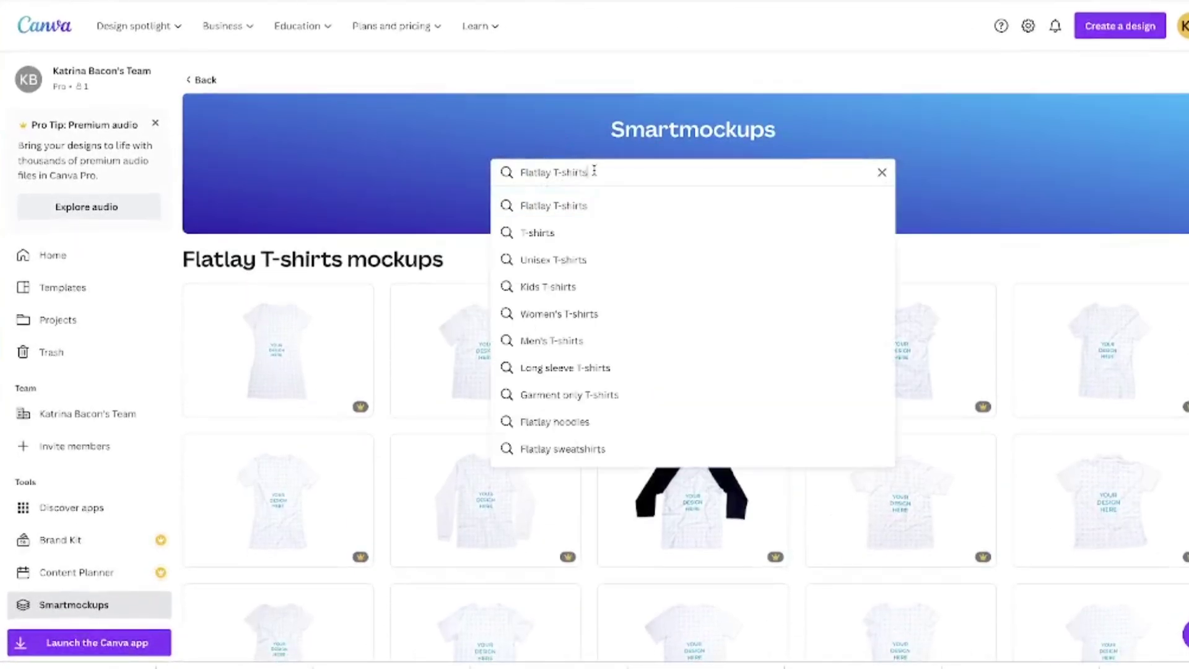
{"action": "key", "text": "BackSpace"}
{"action": "key", "text": "BackSpace"}
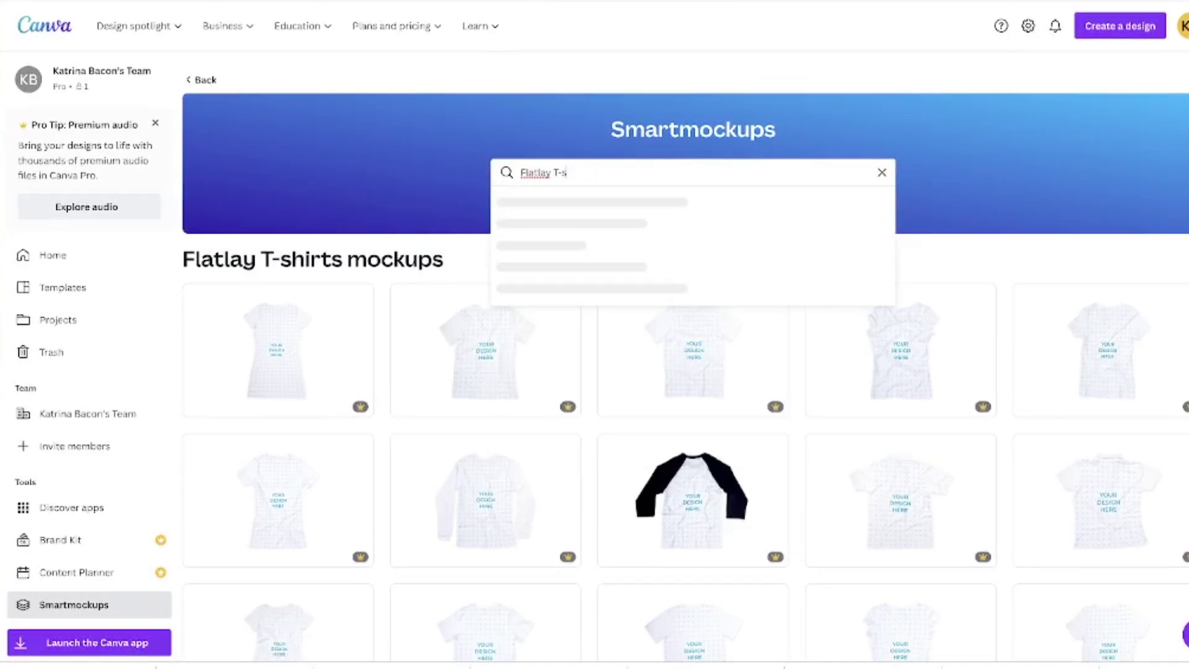
{"action": "key", "text": "BackSpace"}
{"action": "key", "text": "BackSpace"}
{"action": "key", "text": "BackSpace"}
{"action": "key", "text": "BackSpace"}
{"action": "key", "text": "BackSpace"}
{"action": "key", "text": "BackSpace"}
{"action": "key", "text": "BackSpace"}
{"action": "key", "text": "BackSpace"}
{"action": "key", "text": "BackSpace"}
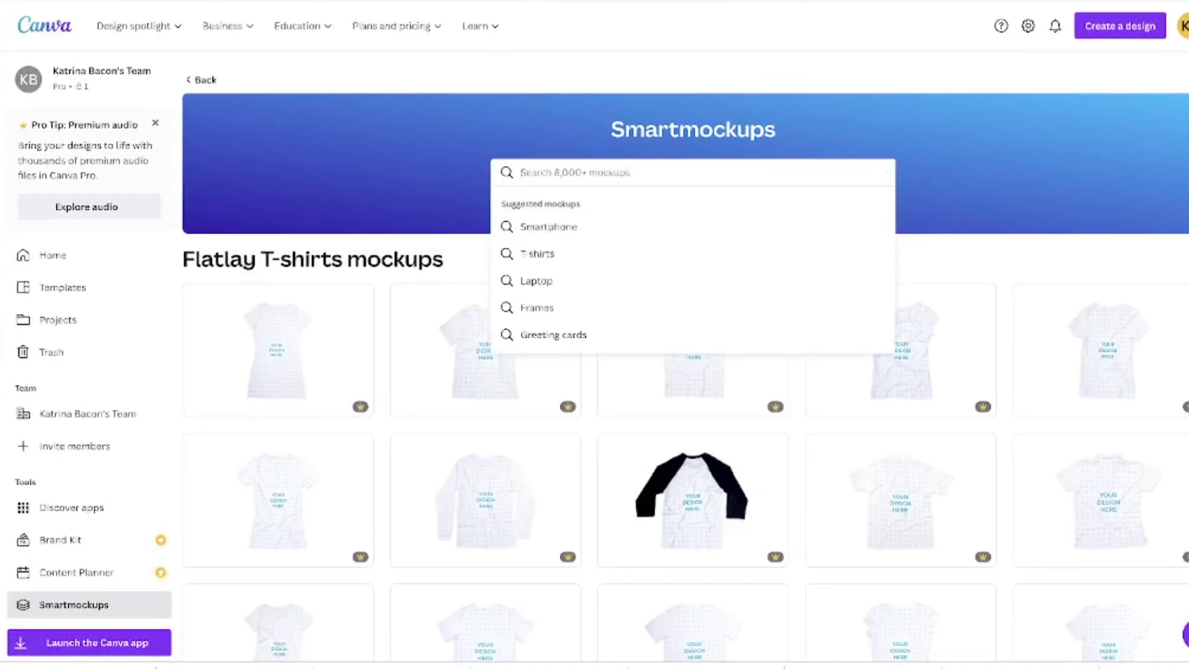
{"action": "type", "text": "t shirt"}
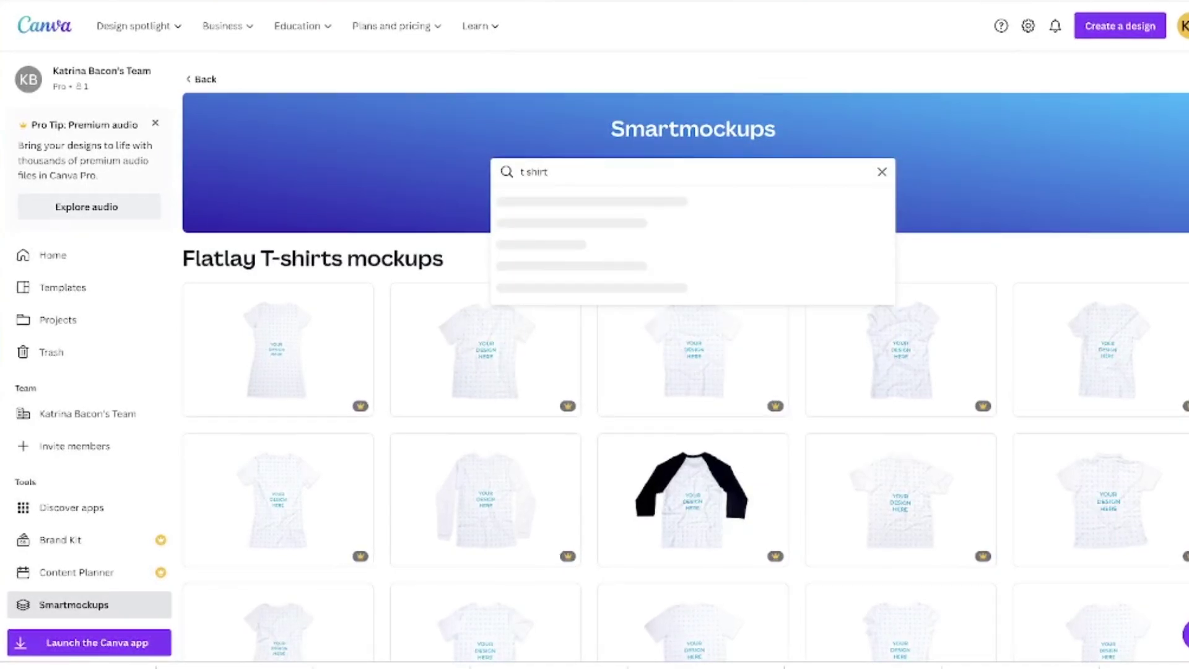
{"action": "left_click", "coordinate": [563, 204]}
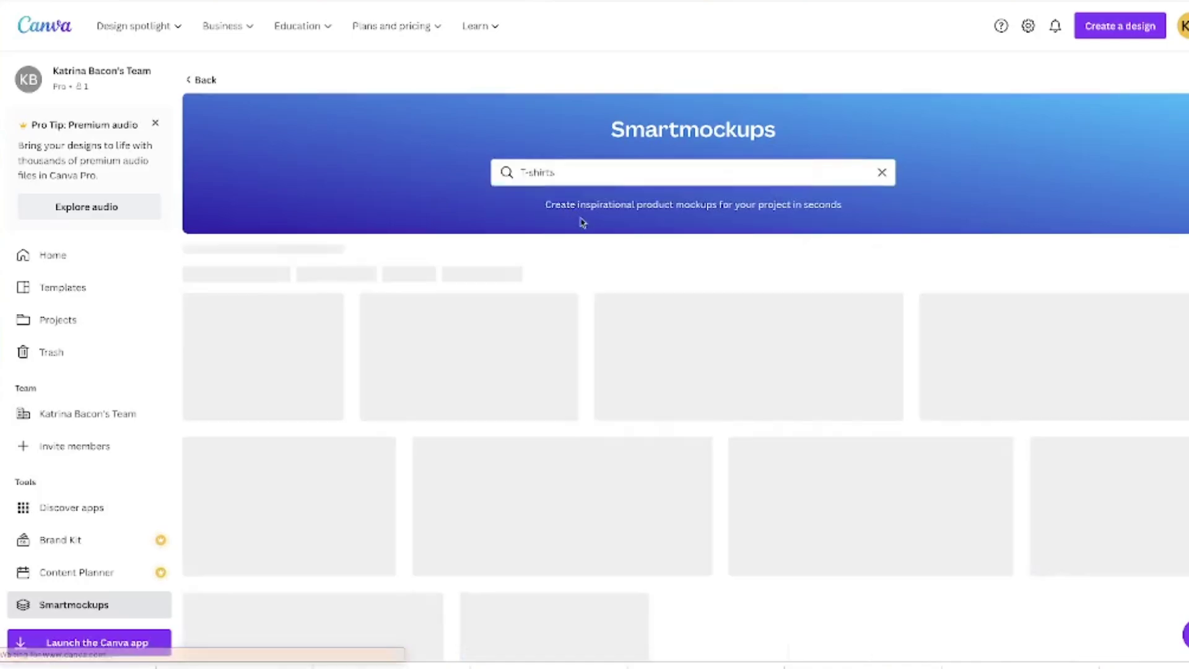
Step: Browse the range of T-shirt mockups worn by different models
{"action": "scroll", "coordinate": [994, 533], "scroll_direction": "down", "scroll_amount": 5}
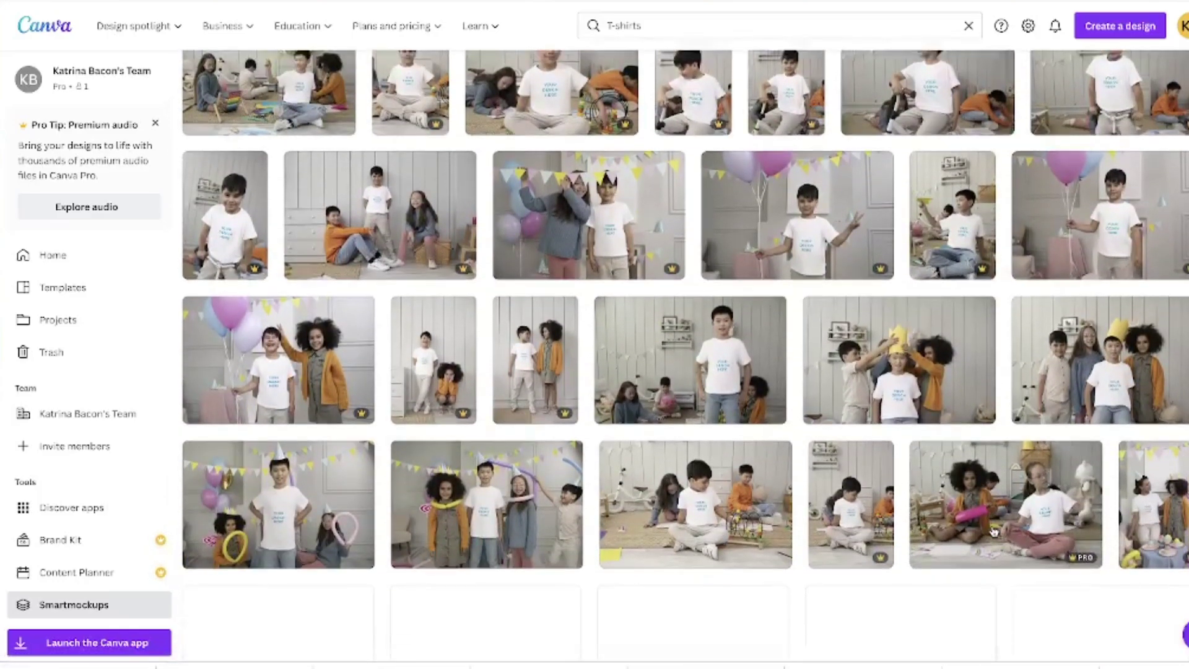
{"action": "scroll", "coordinate": [994, 533], "scroll_direction": "down", "scroll_amount": 10}
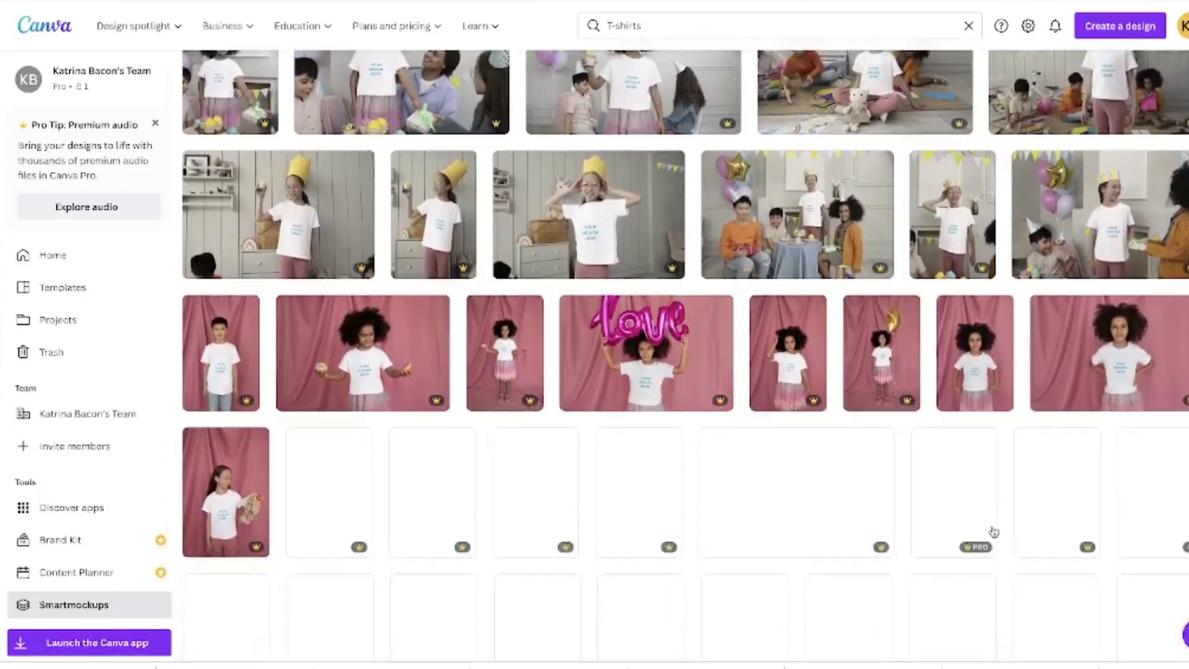
{"action": "scroll", "coordinate": [994, 533], "scroll_direction": "down", "scroll_amount": 15}
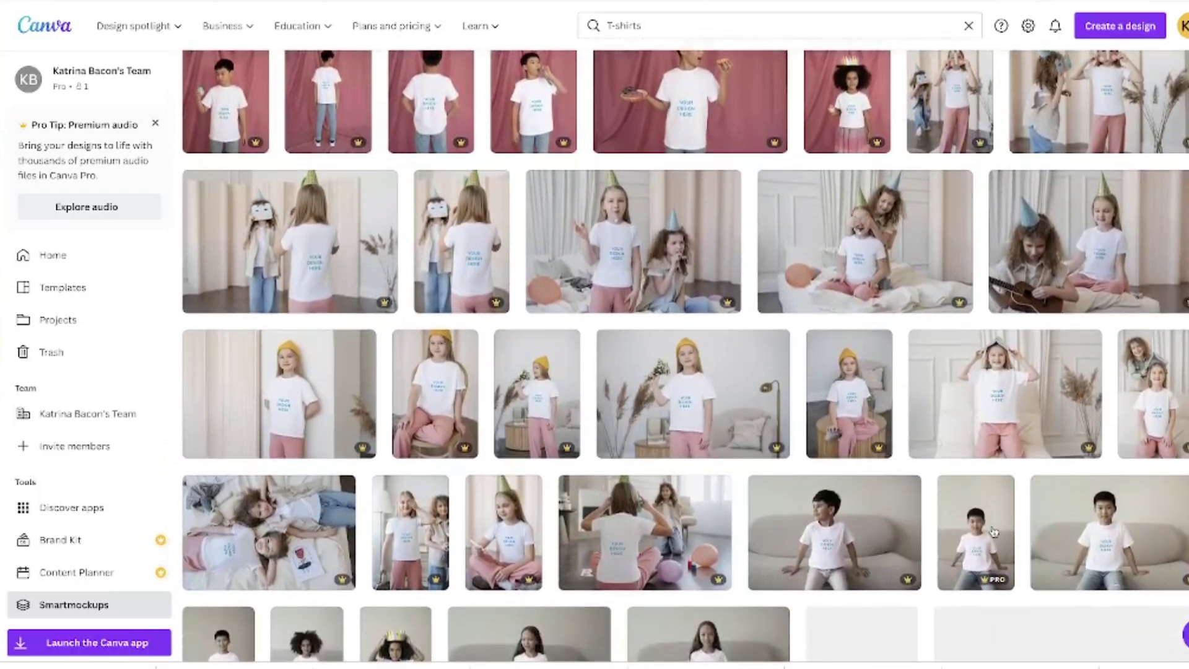
{"action": "scroll", "coordinate": [994, 532], "scroll_direction": "down", "scroll_amount": 7}
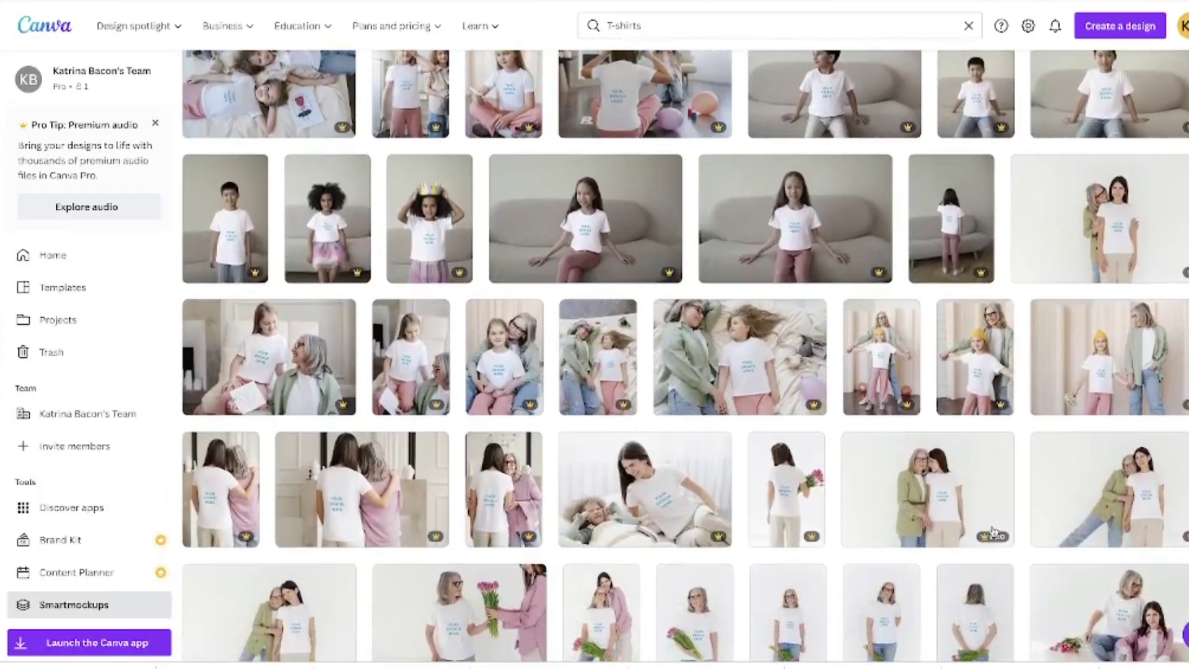
{"action": "scroll", "coordinate": [994, 532], "scroll_direction": "down", "scroll_amount": 8}
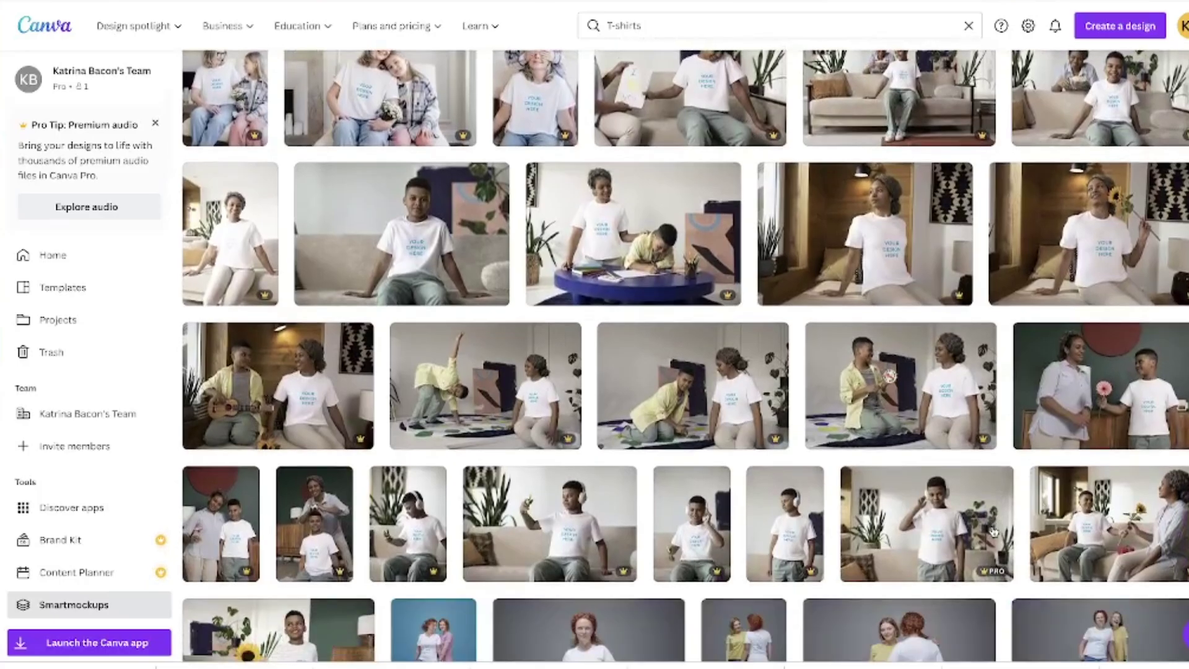
{"action": "scroll", "coordinate": [994, 532], "scroll_direction": "down", "scroll_amount": 15}
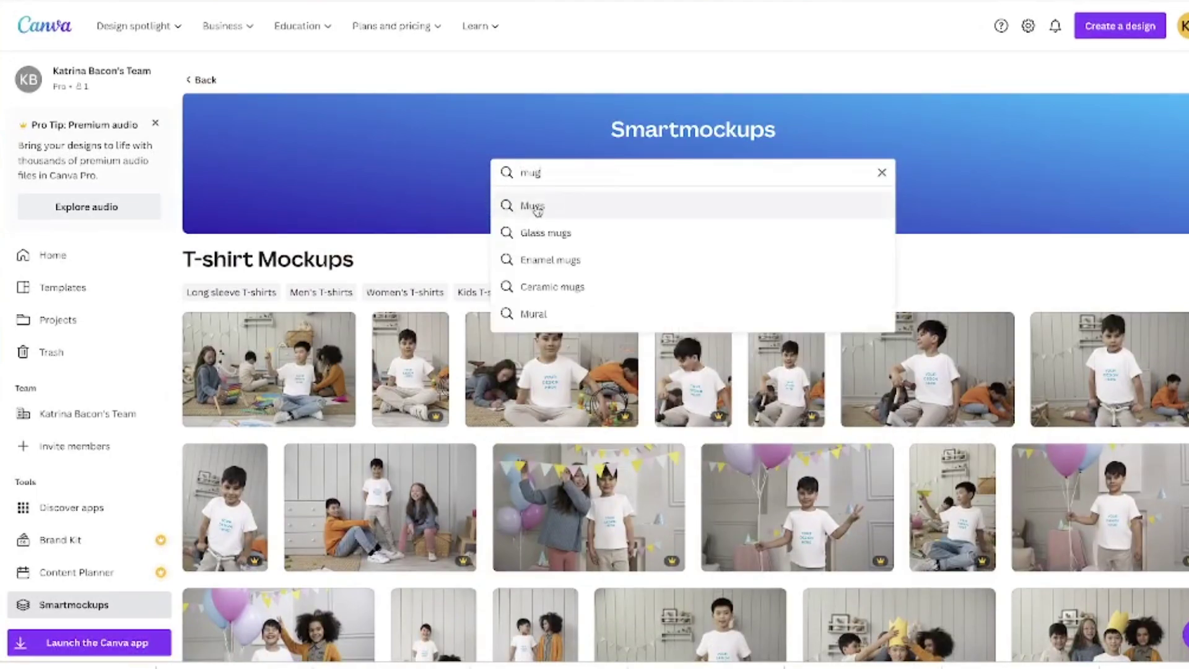
Step: Search the mockups for "mug" using the Mugs suggestion and look through the mug scenes
{"action": "left_click", "coordinate": [533, 206]}
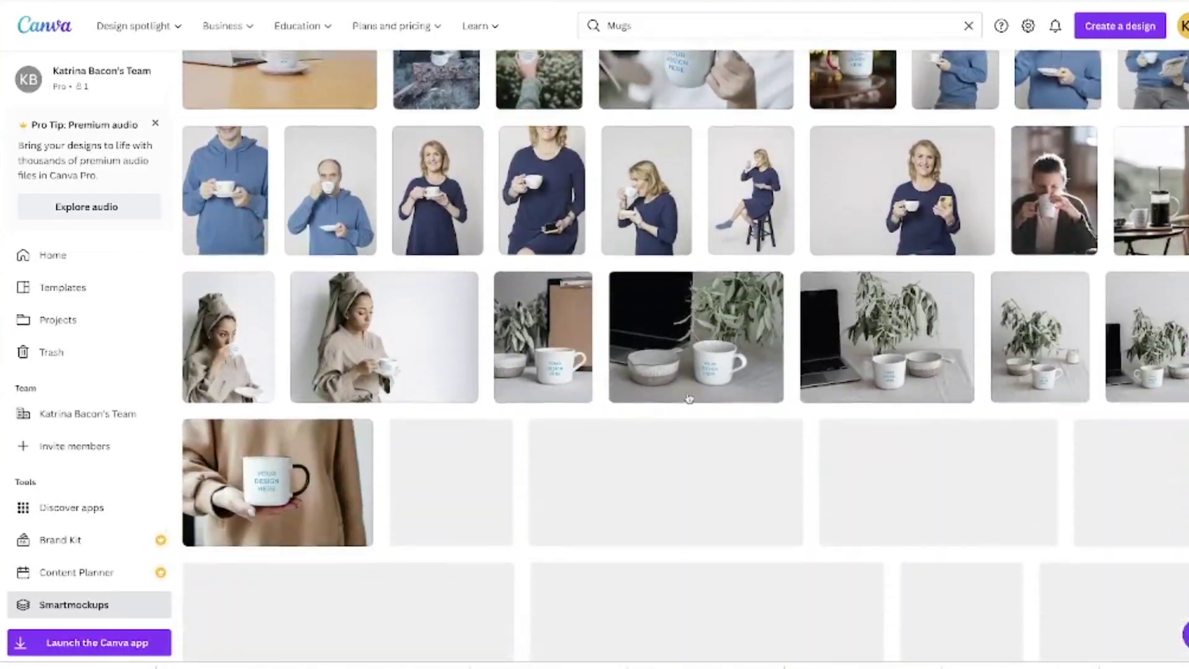
{"action": "scroll", "coordinate": [688, 398], "scroll_direction": "down", "scroll_amount": 8}
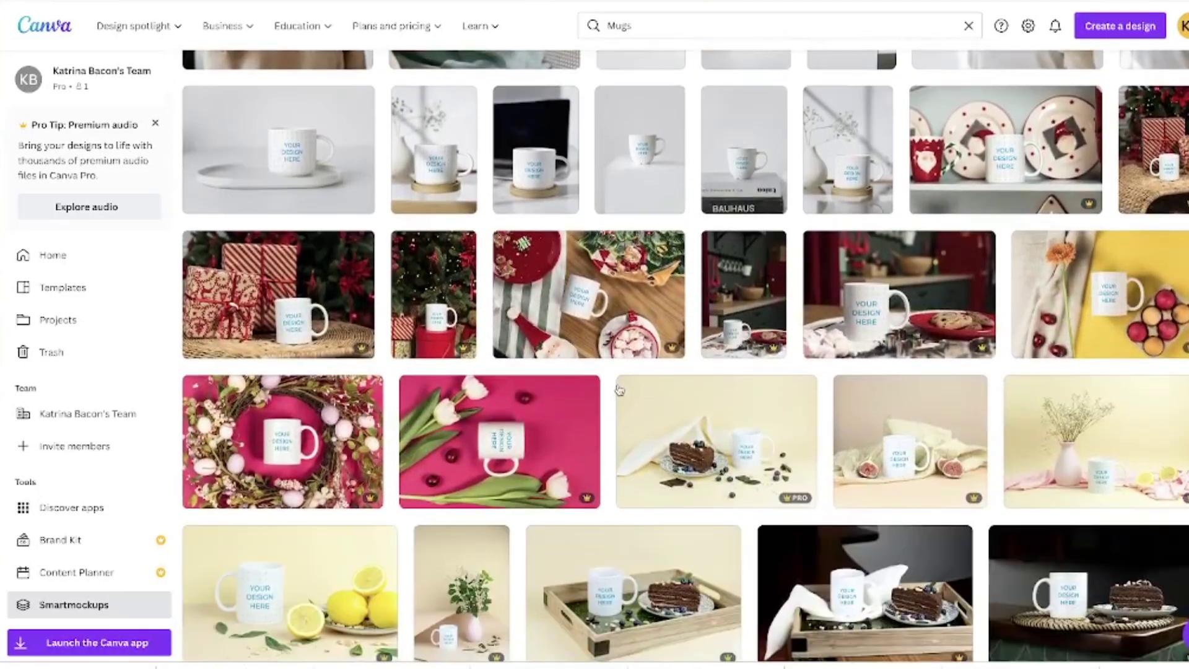
{"action": "scroll", "coordinate": [620, 389], "scroll_direction": "down", "scroll_amount": 5}
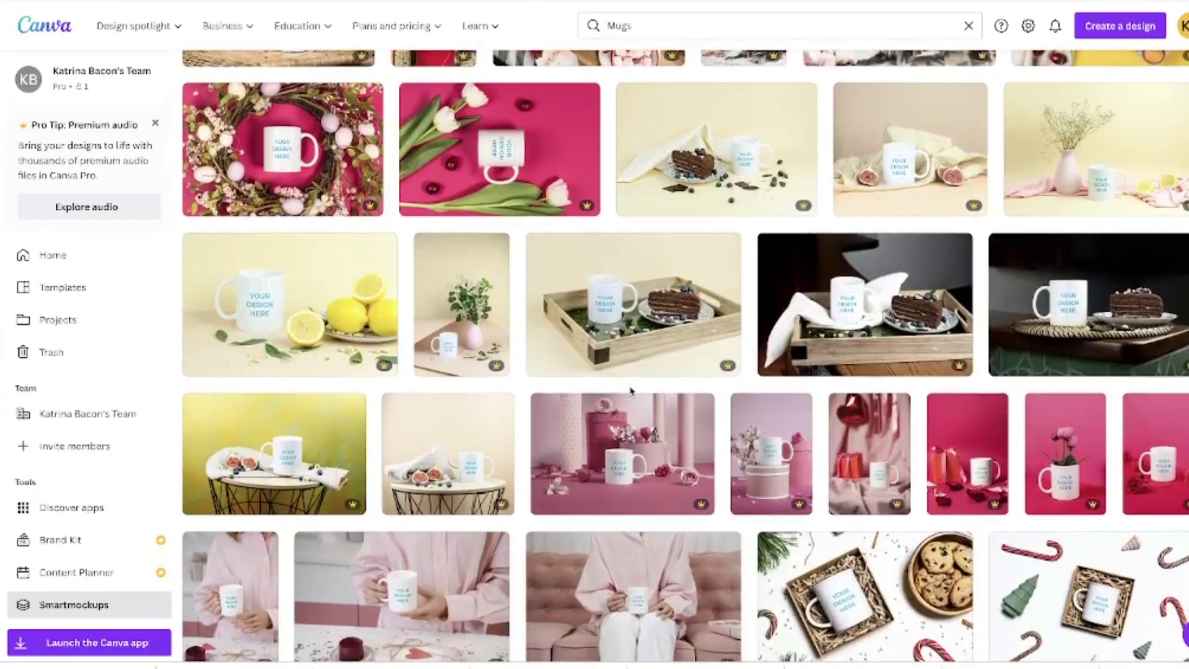
{"action": "scroll", "coordinate": [631, 391], "scroll_direction": "down", "scroll_amount": 6}
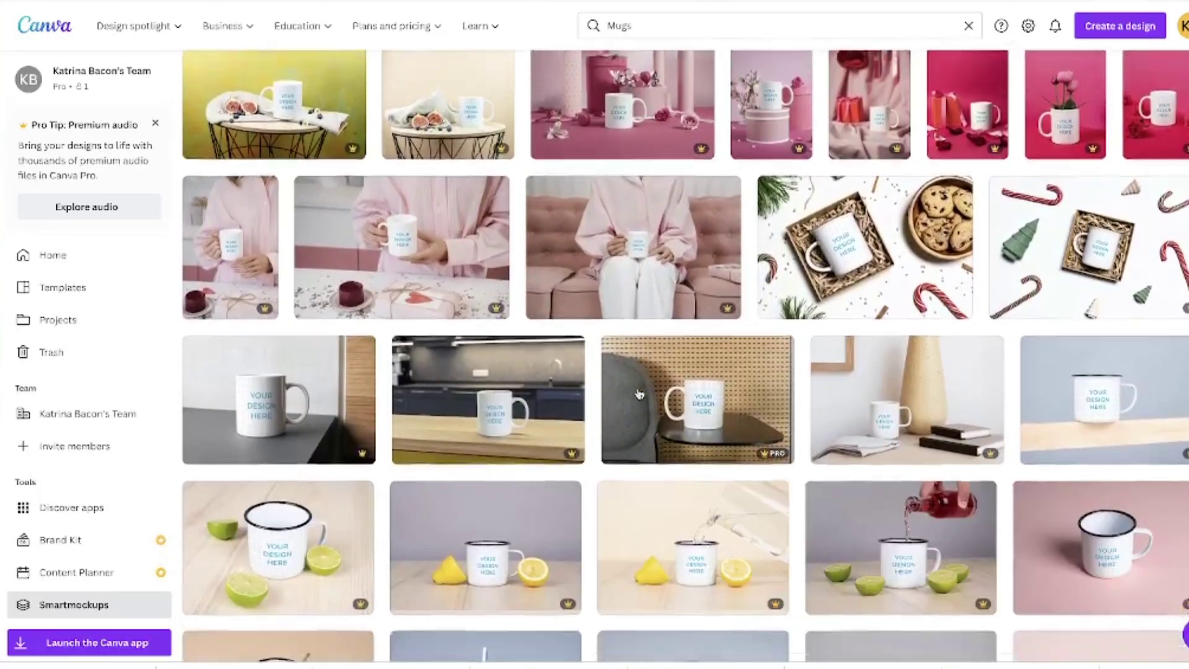
{"action": "scroll", "coordinate": [639, 394], "scroll_direction": "down", "scroll_amount": 10}
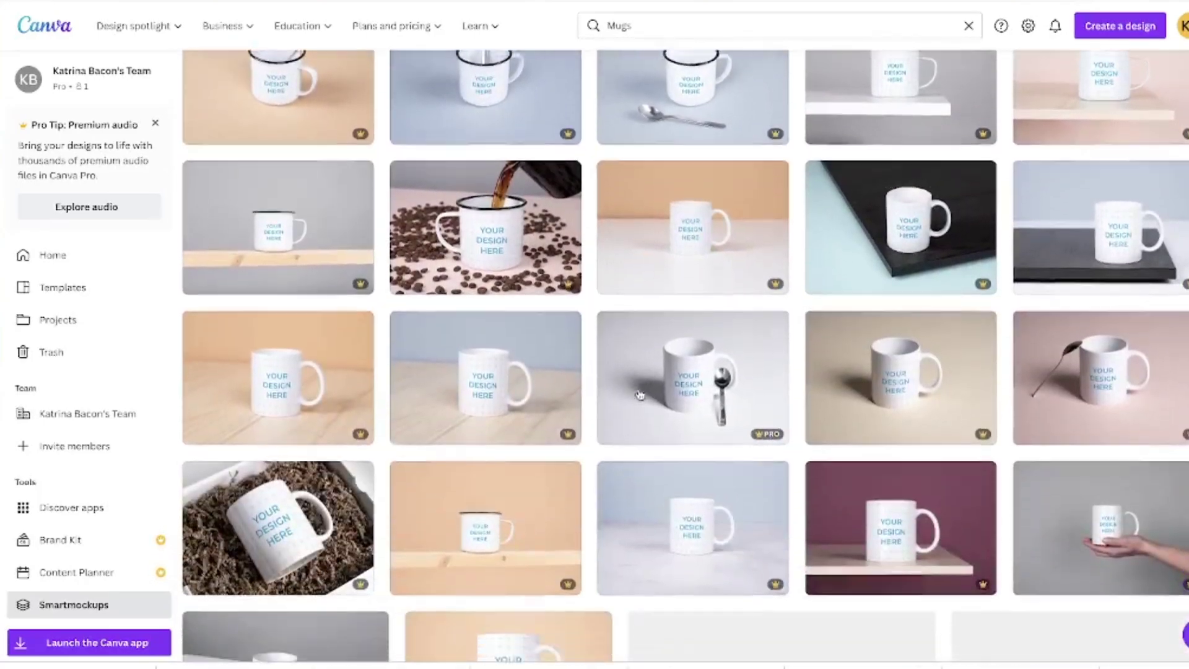
{"action": "scroll", "coordinate": [640, 394], "scroll_direction": "down", "scroll_amount": 1}
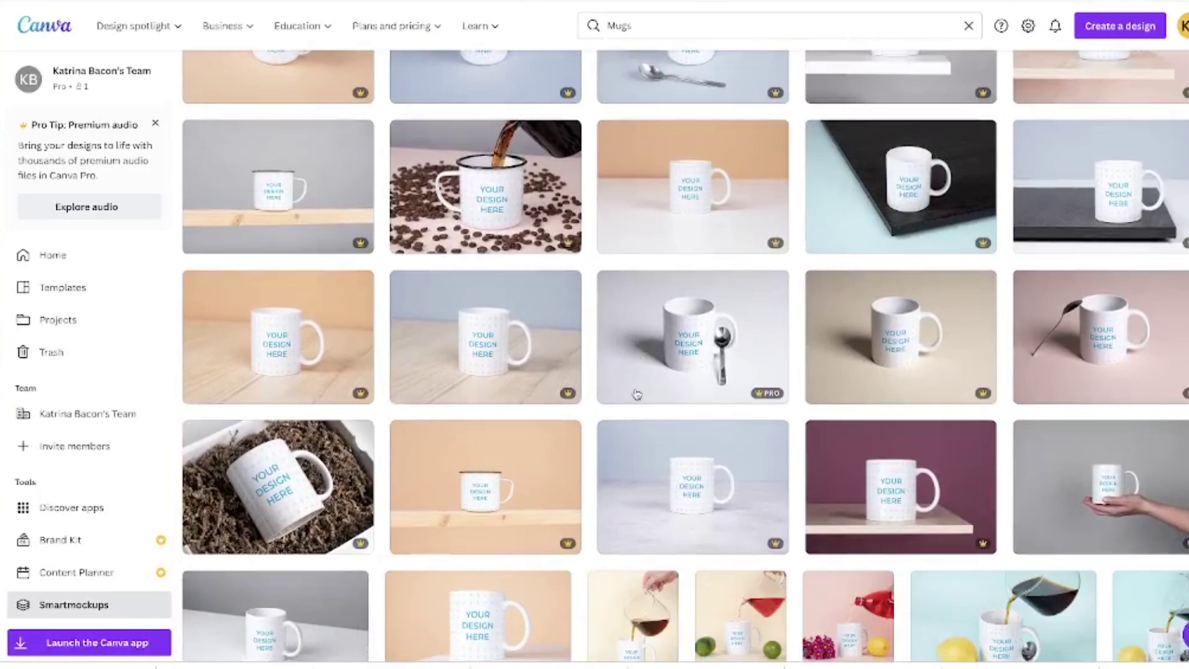
{"action": "scroll", "coordinate": [636, 392], "scroll_direction": "up", "scroll_amount": 15}
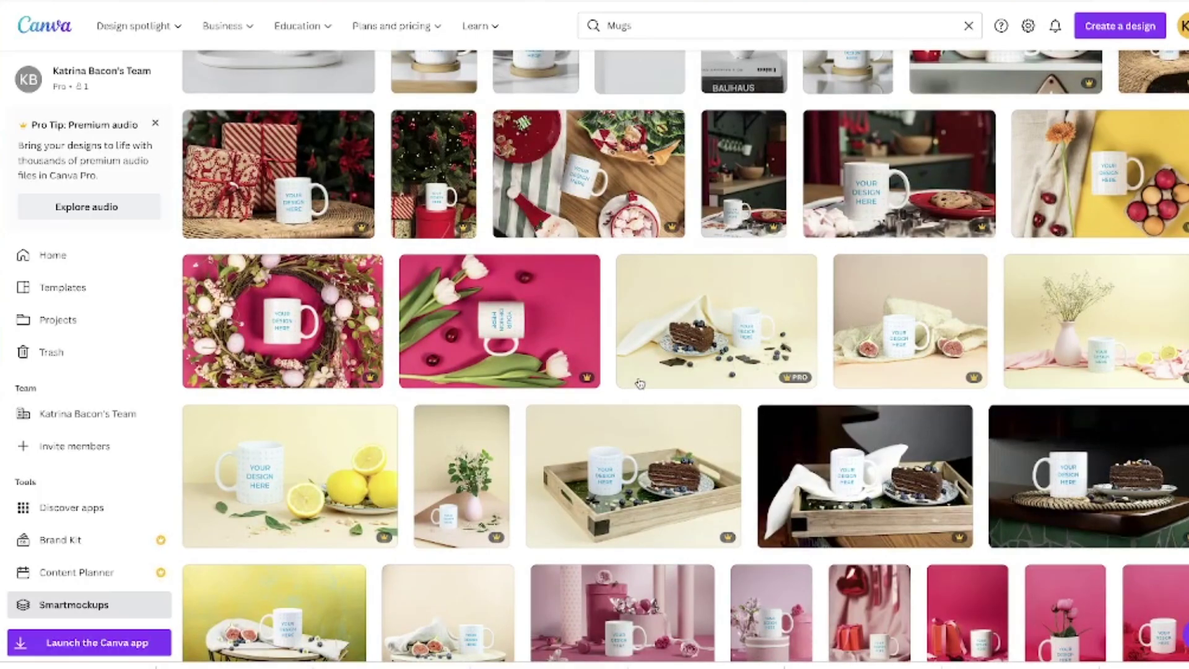
{"action": "scroll", "coordinate": [640, 385], "scroll_direction": "up", "scroll_amount": 8}
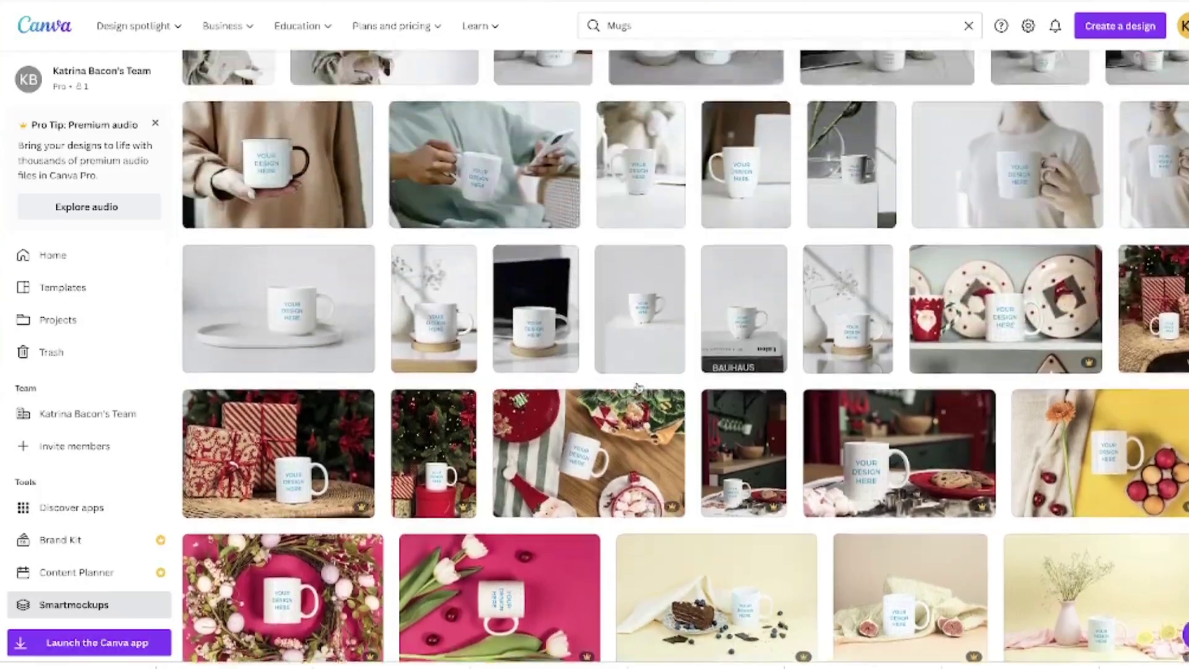
{"action": "scroll", "coordinate": [645, 387], "scroll_direction": "up", "scroll_amount": 10}
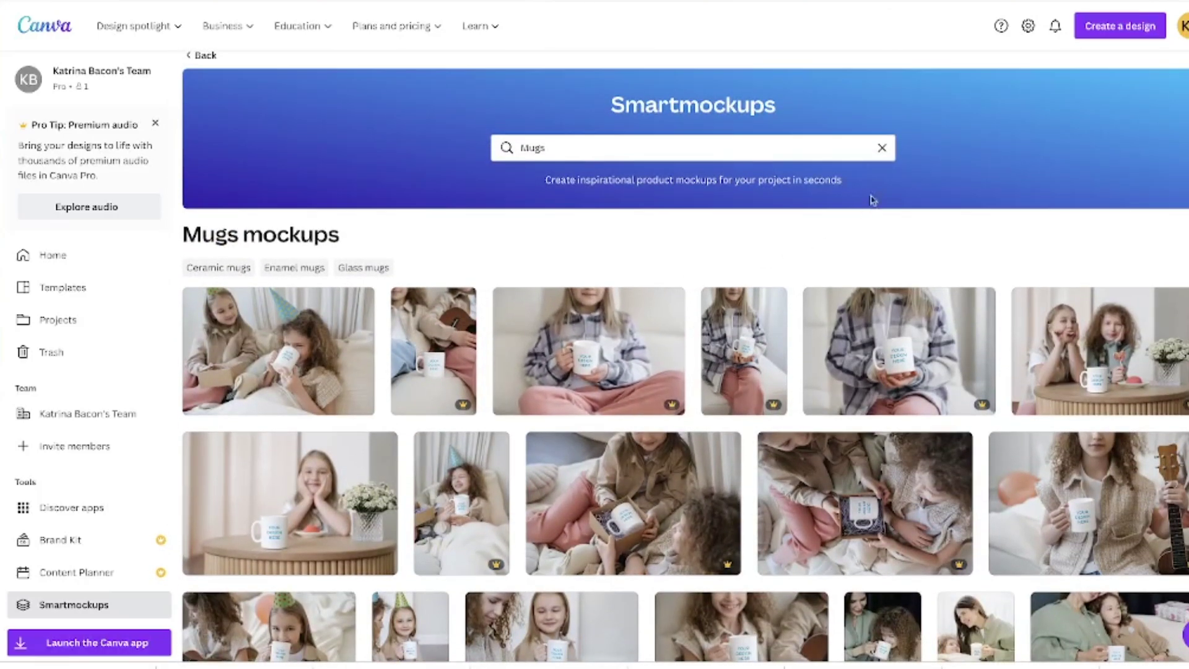
Step: Clear the mockup search term, dismiss the suggestions and look over the first mug mockups
{"action": "left_click", "coordinate": [881, 147]}
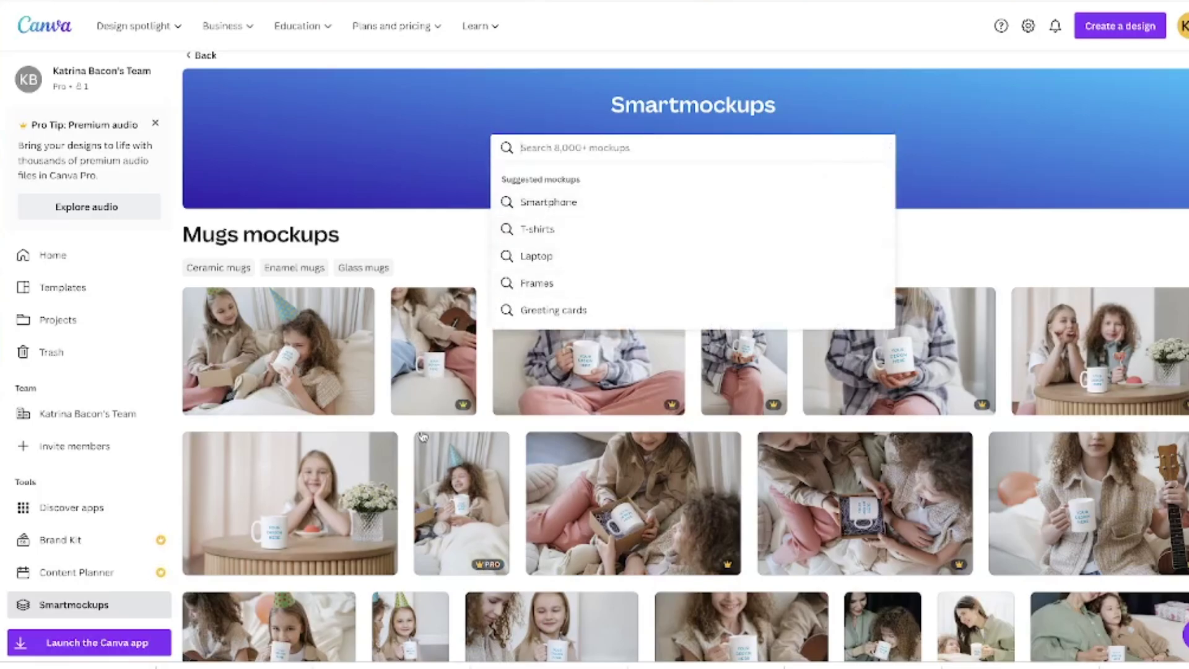
{"action": "left_click", "coordinate": [980, 259]}
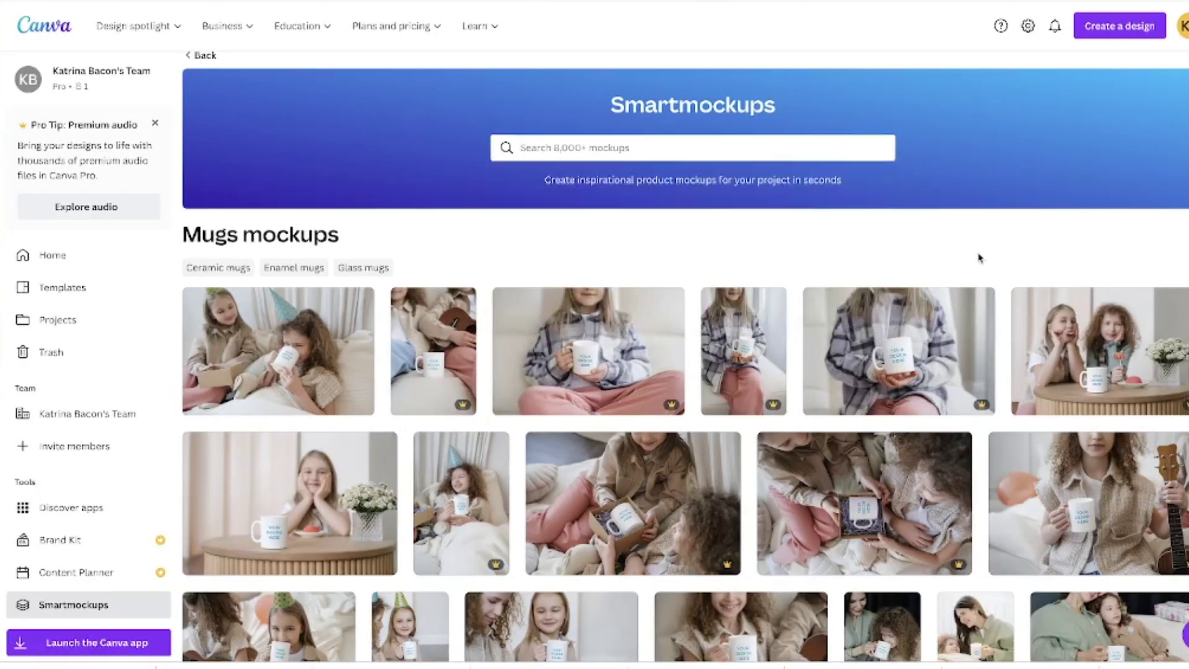
{"action": "scroll", "coordinate": [803, 426], "scroll_direction": "down", "scroll_amount": 2}
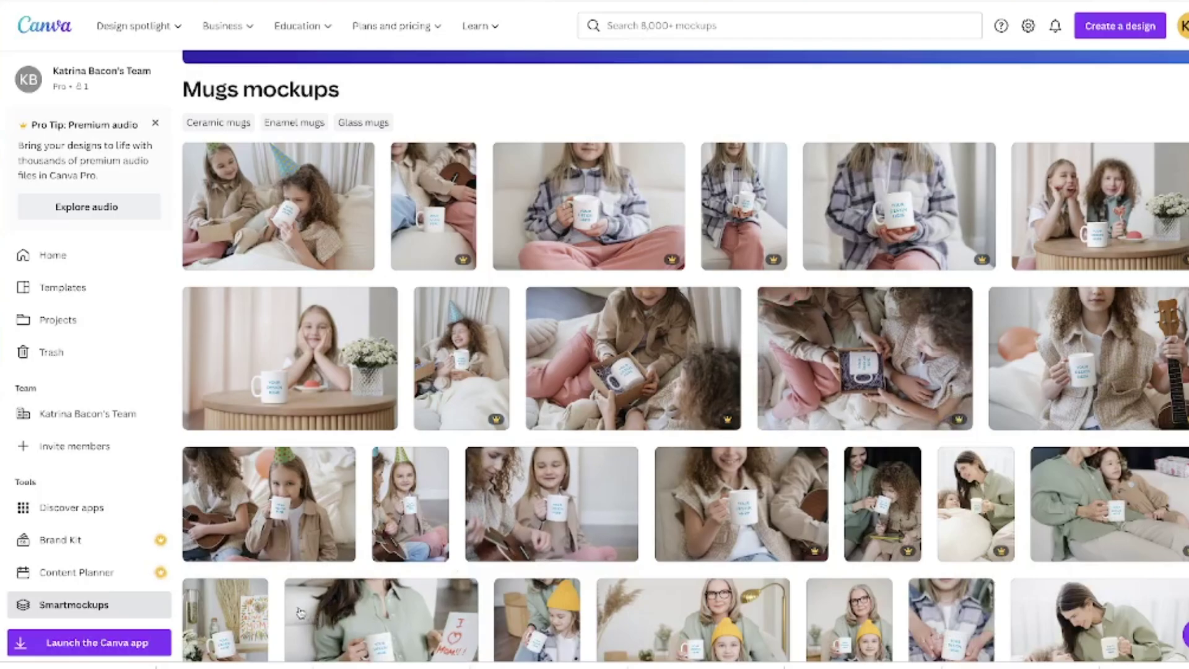
{"action": "scroll", "coordinate": [223, 604], "scroll_direction": "up", "scroll_amount": 1}
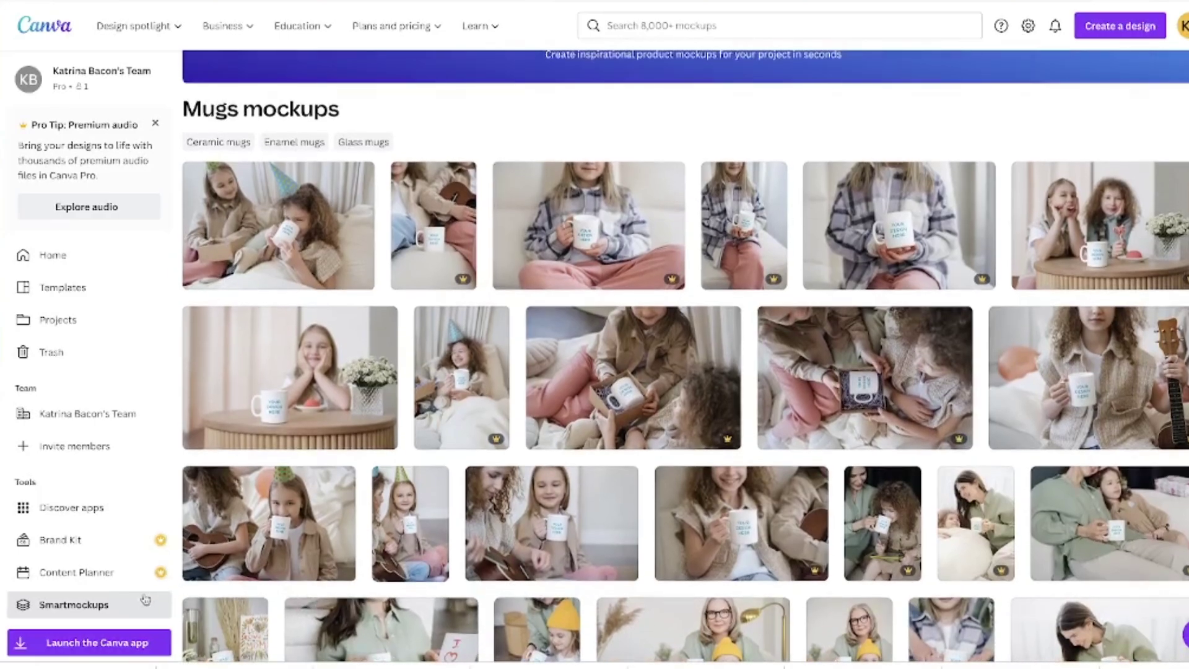
{"action": "scroll", "coordinate": [149, 604], "scroll_direction": "down", "scroll_amount": 1}
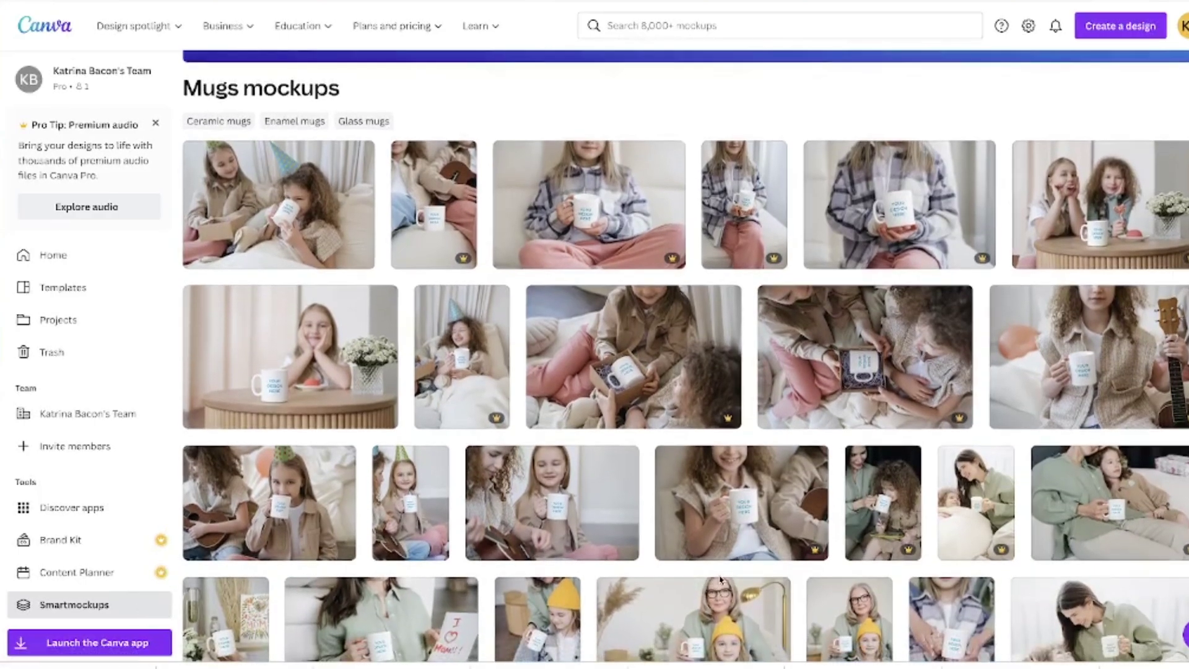
{"action": "scroll", "coordinate": [715, 566], "scroll_direction": "up", "scroll_amount": 3}
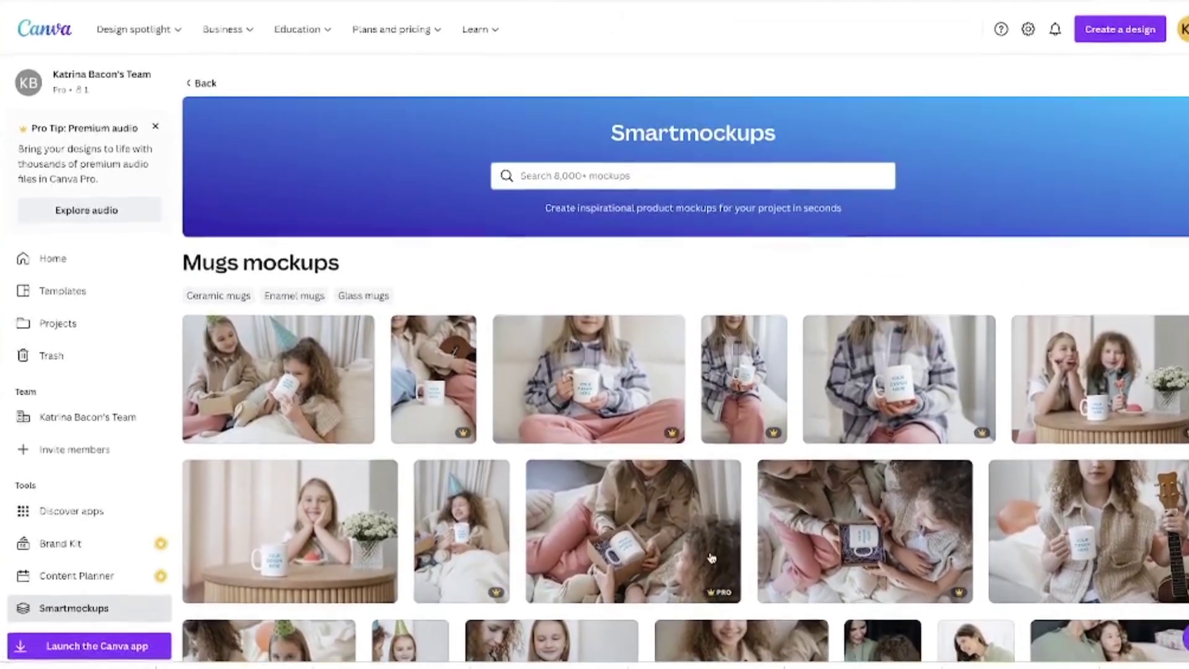
Step: Search the mockups using the suggested Frames category and look through the frame scenes
{"action": "left_click", "coordinate": [629, 180]}
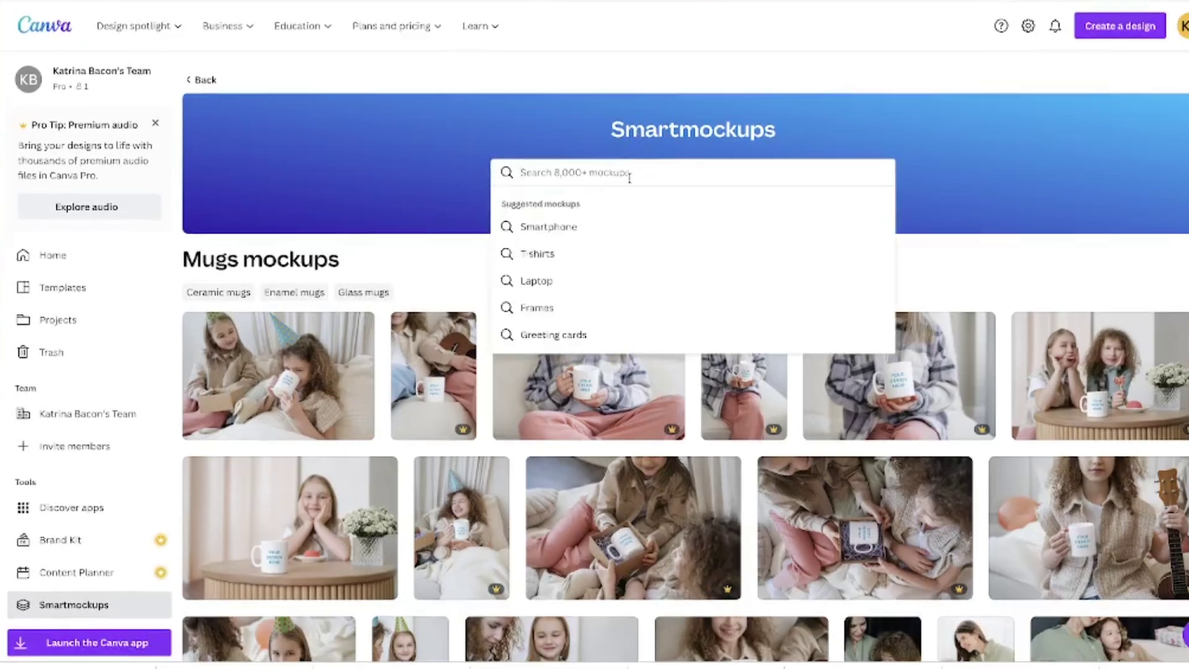
{"action": "left_click", "coordinate": [538, 309]}
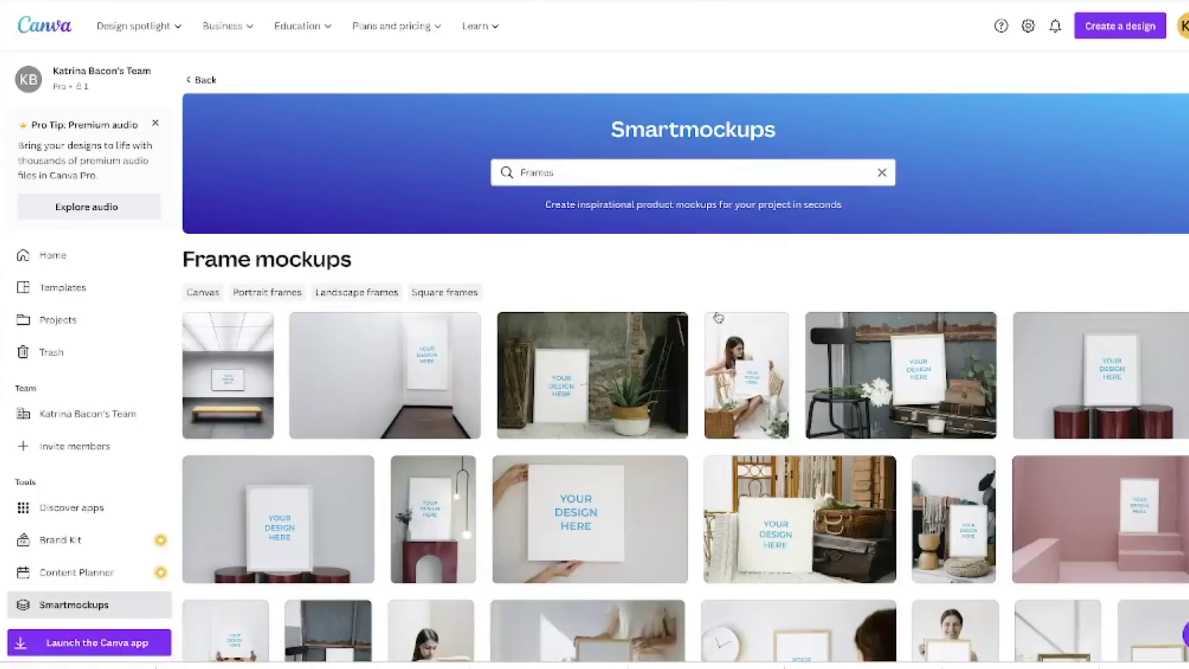
{"action": "scroll", "coordinate": [735, 349], "scroll_direction": "down", "scroll_amount": 6}
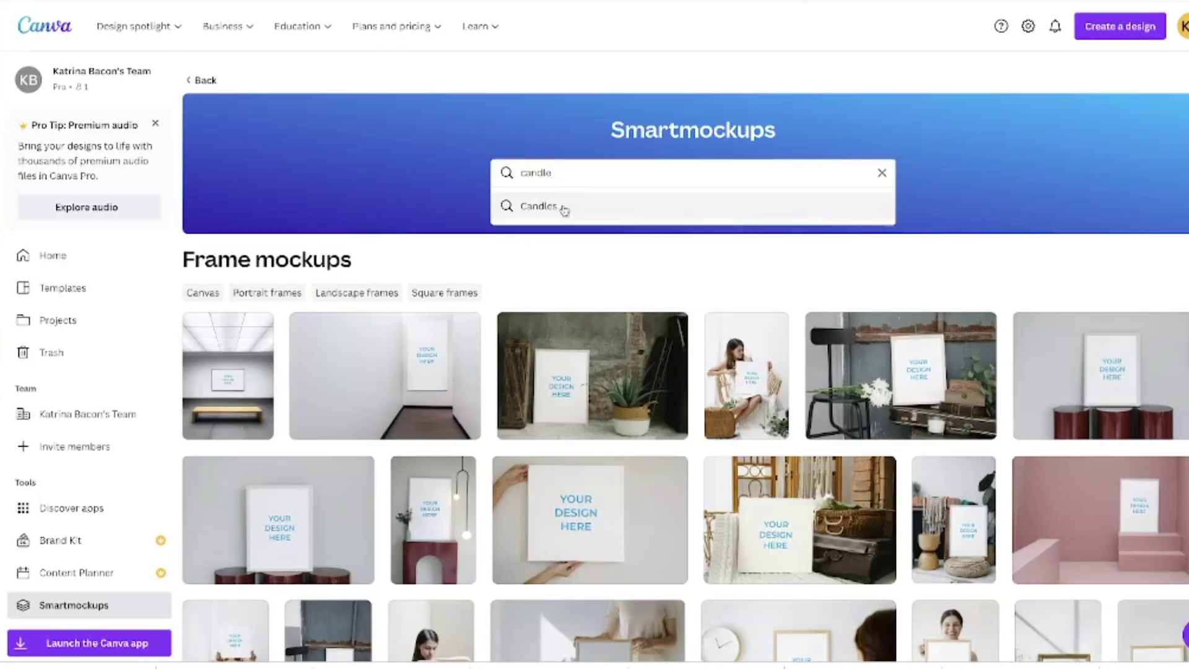
Step: Search the mockups for "candle" using the Candles suggestion and look through all the candle scenes
{"action": "left_click", "coordinate": [558, 202]}
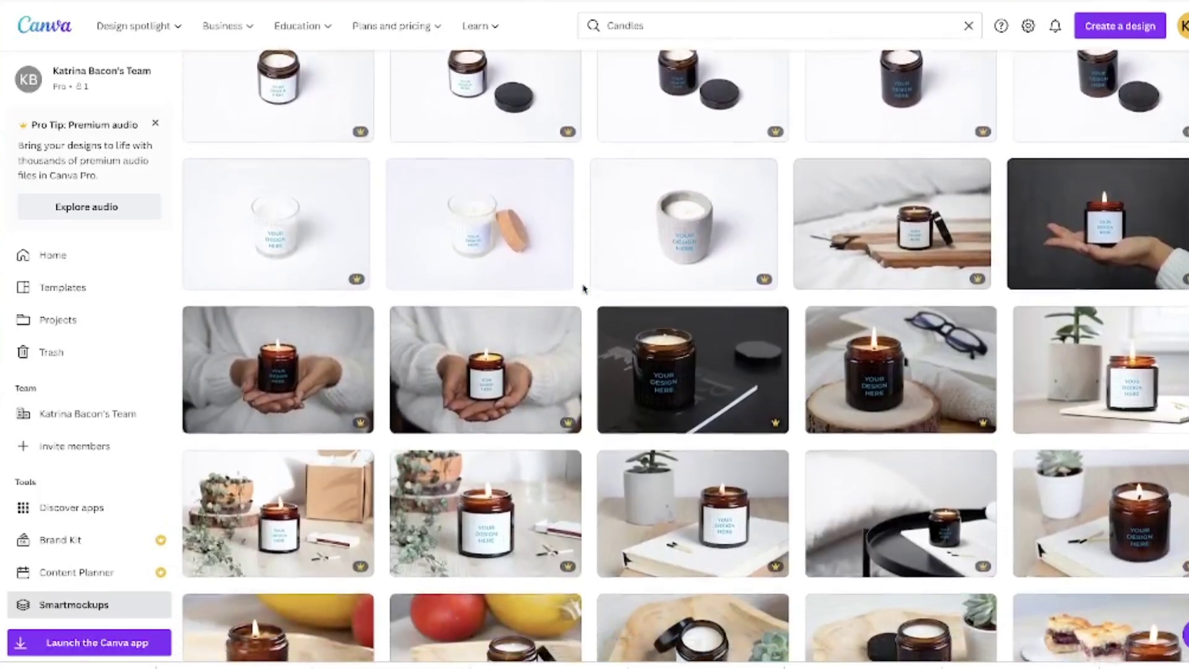
{"action": "scroll", "coordinate": [584, 287], "scroll_direction": "down", "scroll_amount": 3}
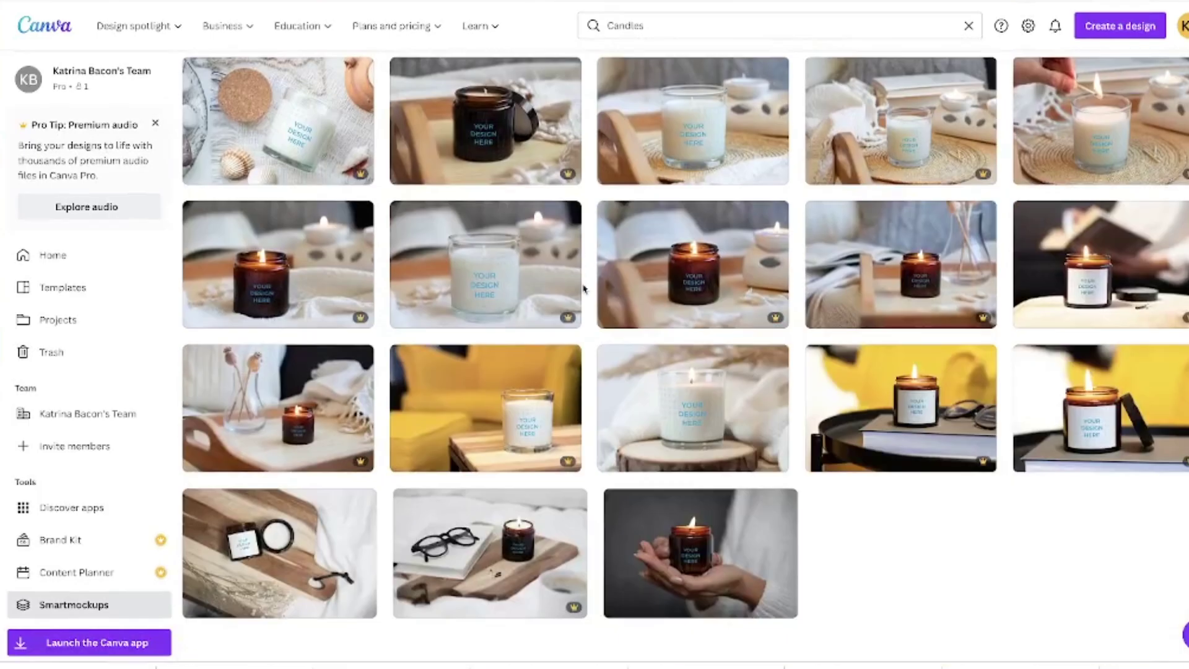
{"action": "scroll", "coordinate": [584, 287], "scroll_direction": "up", "scroll_amount": 10}
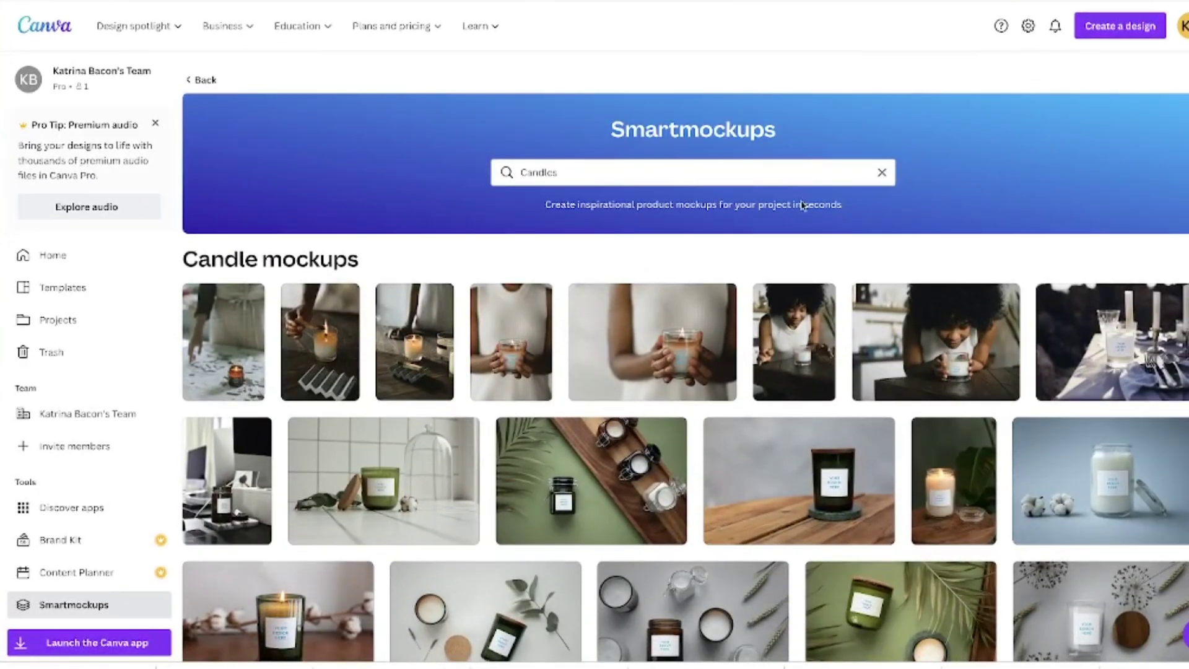
Step: Return to the home page and create a new custom-size design of 3000 × 3000 px
{"action": "left_click", "coordinate": [45, 27]}
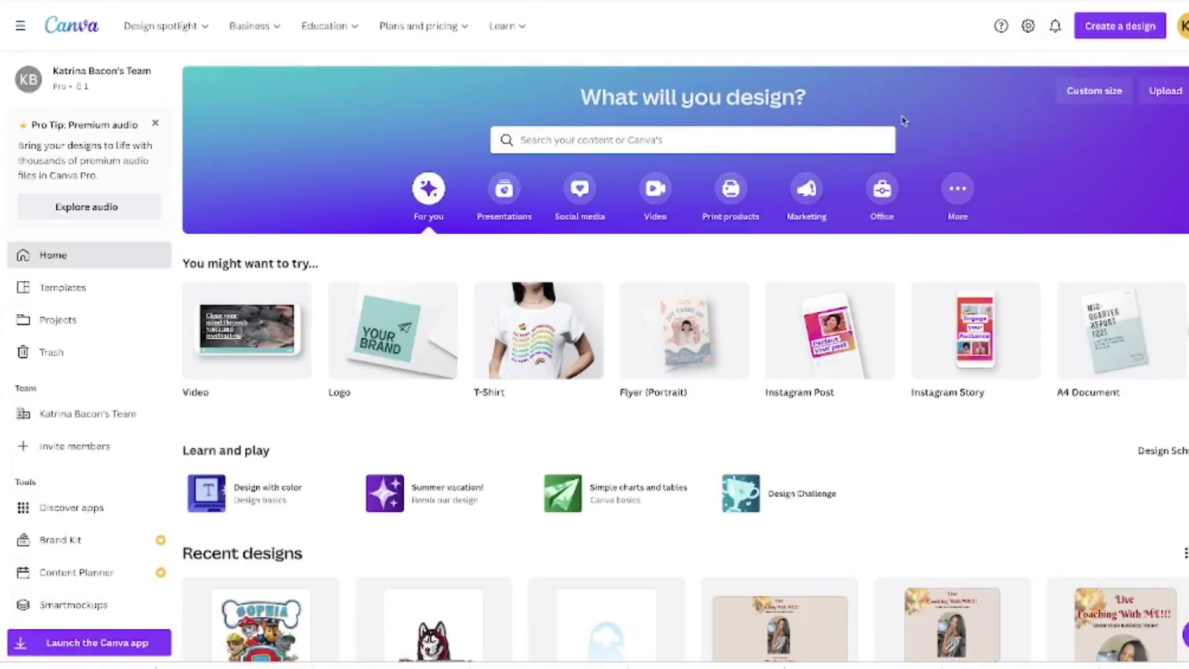
{"action": "left_click", "coordinate": [1113, 33]}
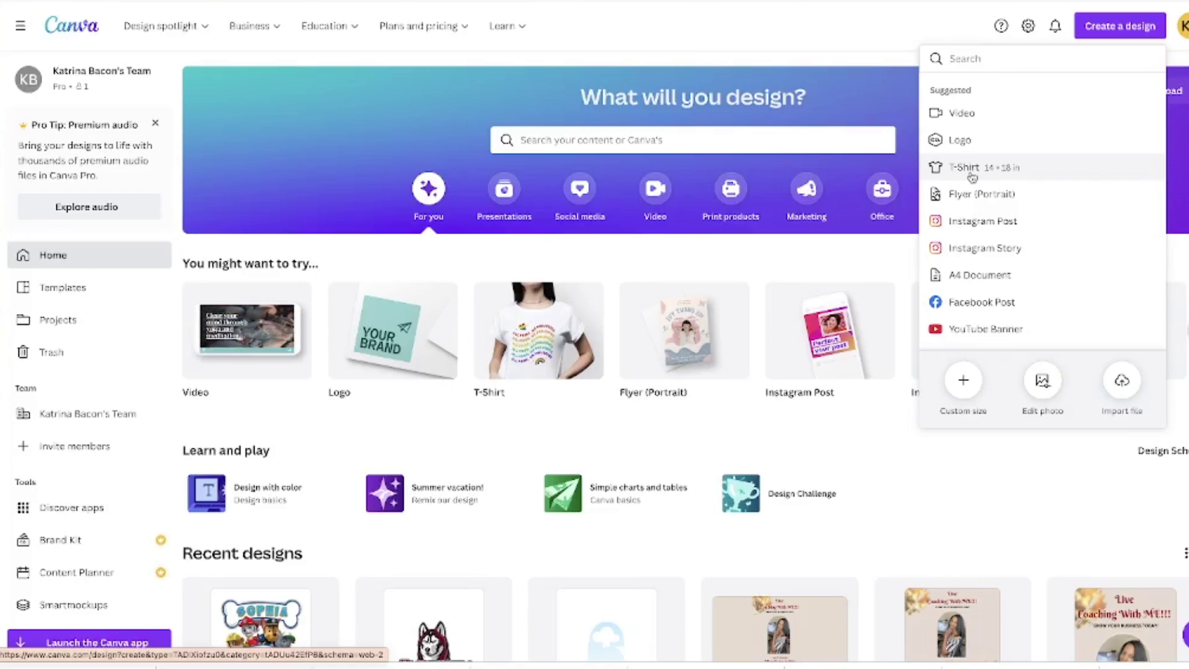
{"action": "left_click", "coordinate": [965, 387]}
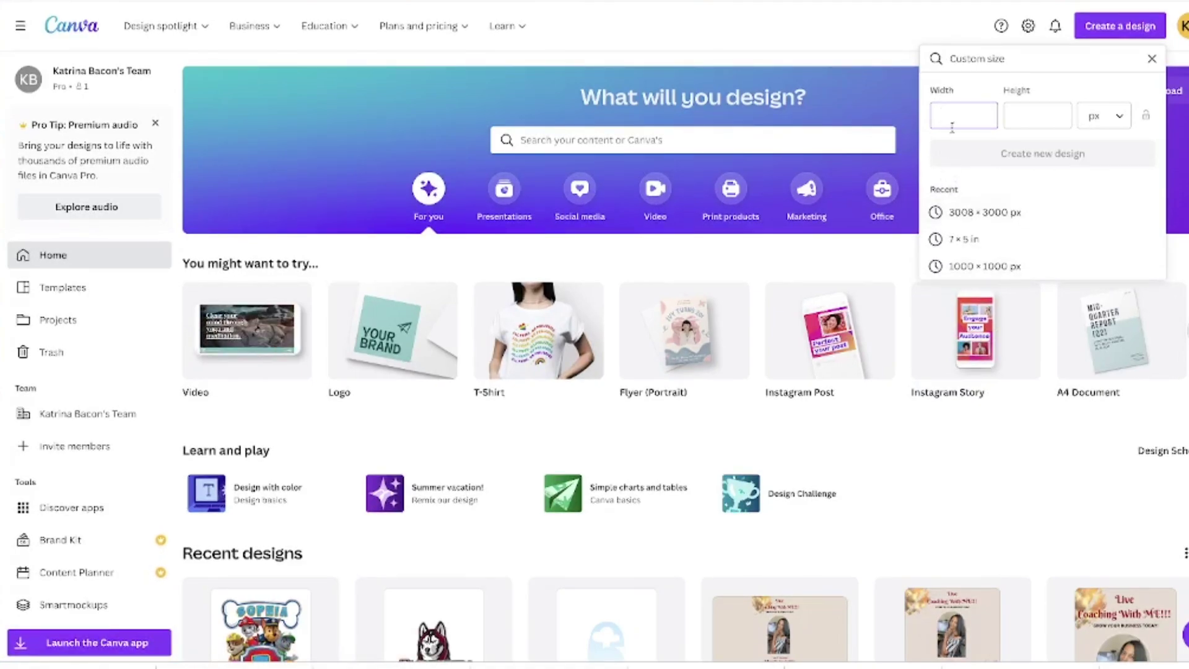
{"action": "type", "text": "3000"}
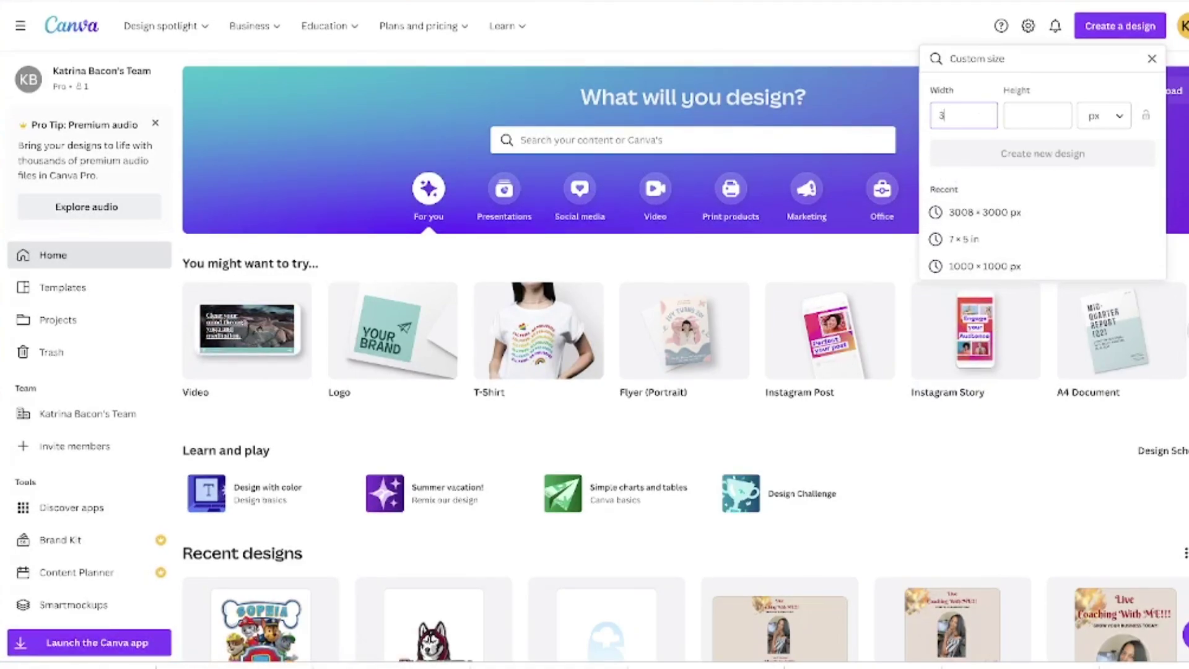
{"action": "left_click", "coordinate": [1021, 118]}
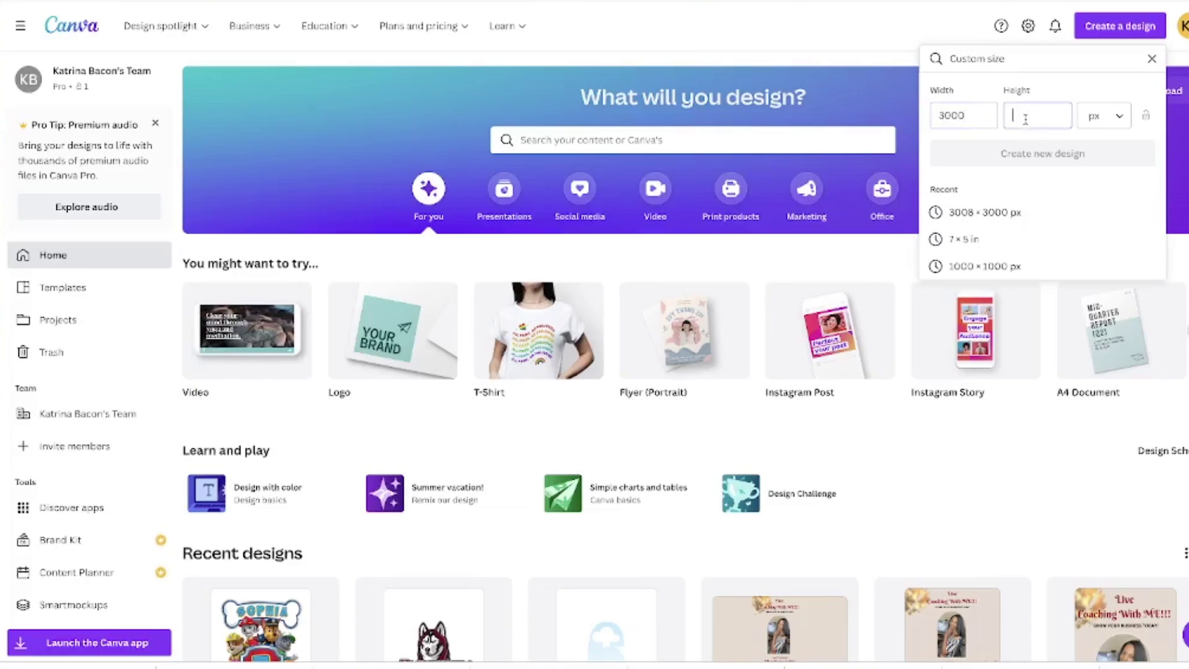
{"action": "type", "text": "3000"}
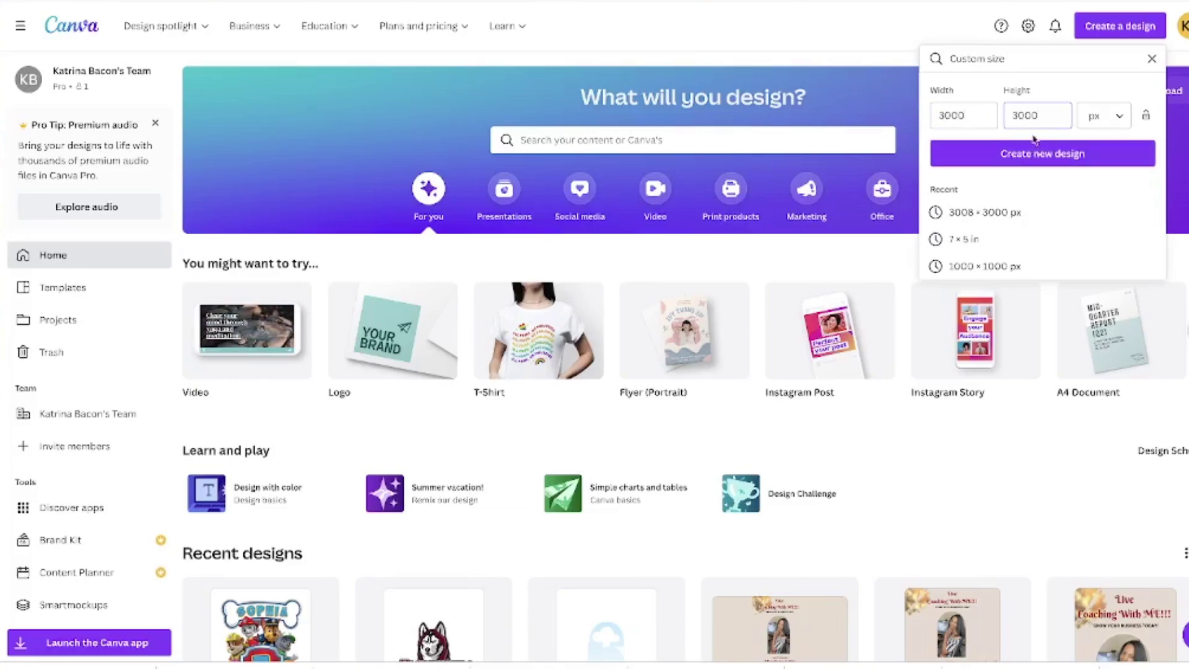
{"action": "left_click", "coordinate": [1038, 156]}
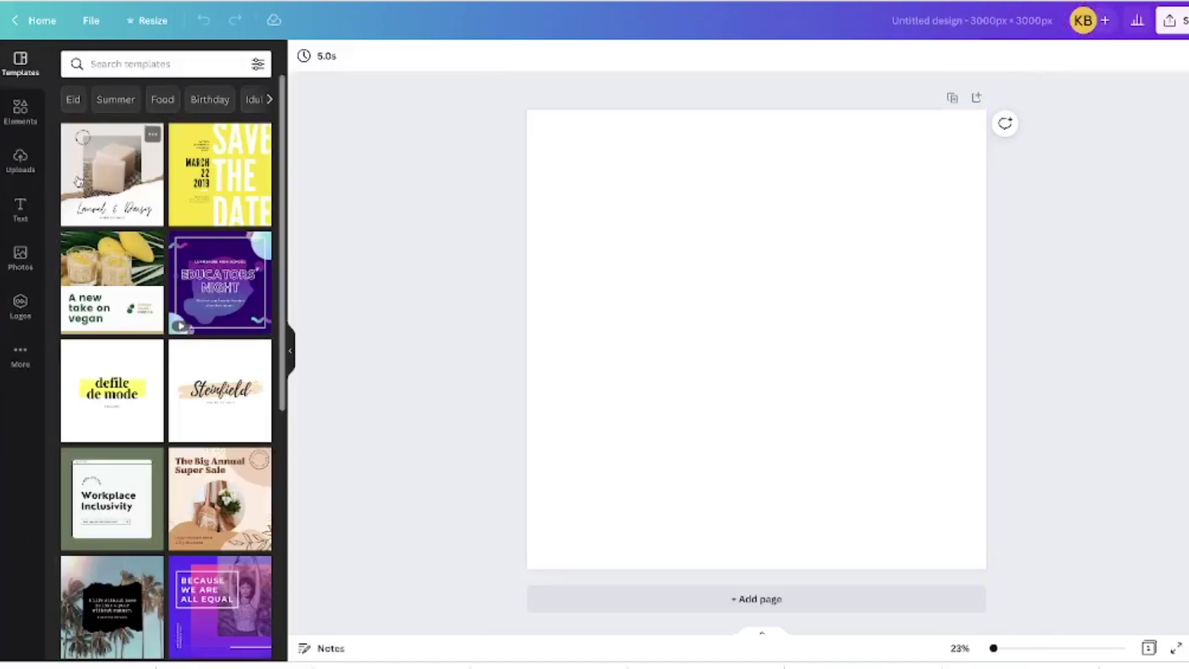
Step: Add the uploaded flat-lay photo of the black T-shirt with denim shorts and sandals to the page
{"action": "left_click", "coordinate": [20, 164]}
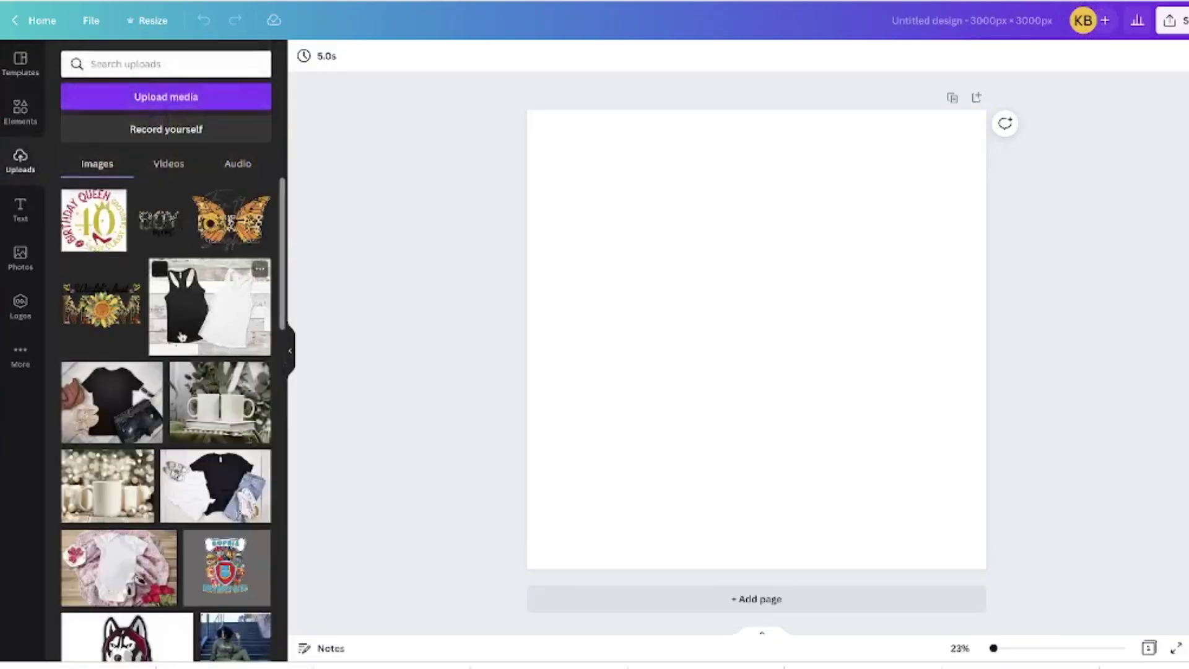
{"action": "scroll", "coordinate": [123, 424], "scroll_direction": "down", "scroll_amount": 1}
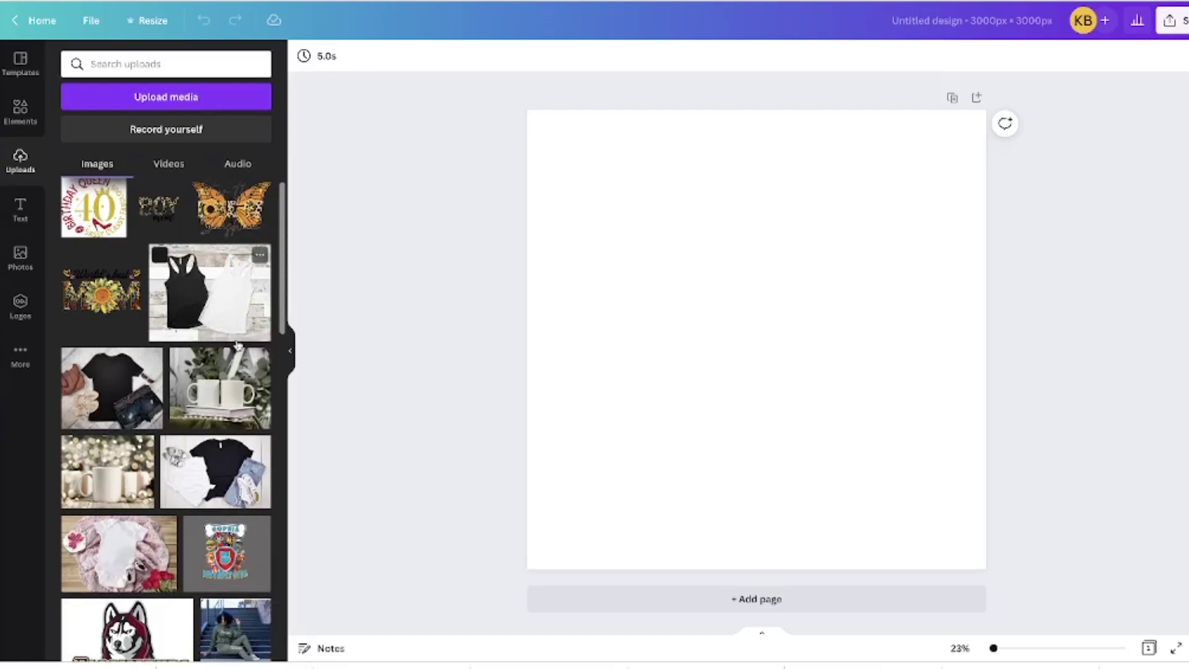
{"action": "left_click", "coordinate": [107, 402]}
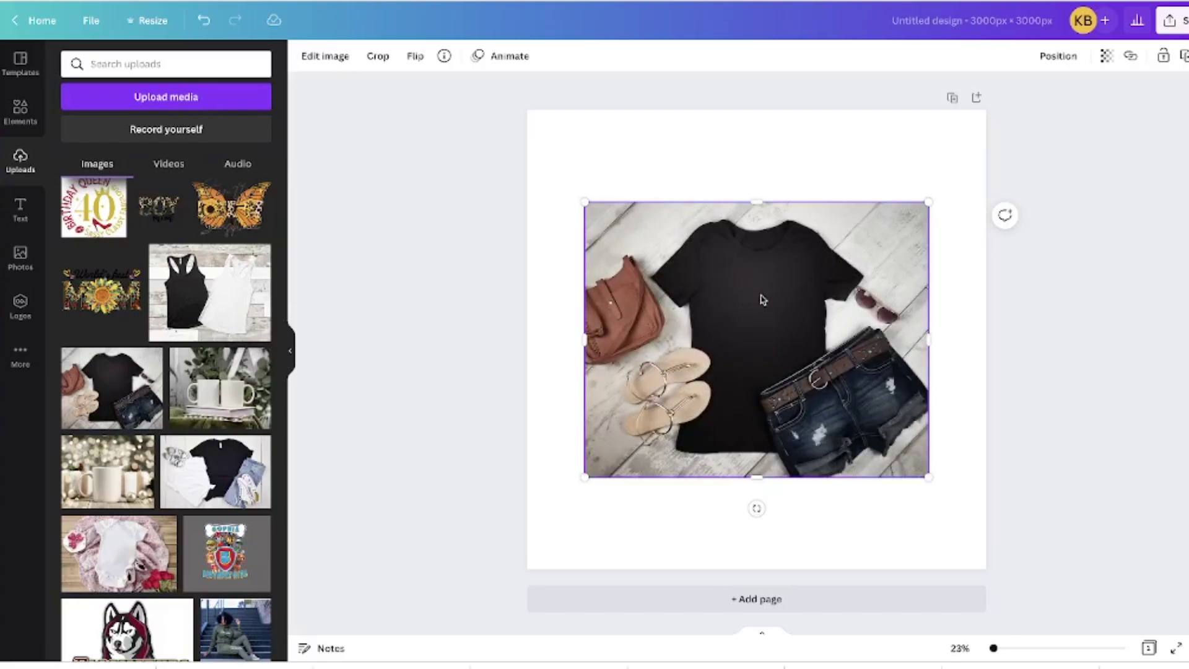
Step: Enlarge the black T-shirt photo from its corners until it spans the full width of the page
{"action": "left_click_drag", "start_coordinate": [928, 202], "coordinate": [977, 164]}
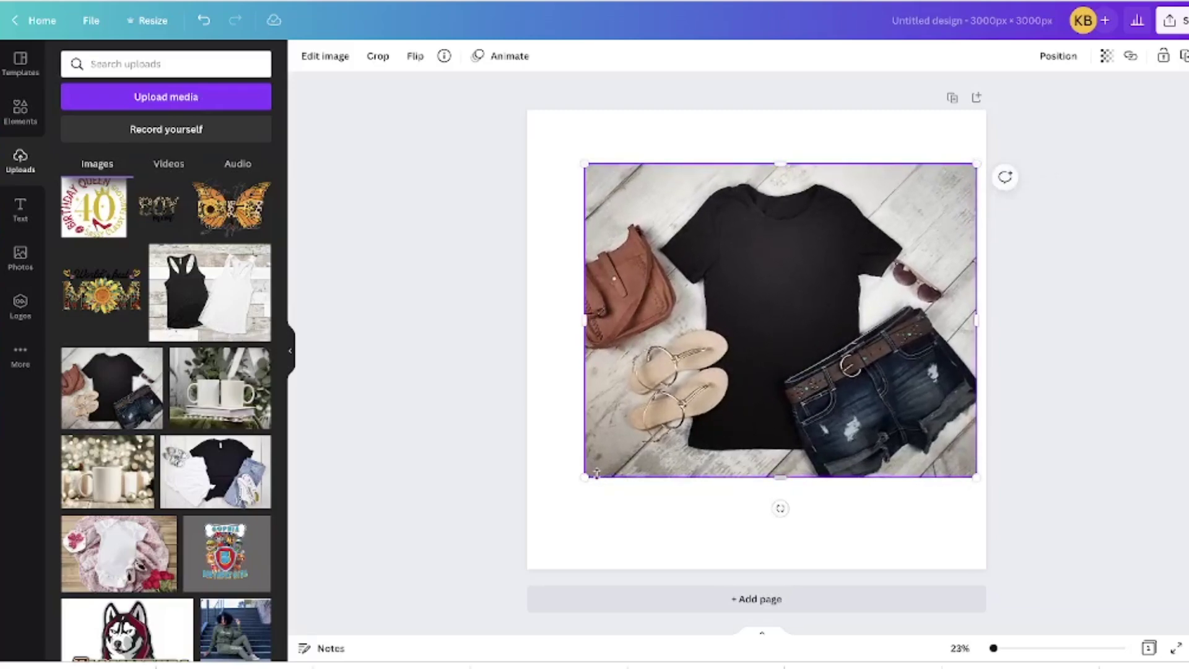
{"action": "left_click_drag", "start_coordinate": [584, 477], "coordinate": [531, 520]}
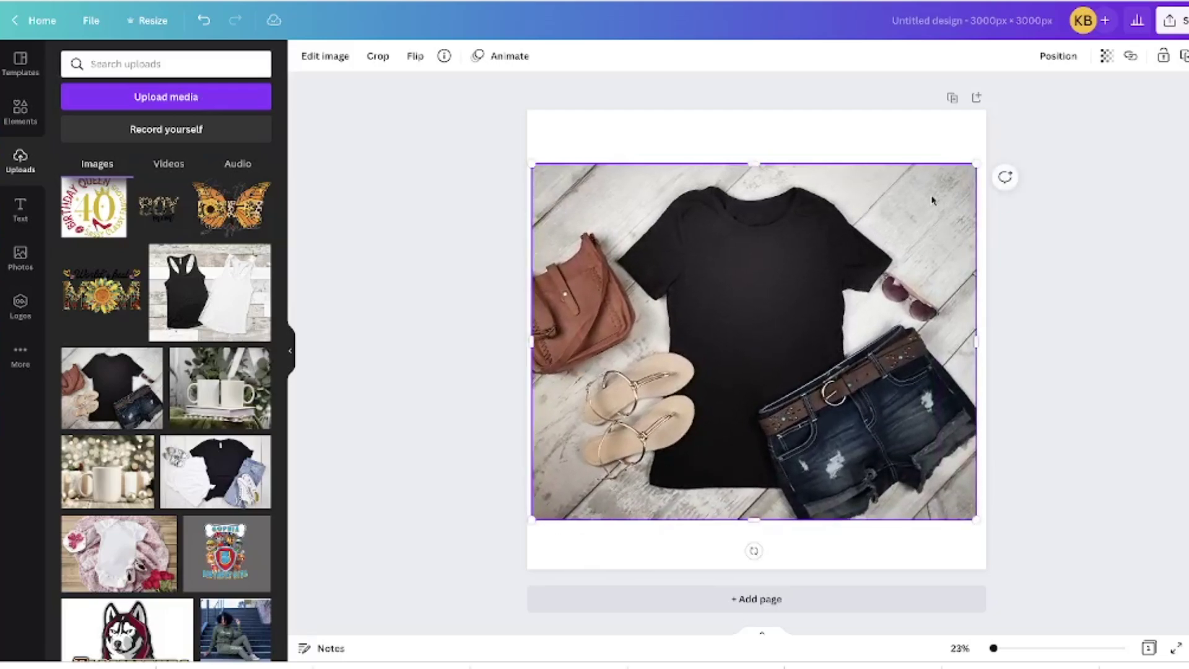
{"action": "left_click_drag", "start_coordinate": [974, 166], "coordinate": [981, 160]}
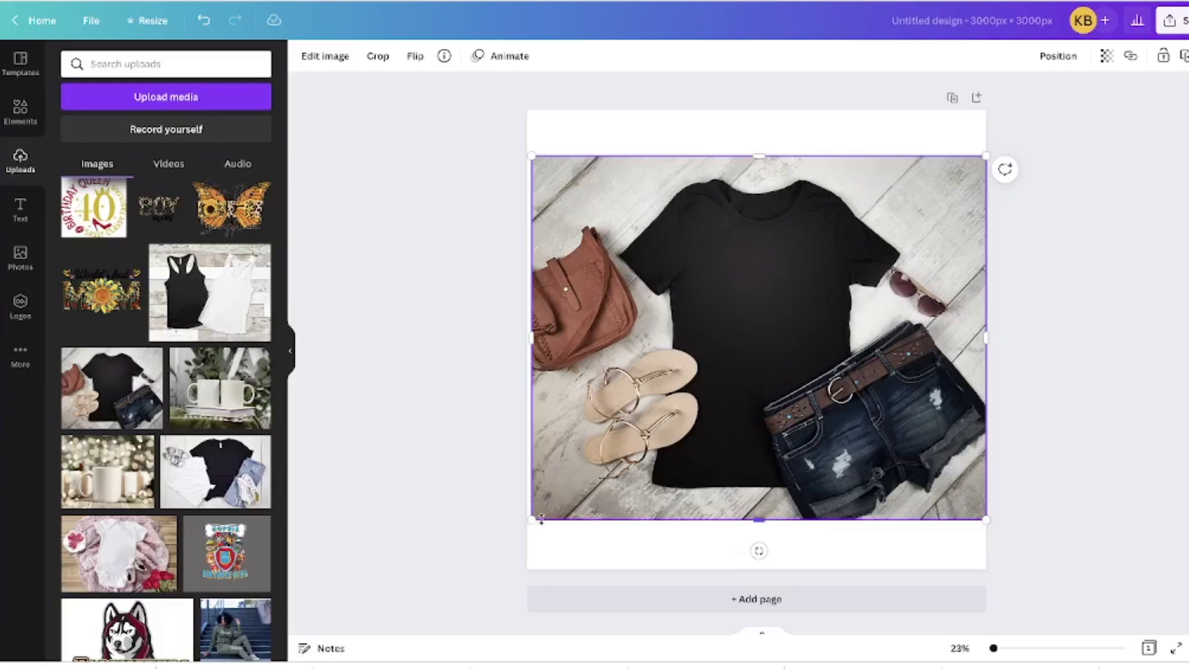
{"action": "left_click_drag", "start_coordinate": [532, 520], "coordinate": [527, 524]}
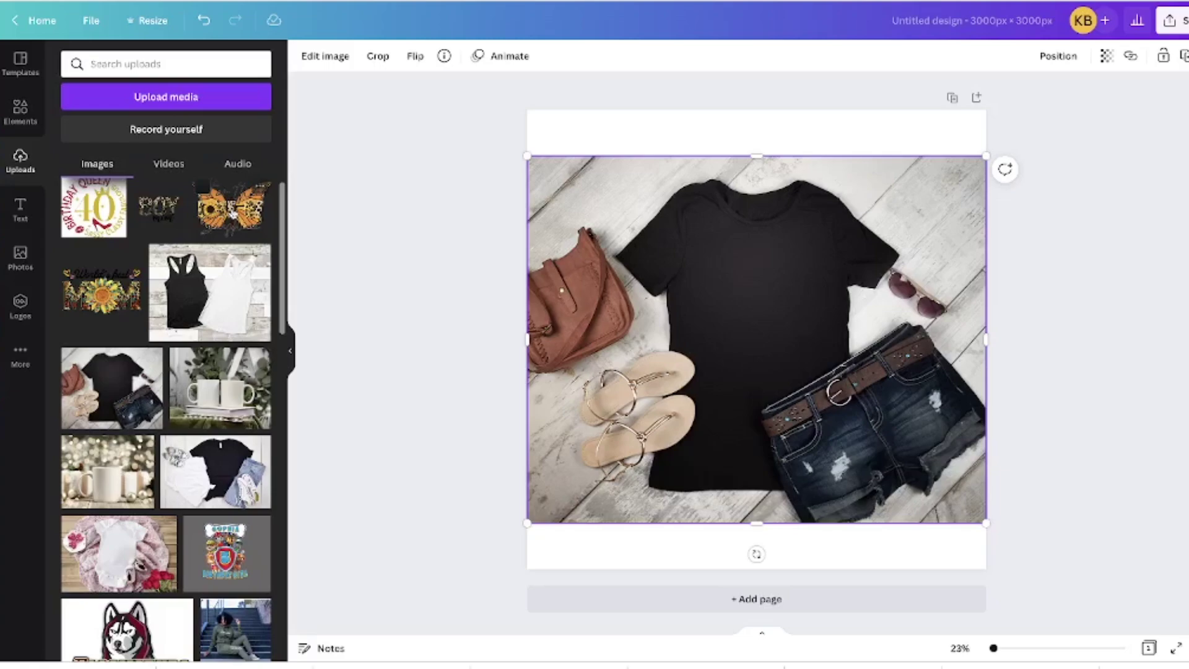
Step: Find the sunflower image on a white background among the uploads and place it over the T-shirt, shifted slightly left
{"action": "scroll", "coordinate": [234, 214], "scroll_direction": "down", "scroll_amount": 1}
{"action": "scroll", "coordinate": [215, 348], "scroll_direction": "down", "scroll_amount": 10}
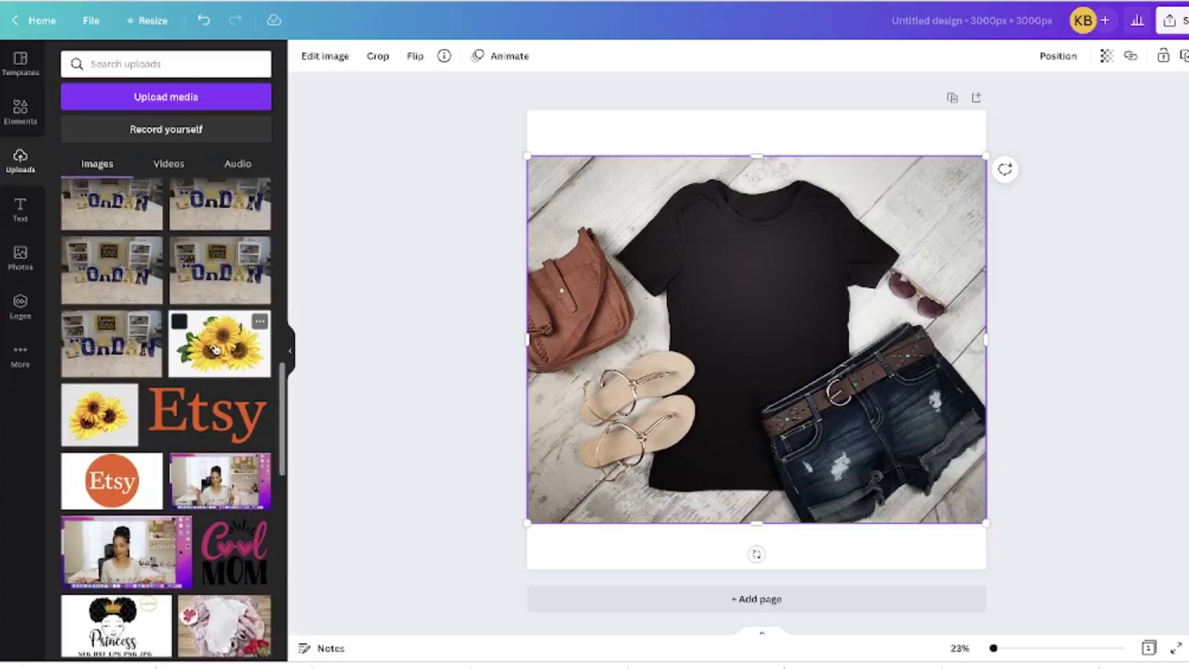
{"action": "scroll", "coordinate": [197, 395], "scroll_direction": "down", "scroll_amount": 10}
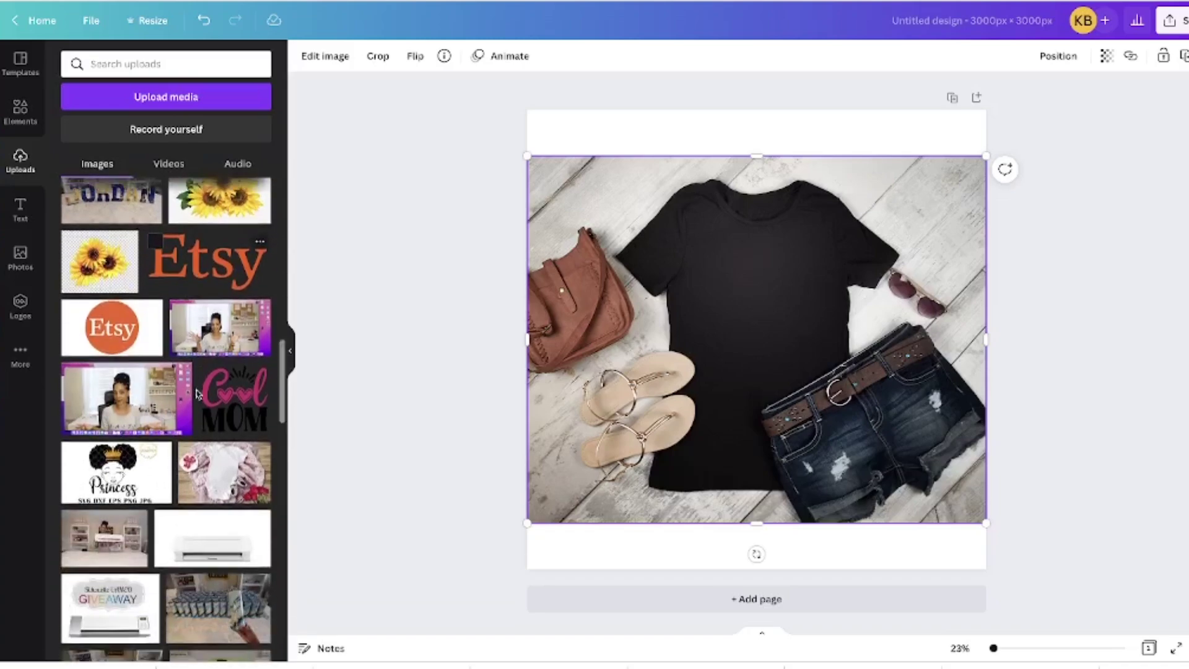
{"action": "scroll", "coordinate": [197, 395], "scroll_direction": "up", "scroll_amount": 6}
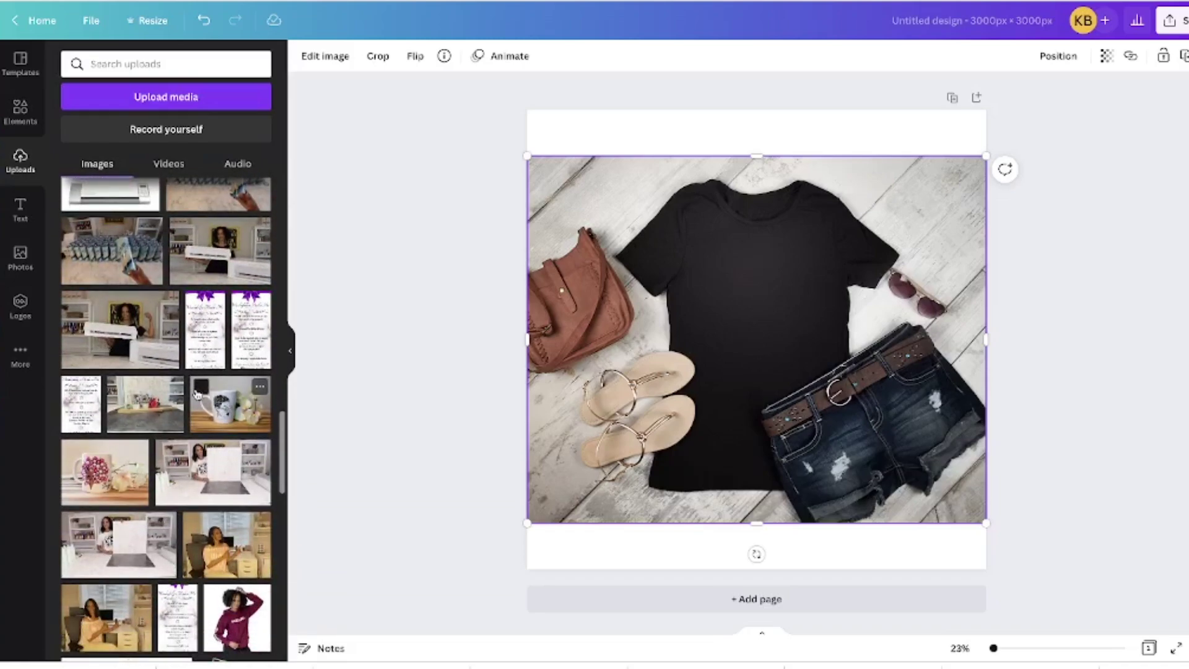
{"action": "scroll", "coordinate": [197, 395], "scroll_direction": "up", "scroll_amount": 3}
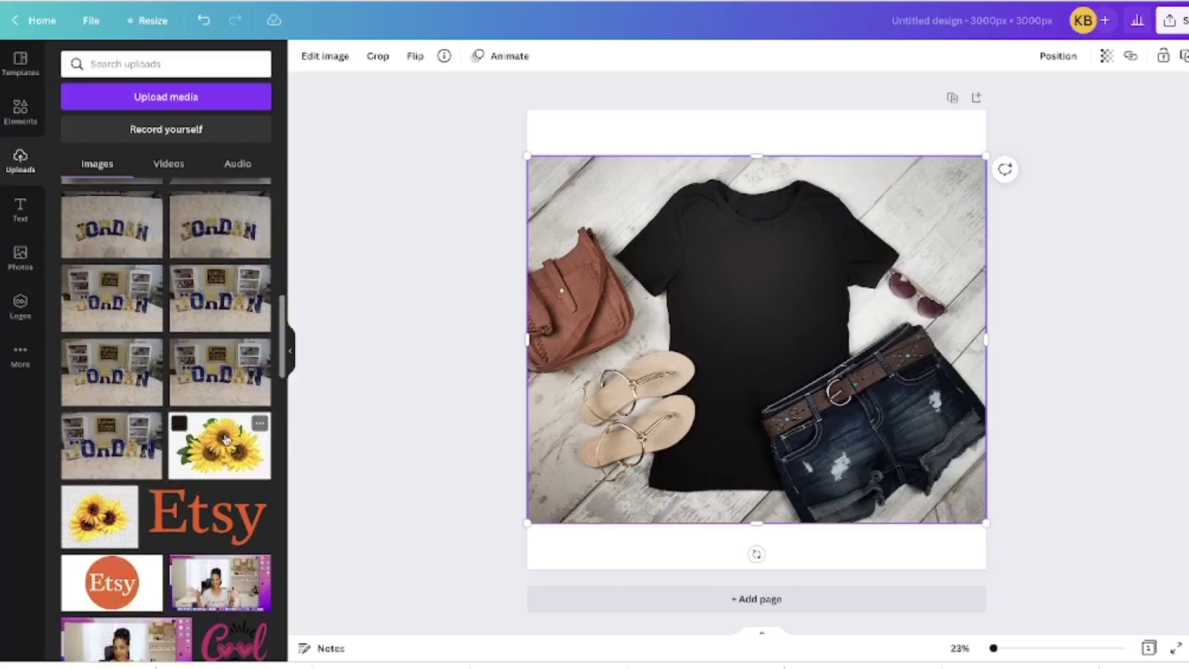
{"action": "left_click", "coordinate": [244, 442]}
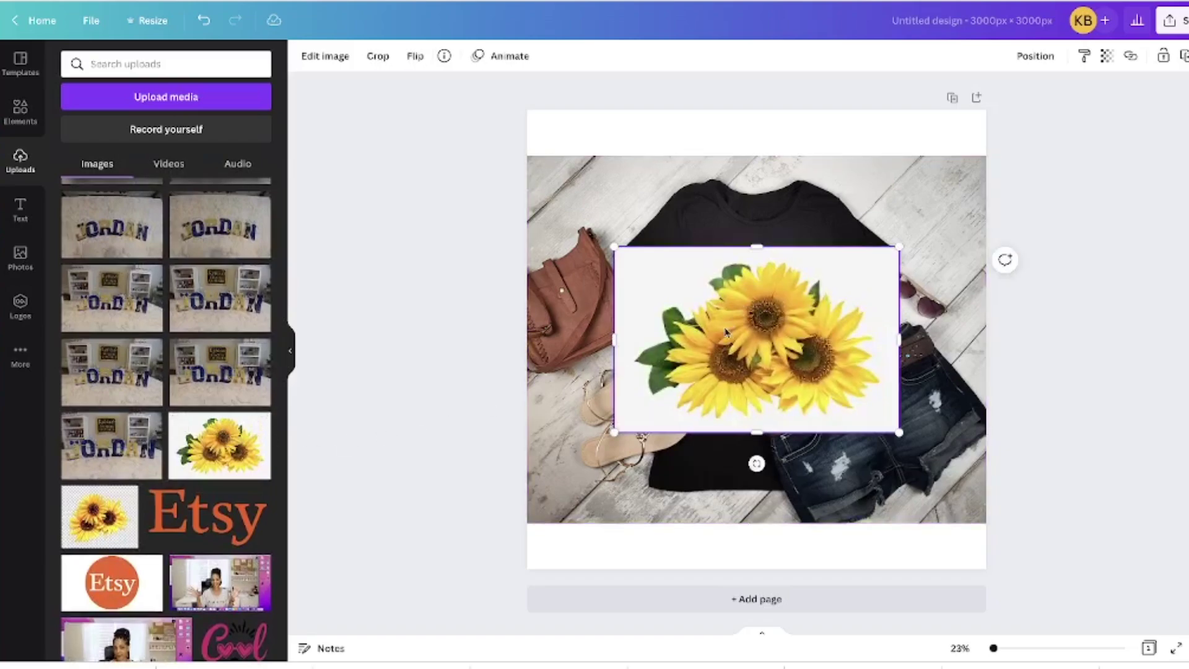
{"action": "left_click_drag", "start_coordinate": [731, 333], "coordinate": [702, 329]}
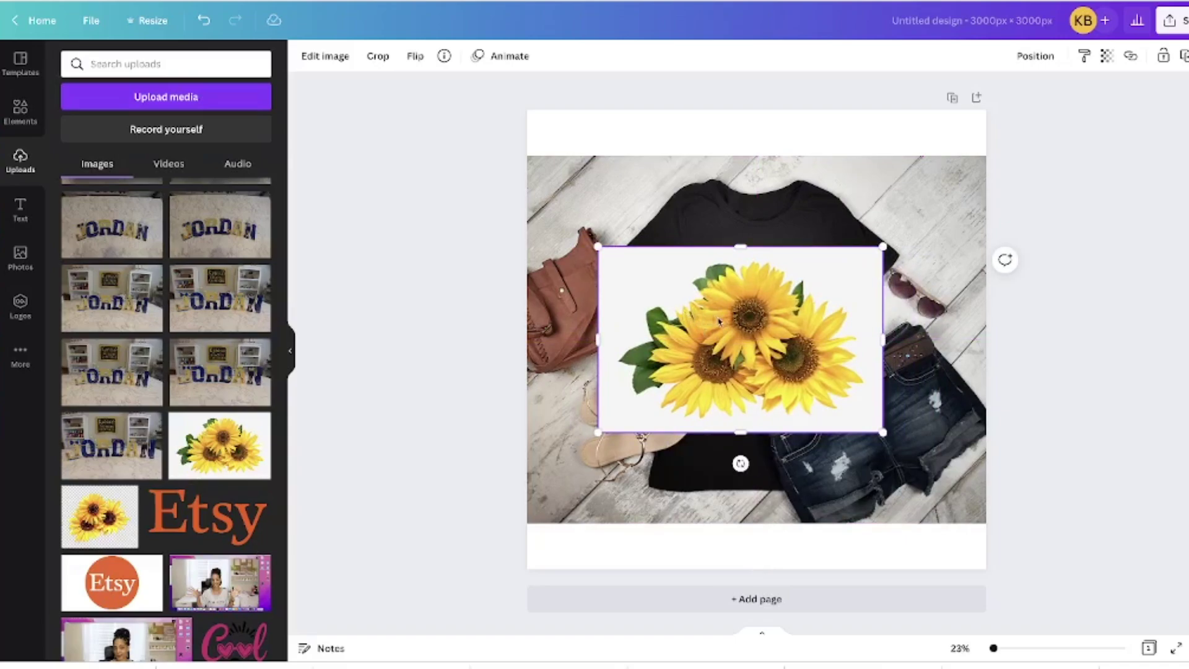
Step: Remove the white background from the sunflower image and move it up on the T-shirt
{"action": "left_click", "coordinate": [323, 57]}
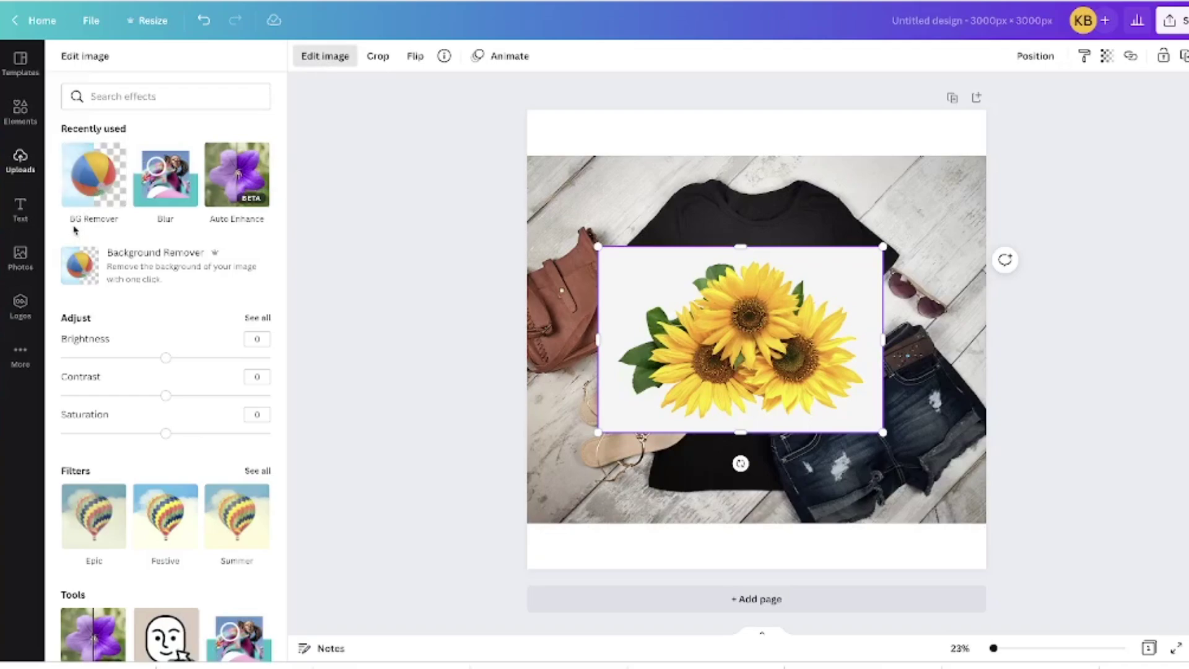
{"action": "left_click", "coordinate": [94, 183]}
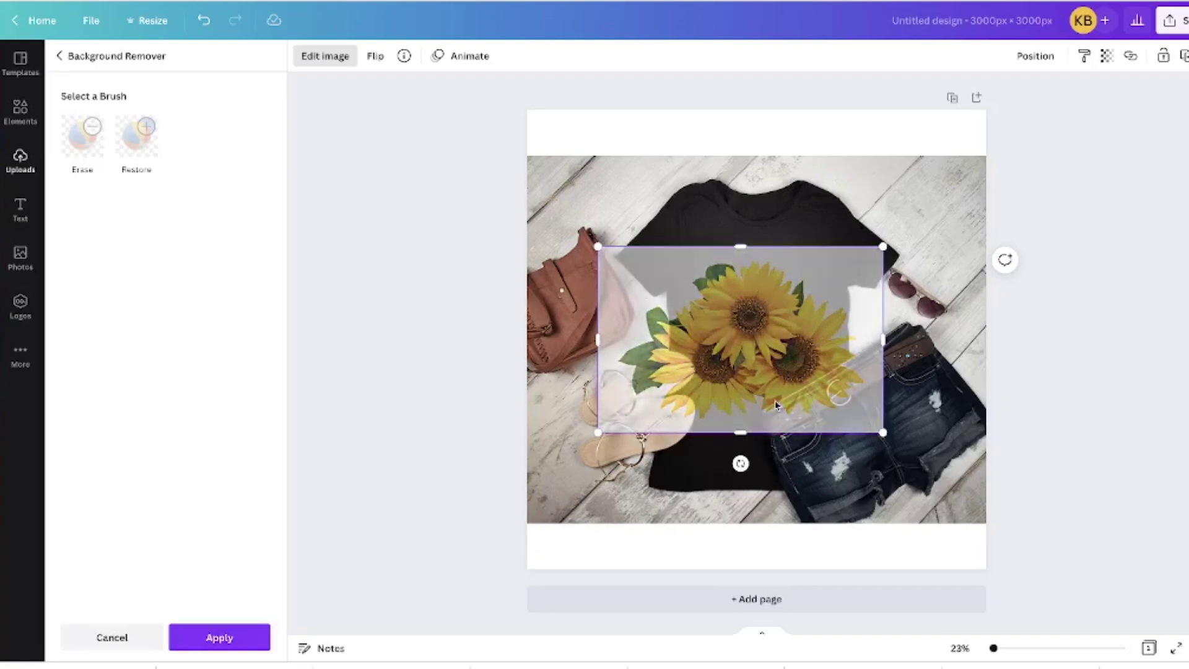
{"action": "mouse_move", "coordinate": [763, 353]}
{"action": "left_mouse_down"}
{"action": "mouse_move", "coordinate": [481, 349]}
{"action": "mouse_move", "coordinate": [658, 348]}
{"action": "mouse_move", "coordinate": [774, 325]}
{"action": "mouse_move", "coordinate": [762, 328]}
{"action": "left_mouse_up"}
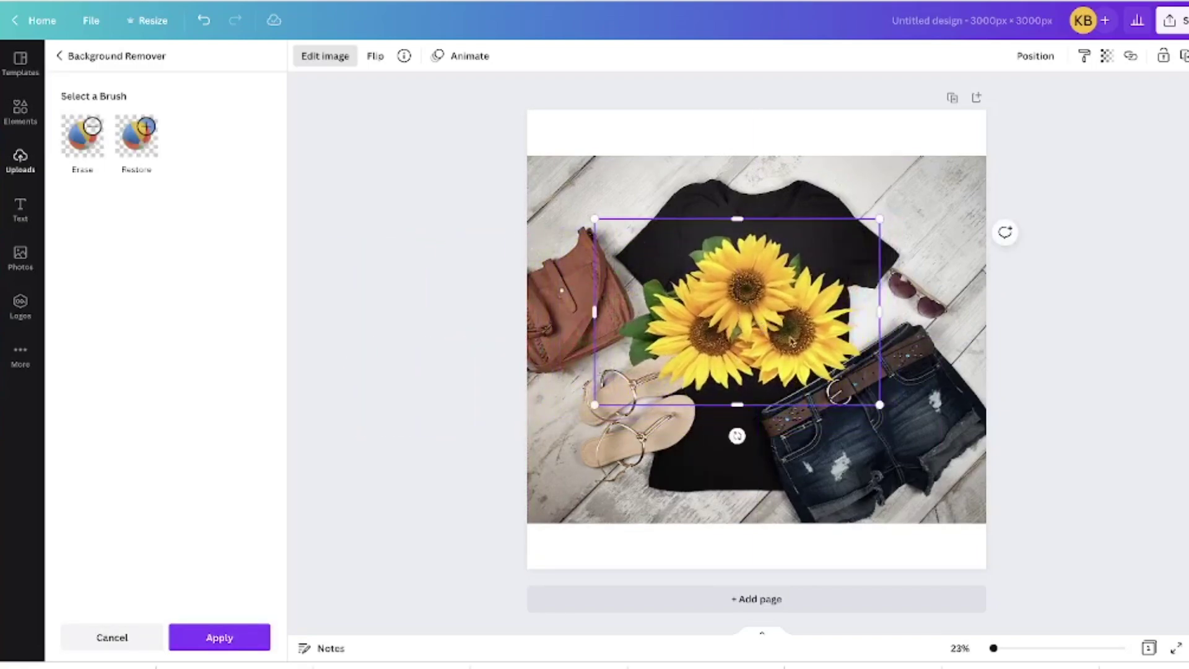
Step: Shrink the sunflowers to fit the shirt's chest, center them below the neckline, and leave background removal
{"action": "left_click_drag", "start_coordinate": [880, 404], "coordinate": [764, 328]}
{"action": "left_click_drag", "start_coordinate": [683, 278], "coordinate": [765, 306]}
{"action": "left_click_drag", "start_coordinate": [839, 357], "coordinate": [819, 343]}
{"action": "left_click_drag", "start_coordinate": [755, 308], "coordinate": [766, 312]}
{"action": "left_click_drag", "start_coordinate": [829, 347], "coordinate": [777, 311]}
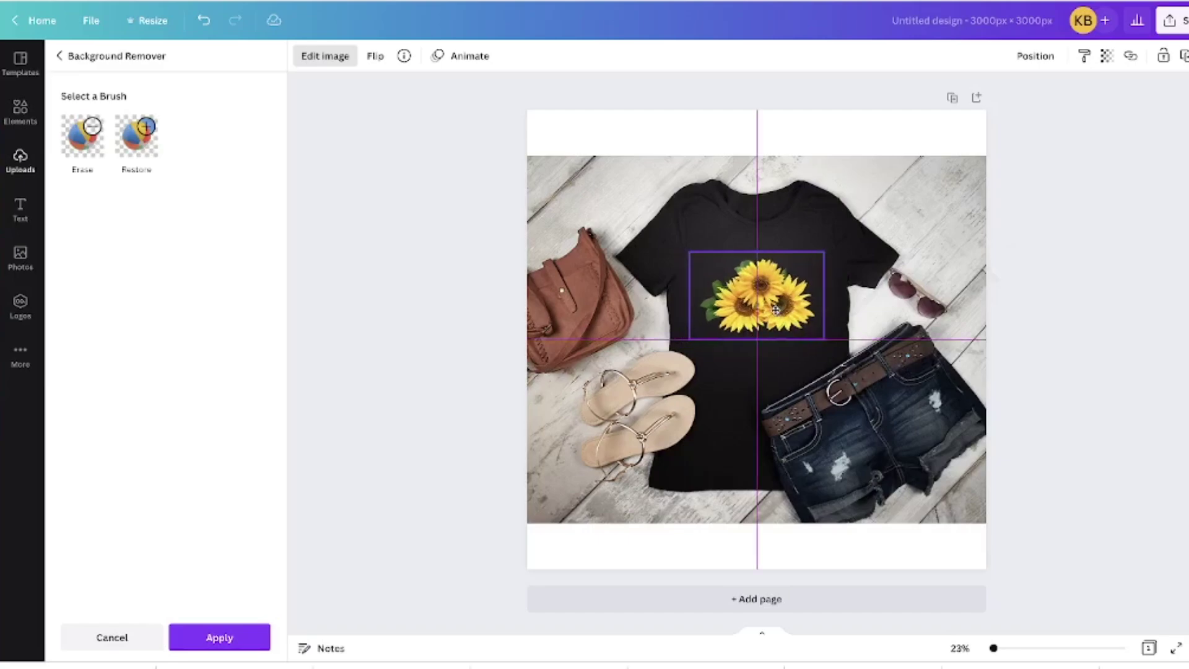
{"action": "left_click", "coordinate": [791, 369]}
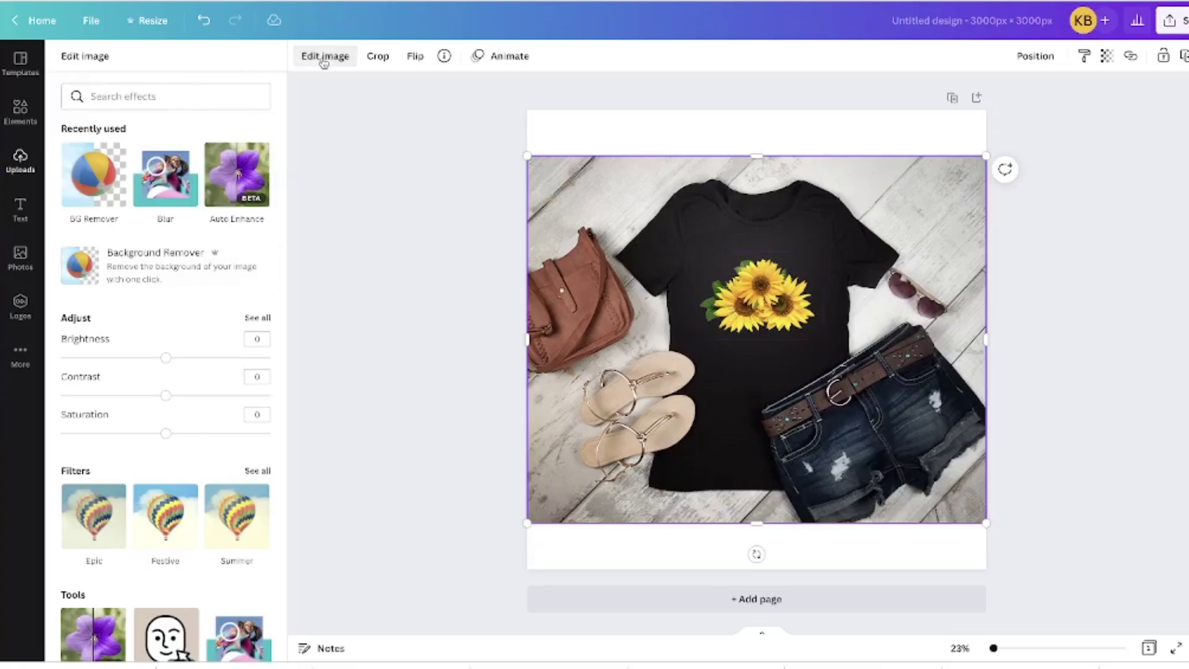
Step: Add a white heading reading #MomLife on the T-shirt and move it directly beneath the sunflowers
{"action": "left_click", "coordinate": [23, 209]}
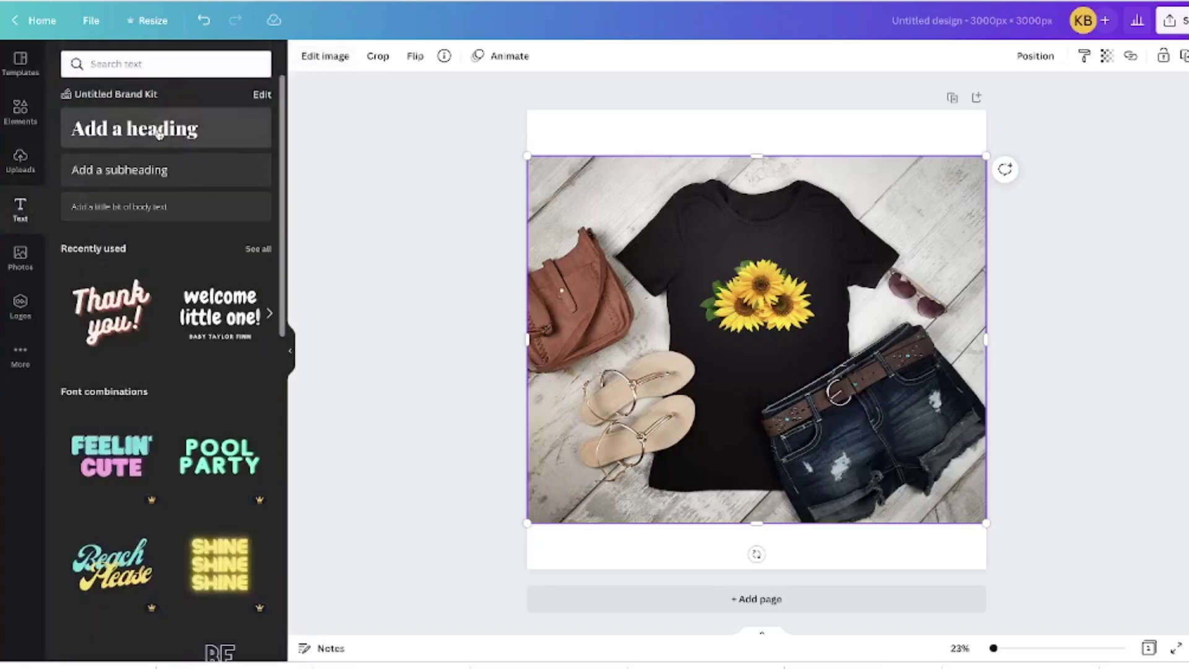
{"action": "left_click", "coordinate": [164, 124]}
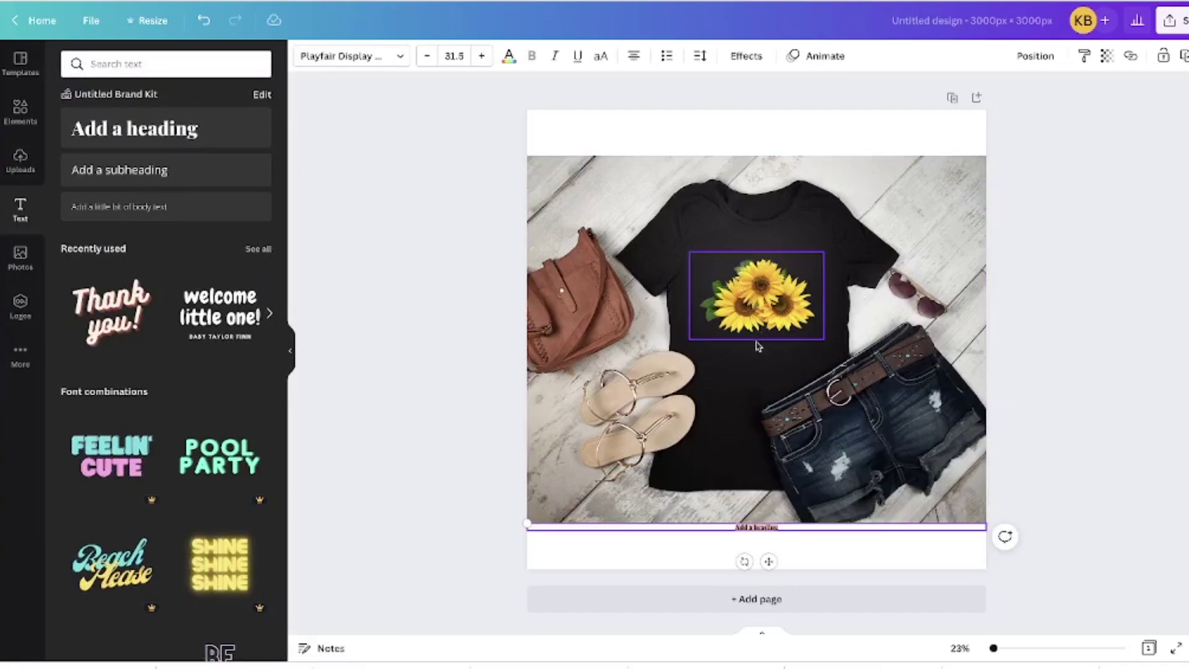
{"action": "left_click_drag", "start_coordinate": [756, 527], "coordinate": [753, 378]}
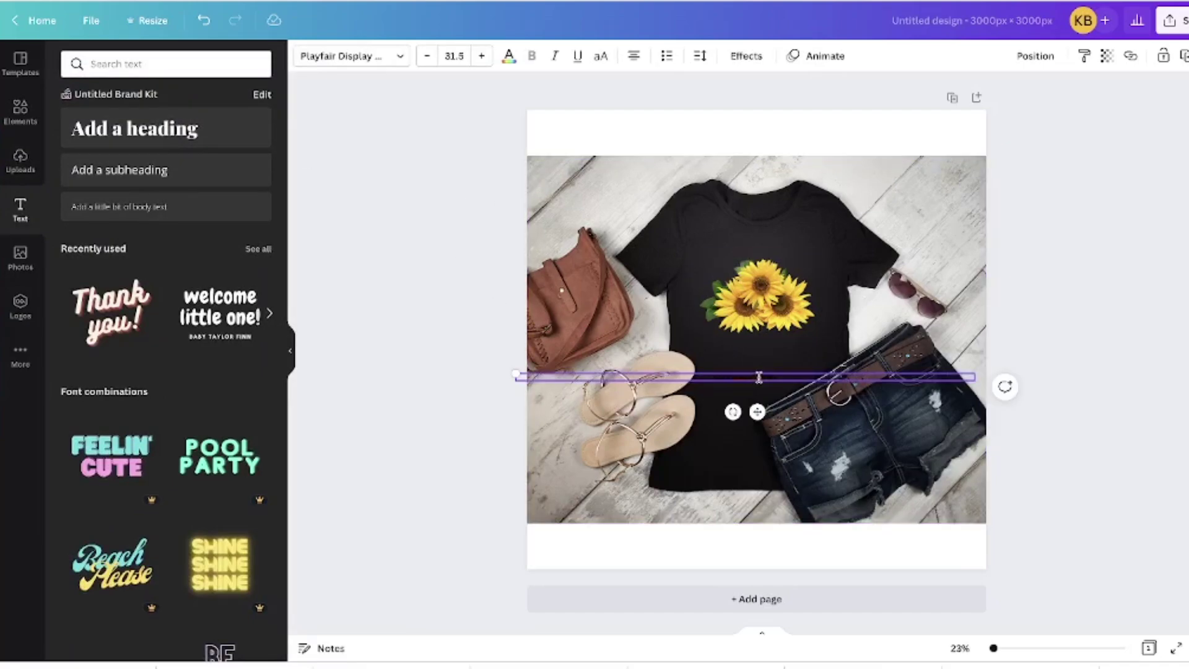
{"action": "left_click_drag", "start_coordinate": [777, 377], "coordinate": [674, 374]}
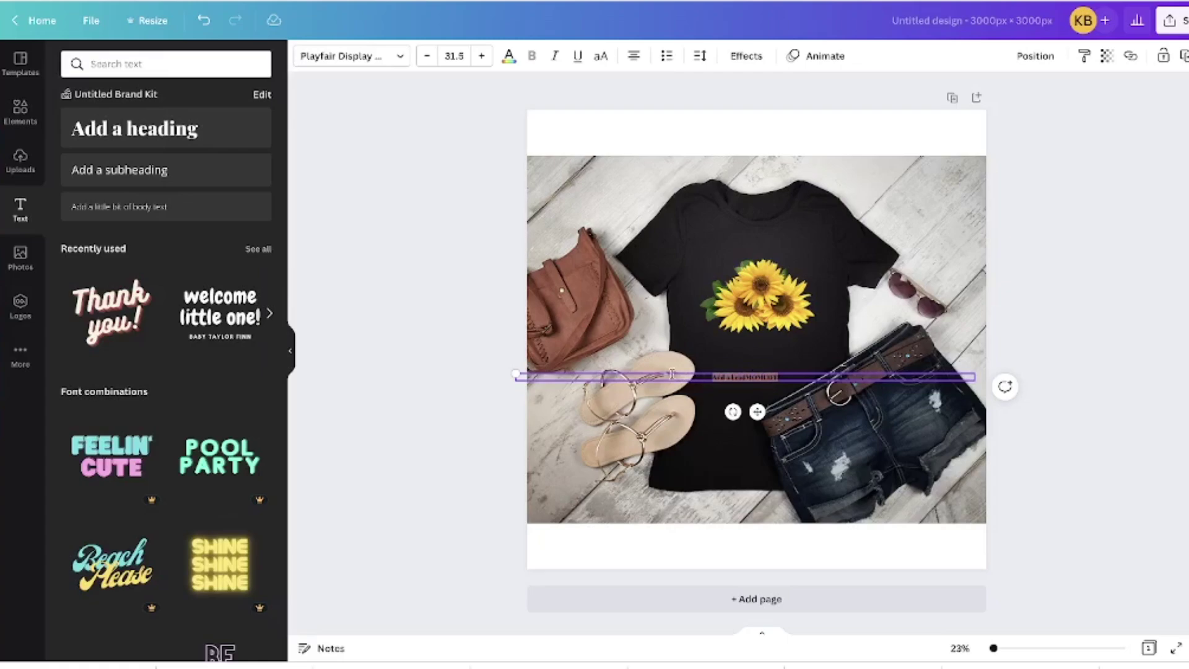
{"action": "left_click", "coordinate": [511, 56]}
{"action": "left_click", "coordinate": [147, 127]}
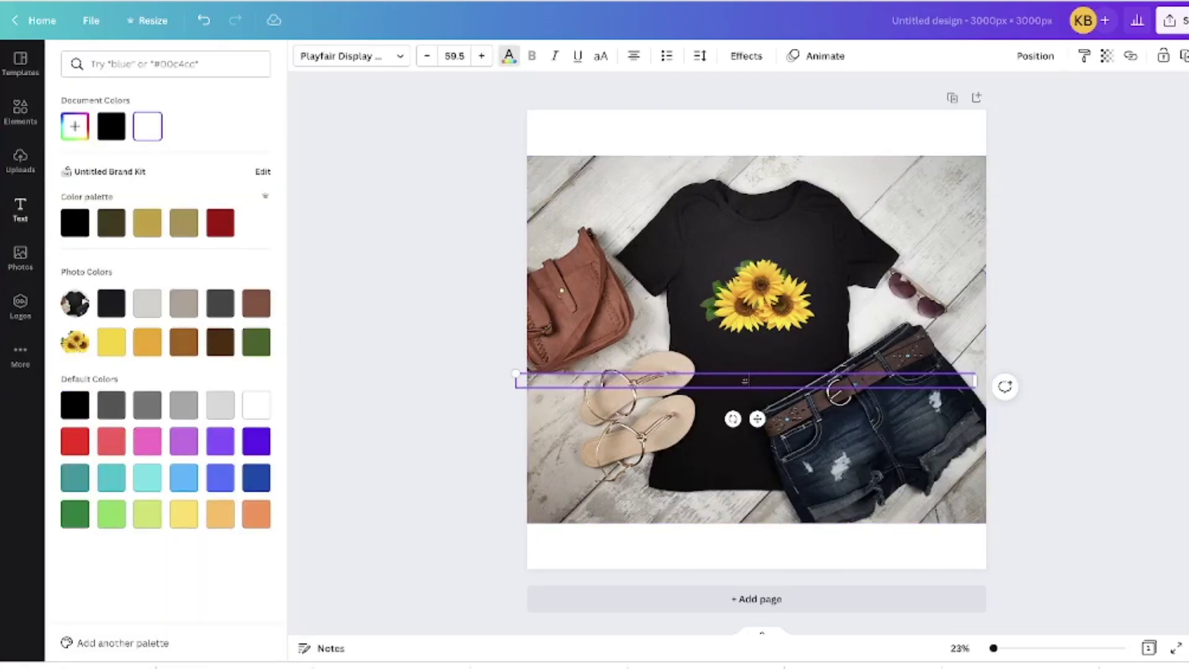
{"action": "type", "text": "#MomLife"}
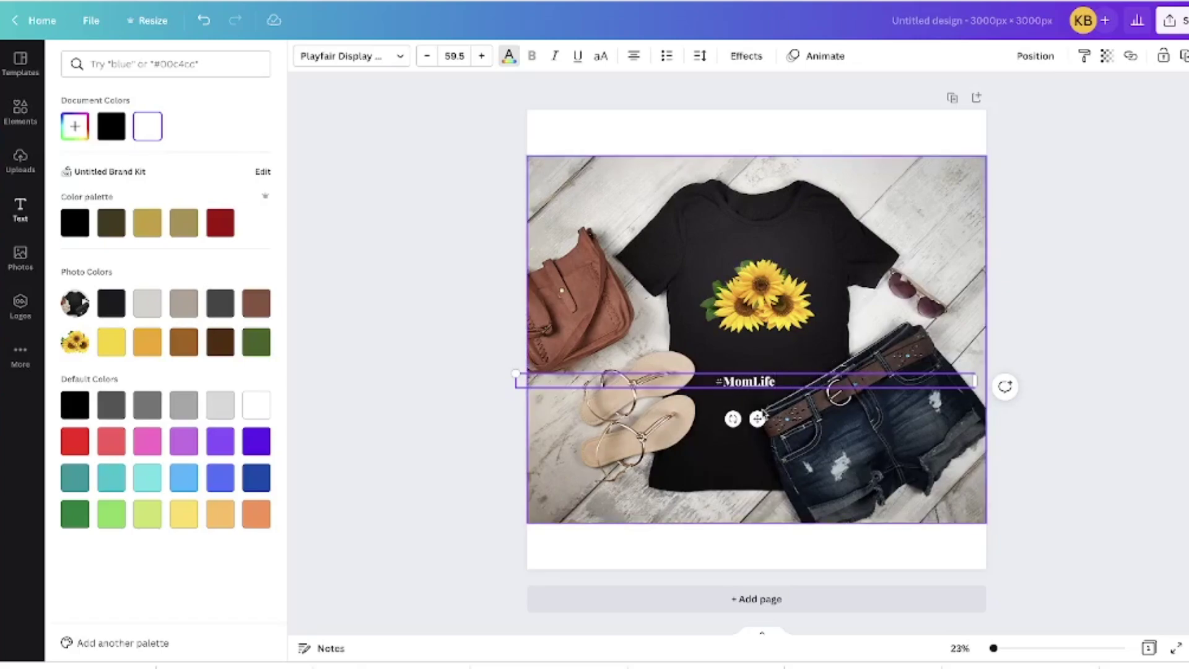
{"action": "left_click", "coordinate": [799, 399]}
{"action": "left_click_drag", "start_coordinate": [768, 381], "coordinate": [774, 370]}
Step: Recolor the #MomLife heading with a yellow sampled from the sunflower petals and center it under the flowers
{"action": "left_click_drag", "start_coordinate": [781, 348], "coordinate": [721, 340]}
{"action": "left_click", "coordinate": [516, 52]}
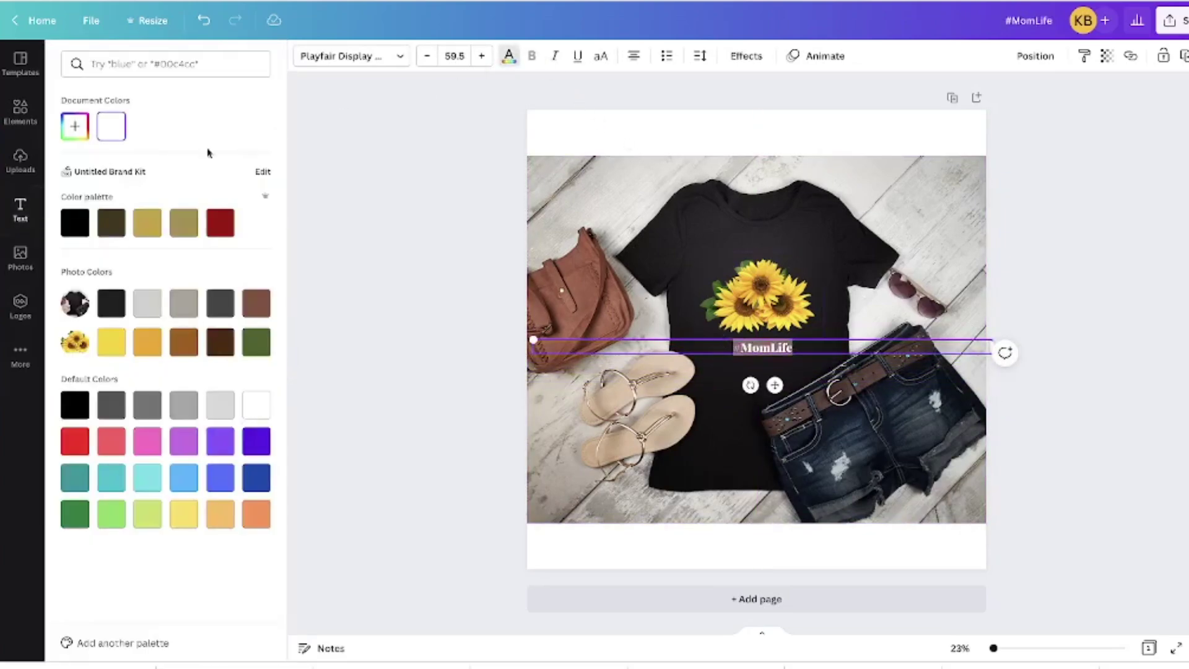
{"action": "left_click", "coordinate": [75, 127]}
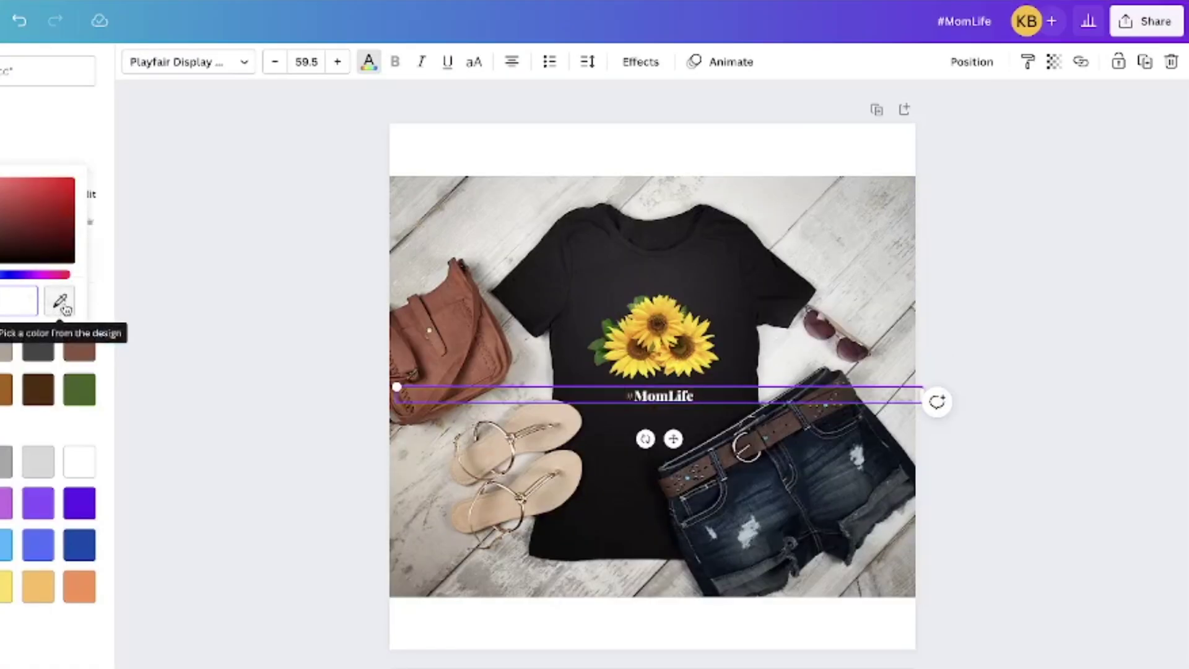
{"action": "left_click", "coordinate": [239, 265]}
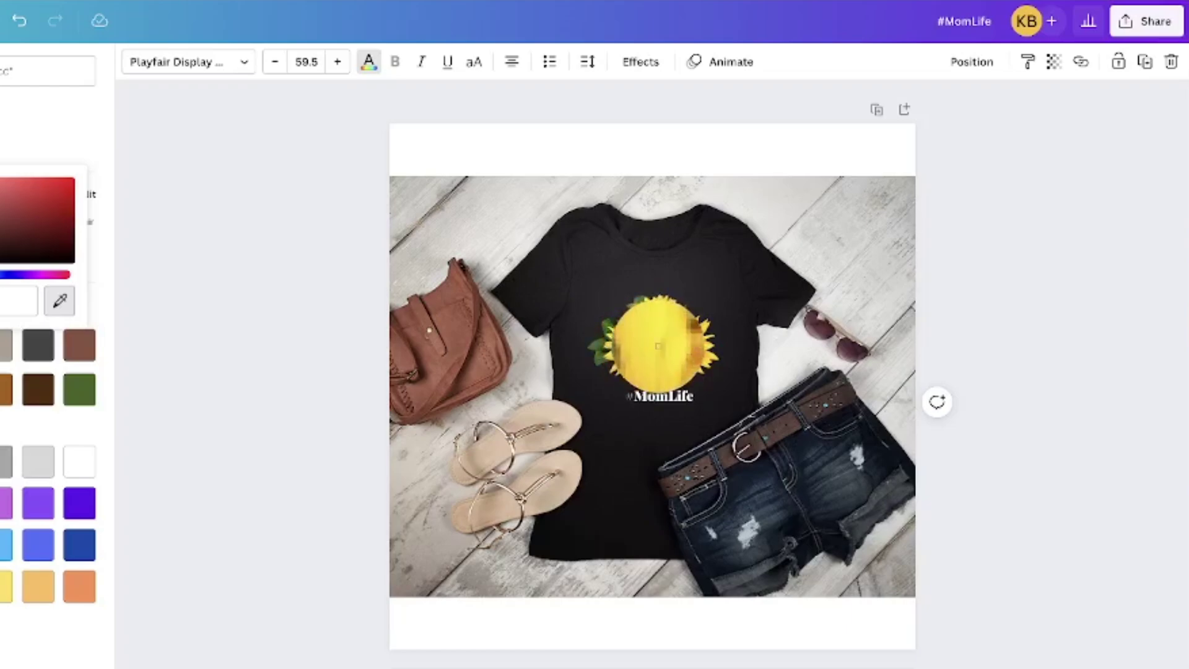
{"action": "left_click", "coordinate": [662, 339]}
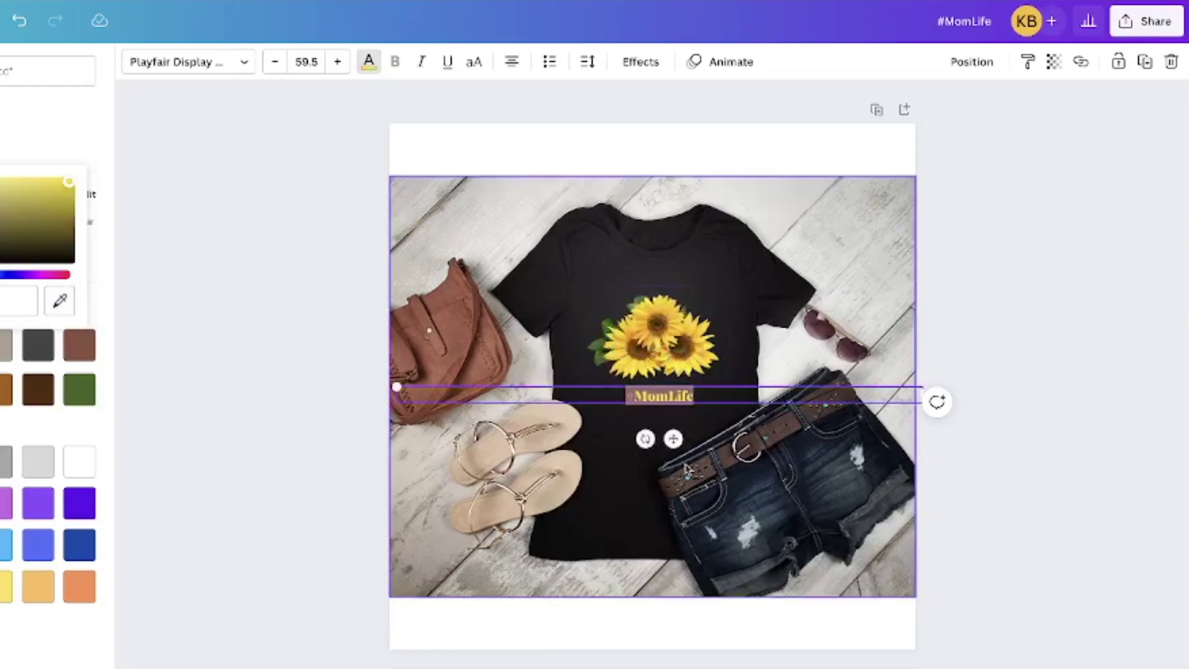
{"action": "left_click", "coordinate": [626, 433]}
{"action": "left_click_drag", "start_coordinate": [673, 403], "coordinate": [667, 398]}
{"action": "left_click", "coordinate": [677, 425]}
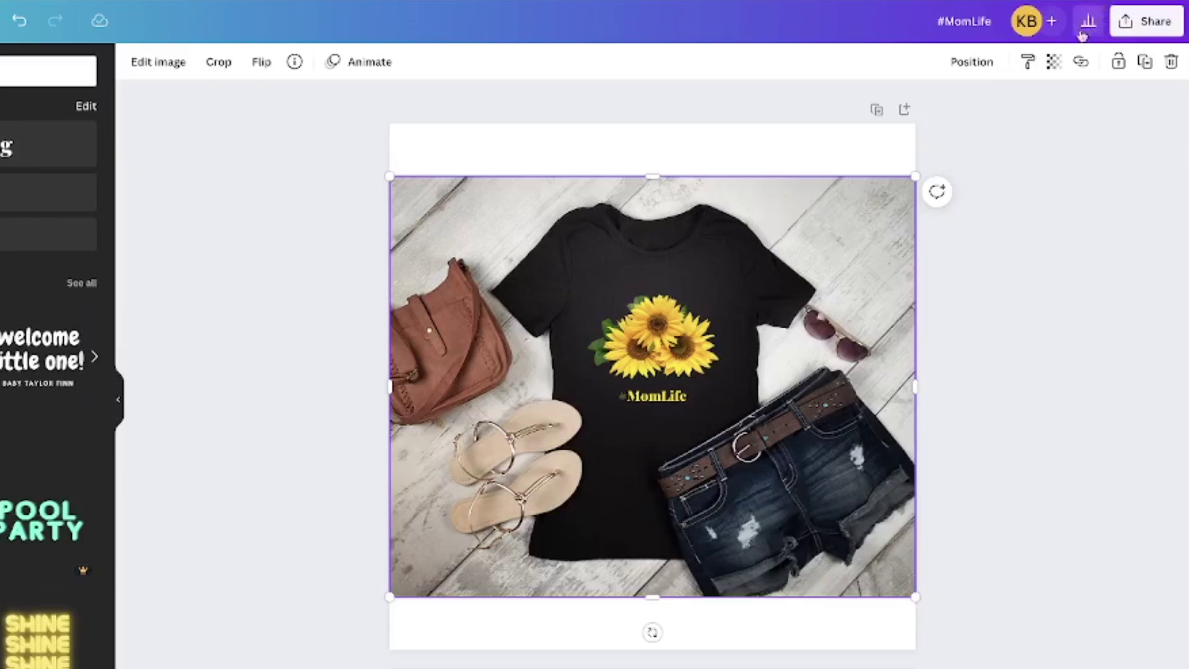
Step: Look through the design's download options, enabling a transparent background for PNG and reviewing the file types, then close them
{"action": "left_click", "coordinate": [1134, 25]}
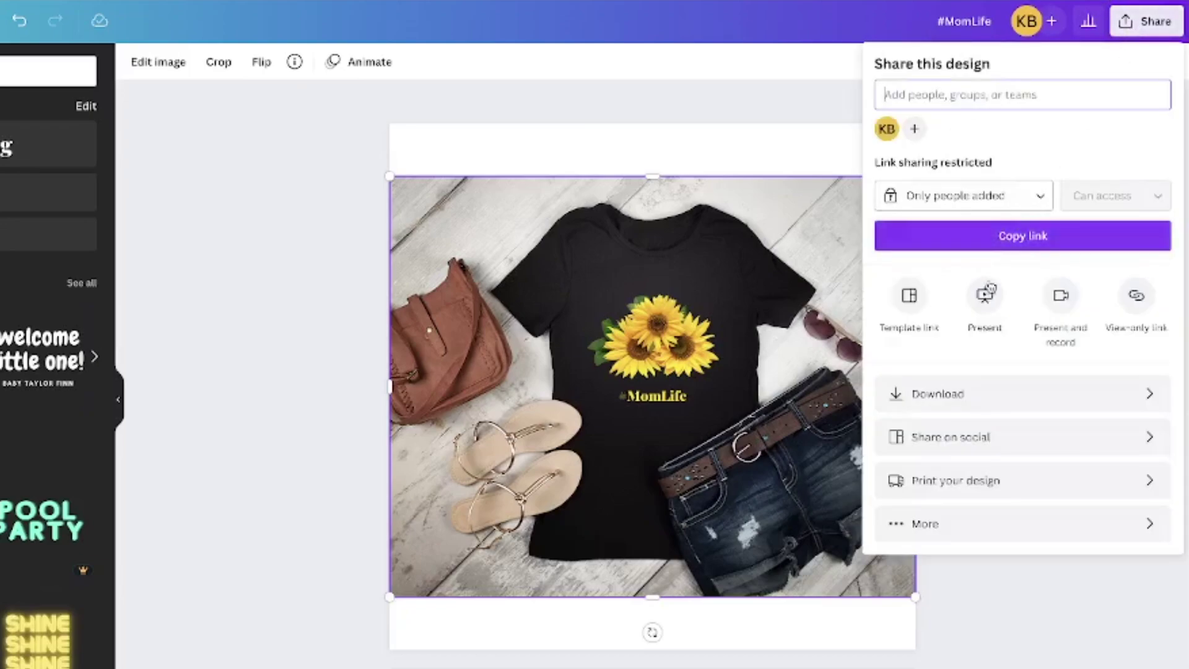
{"action": "left_click", "coordinate": [969, 402]}
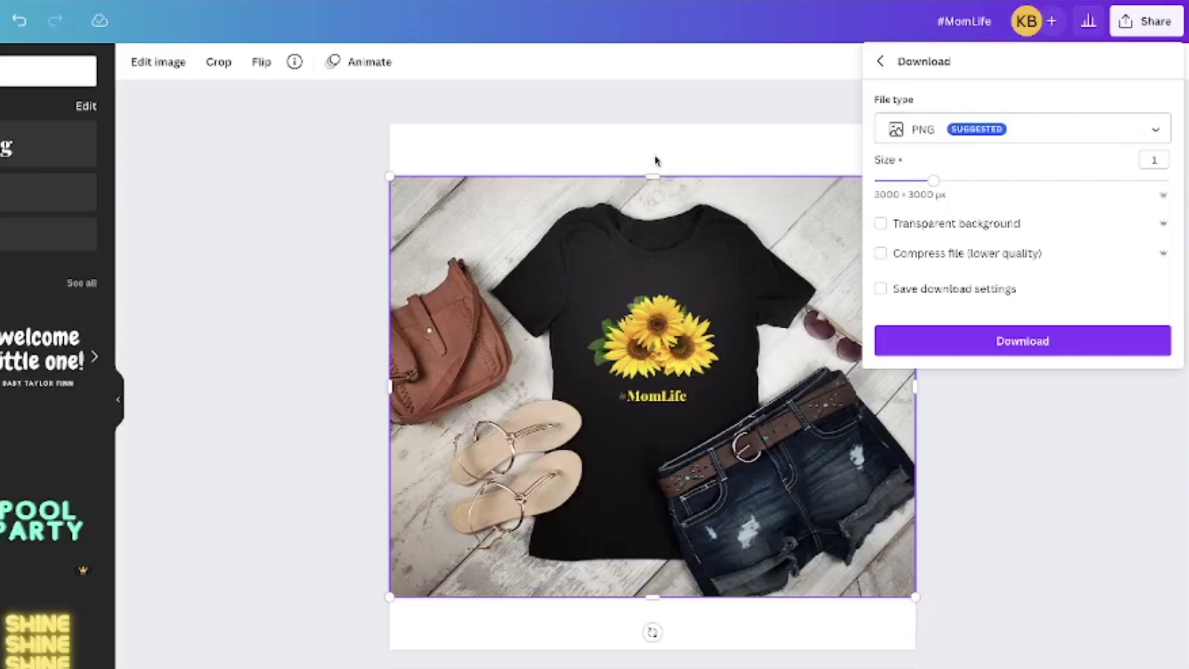
{"action": "left_click", "coordinate": [884, 228]}
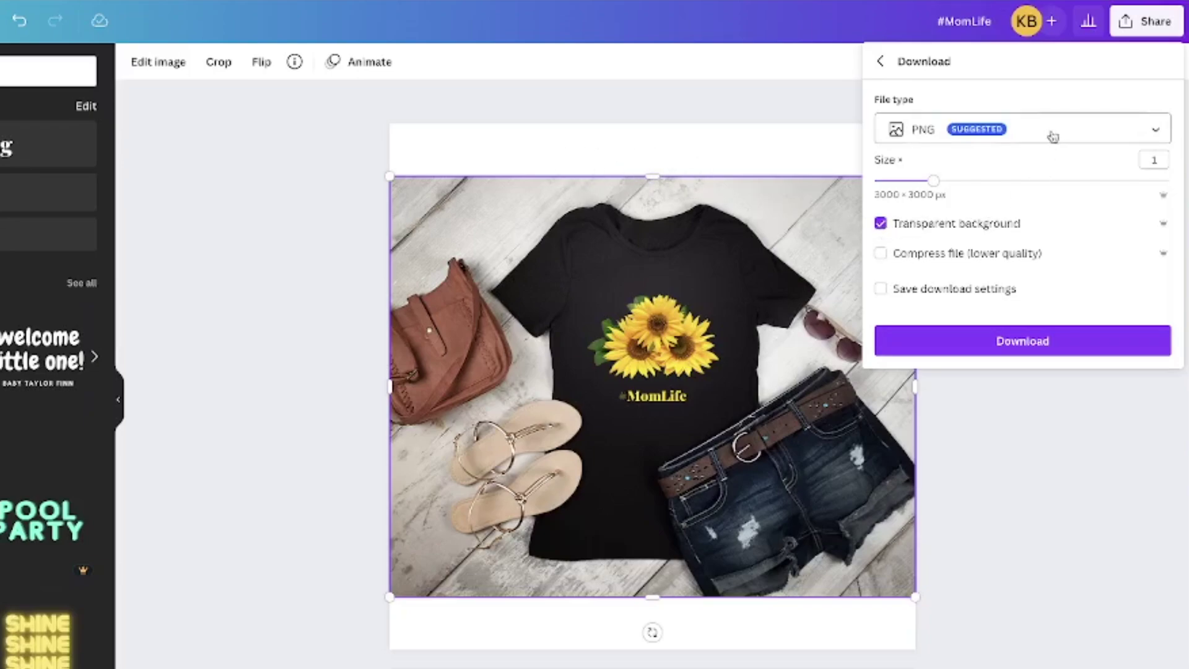
{"action": "left_click", "coordinate": [1153, 133]}
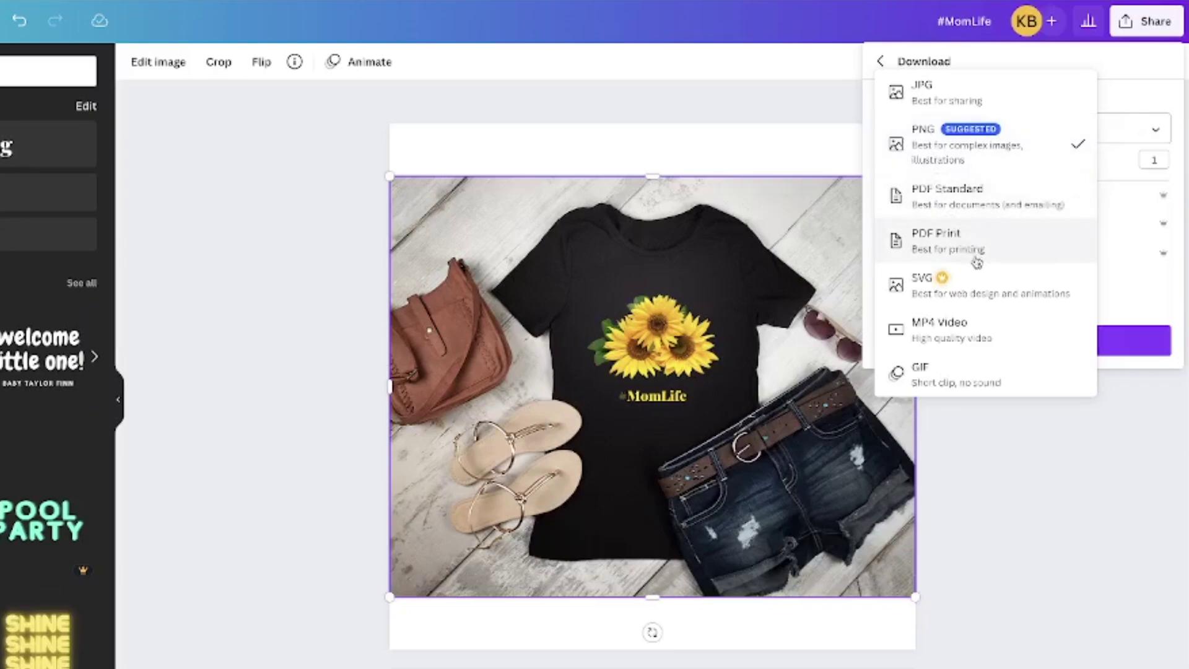
{"action": "left_click", "coordinate": [1052, 464]}
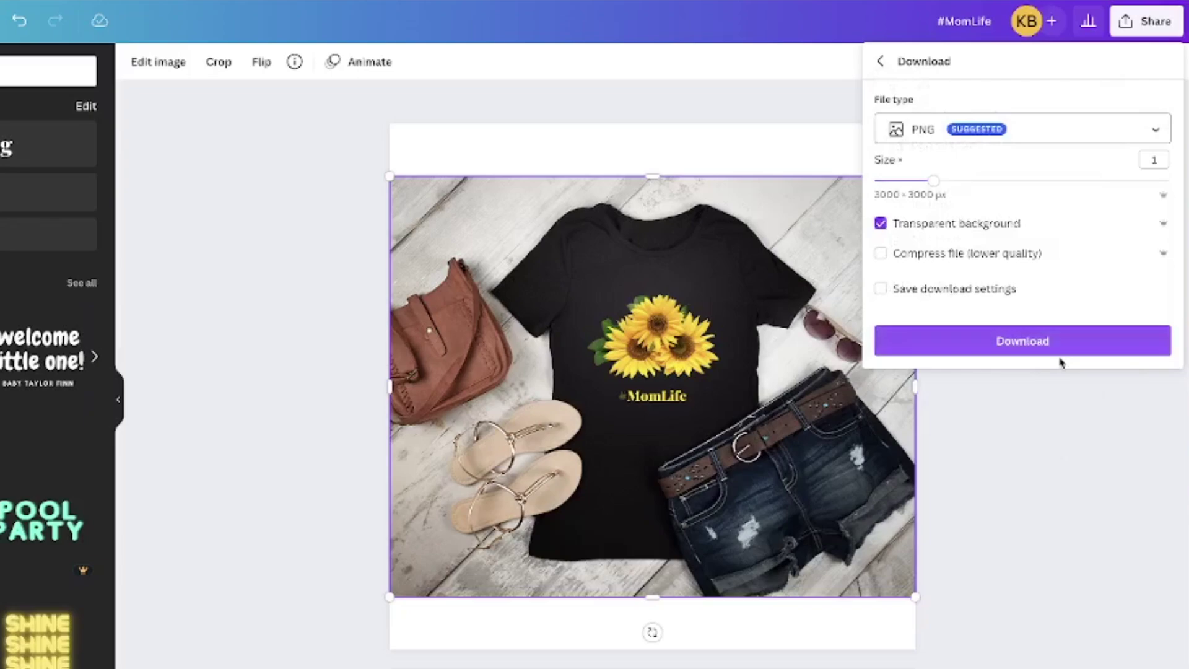
{"action": "left_click", "coordinate": [1060, 421]}
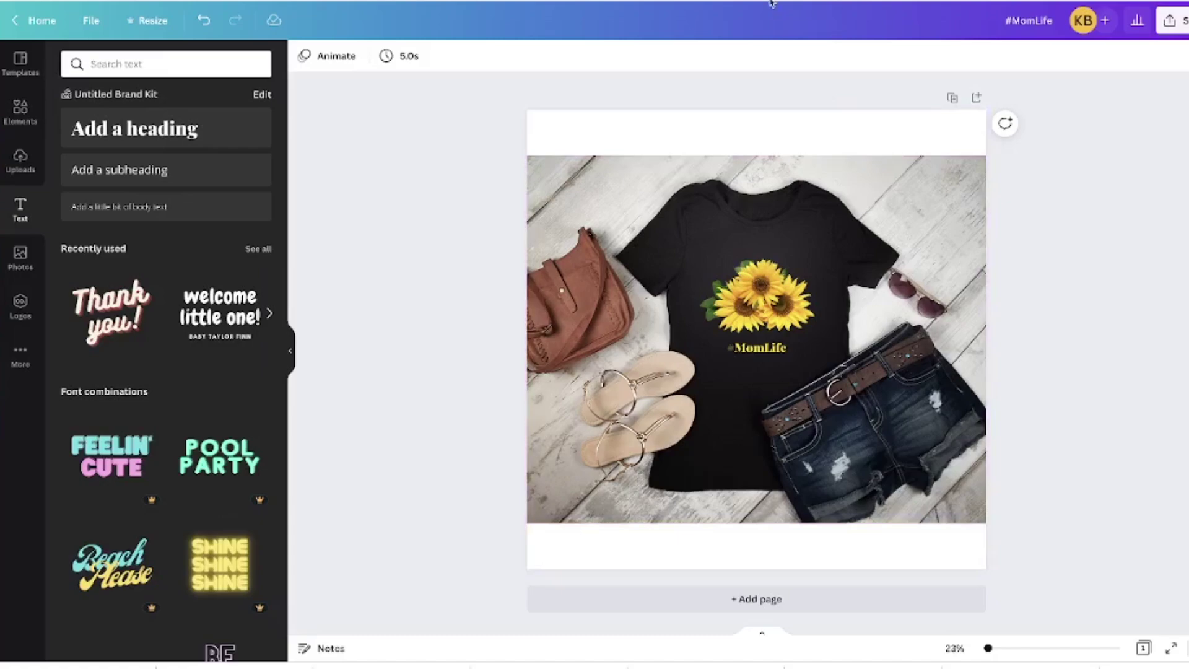
Step: Add a second page and place the uploaded photo of two white mugs with greenery on it
{"action": "left_click", "coordinate": [742, 598]}
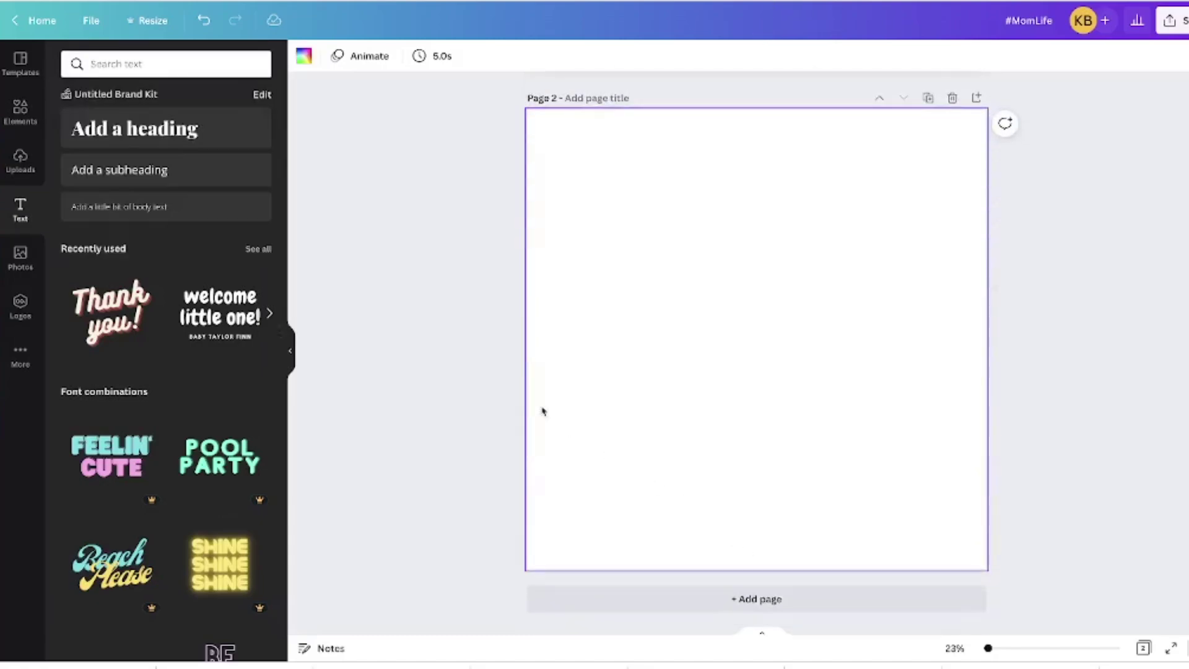
{"action": "left_click", "coordinate": [19, 171]}
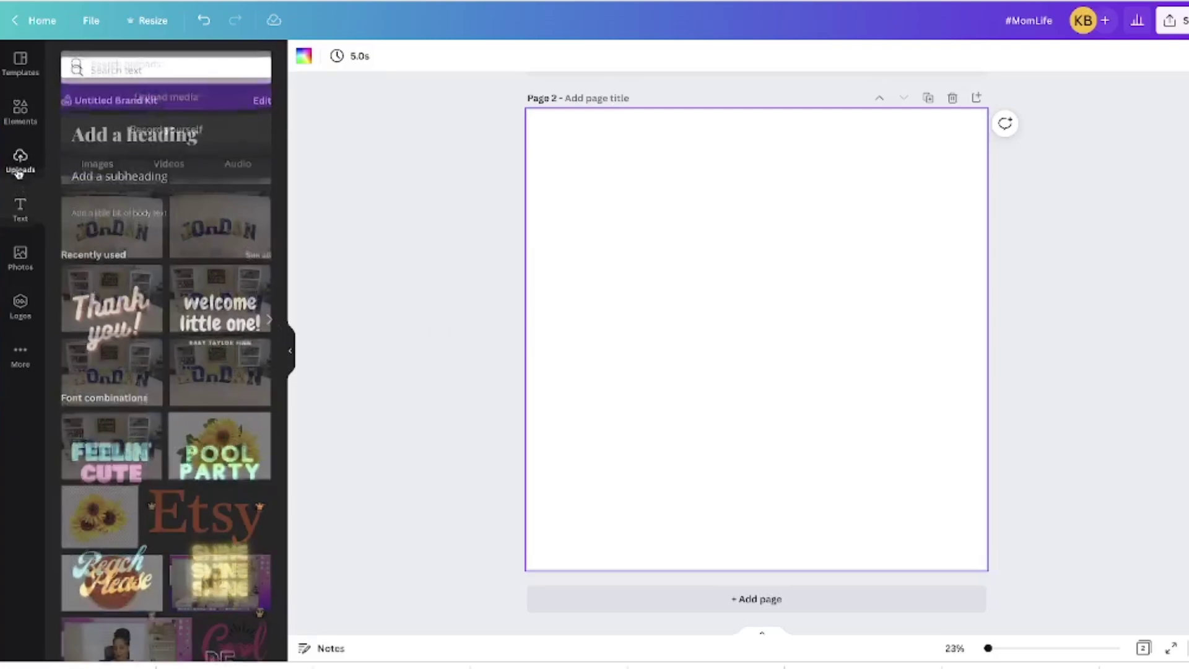
{"action": "scroll", "coordinate": [183, 325], "scroll_direction": "up", "scroll_amount": 10}
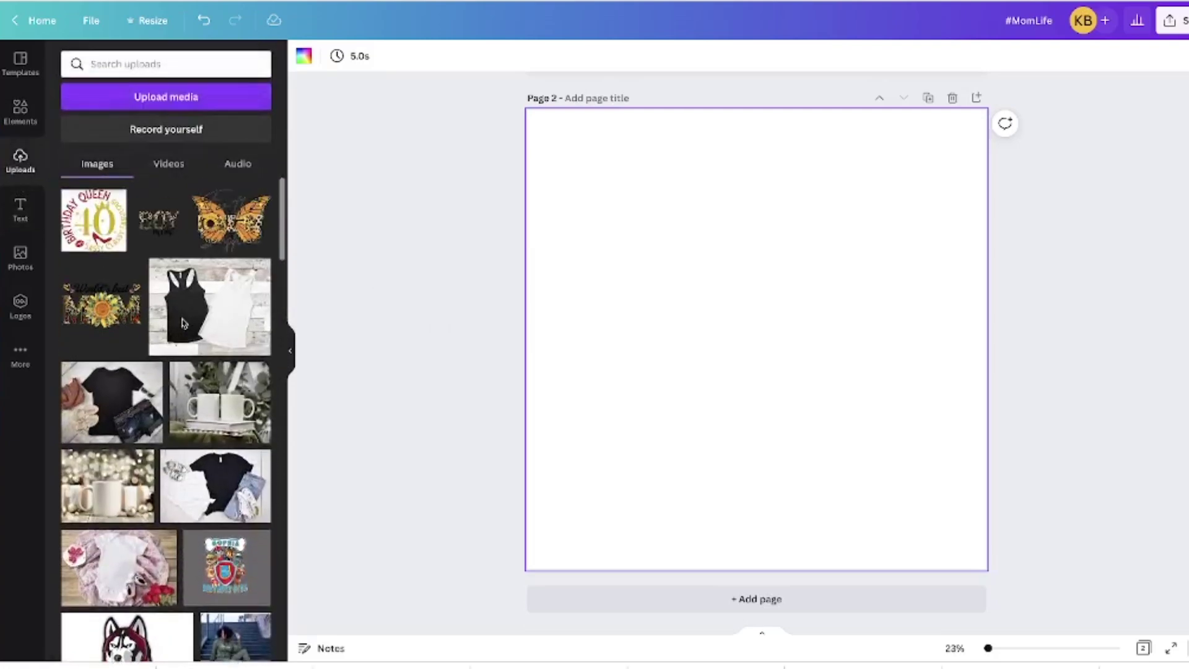
{"action": "scroll", "coordinate": [180, 371], "scroll_direction": "down", "scroll_amount": 1}
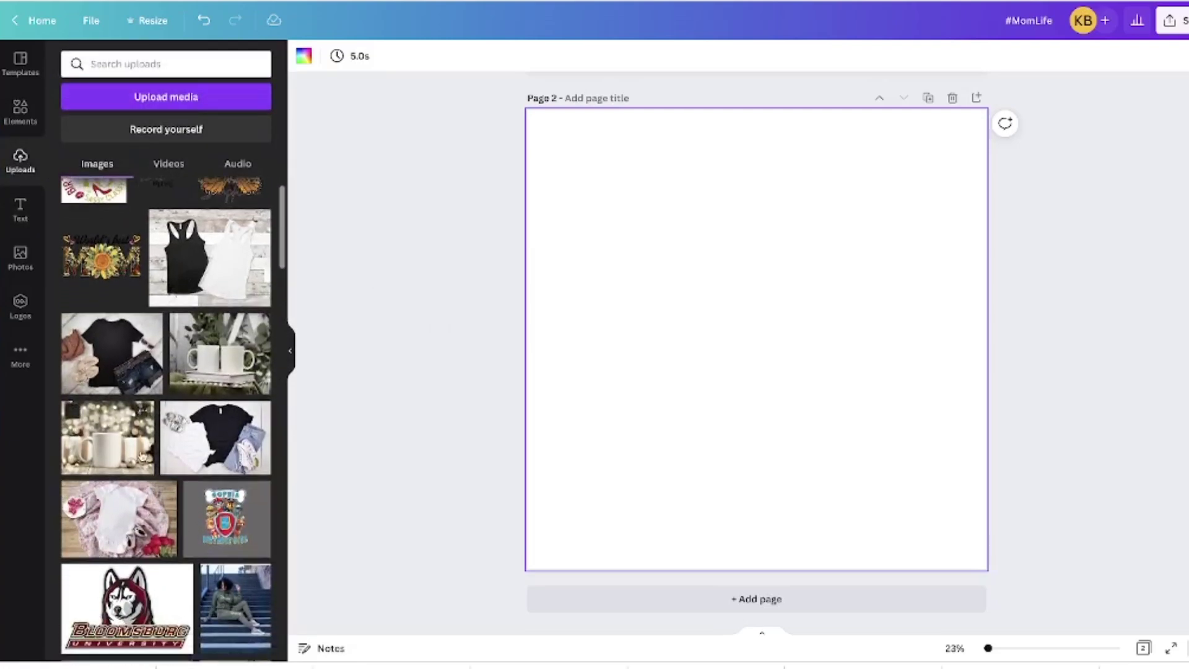
{"action": "left_click", "coordinate": [116, 454]}
{"action": "left_click", "coordinate": [229, 376]}
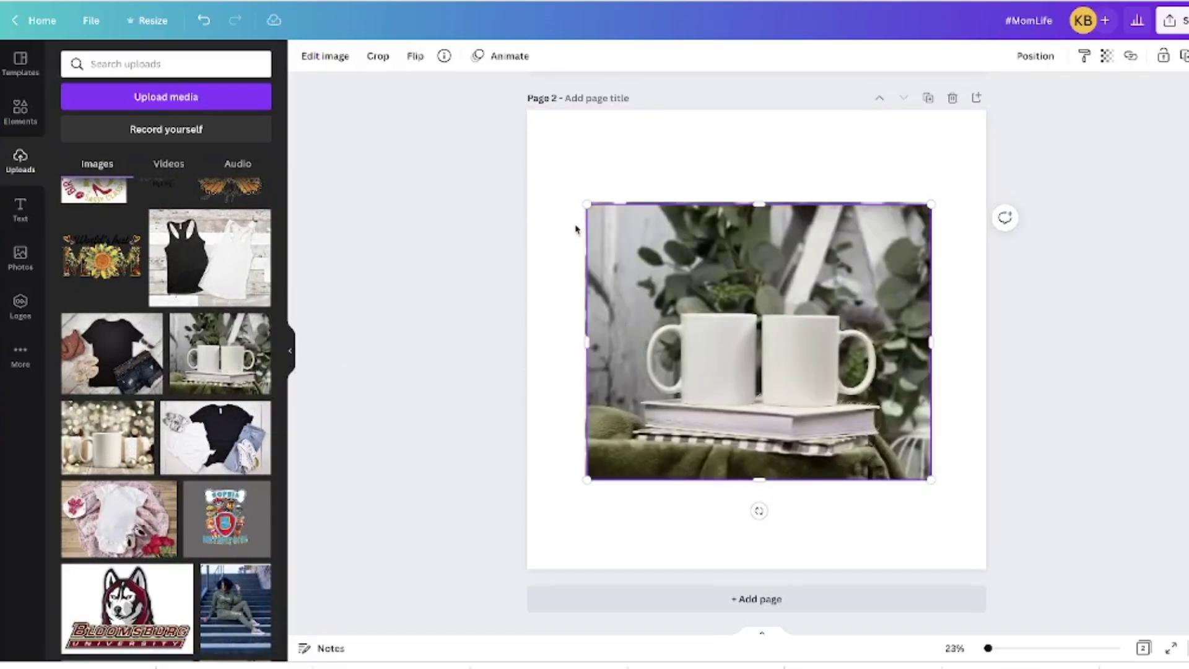
Step: Enlarge the mug photo past the page's full width and align its upper edge with the top of the page
{"action": "left_click_drag", "start_coordinate": [586, 204], "coordinate": [541, 145]}
{"action": "left_click_drag", "start_coordinate": [931, 478], "coordinate": [989, 526]}
{"action": "left_click", "coordinate": [991, 549]}
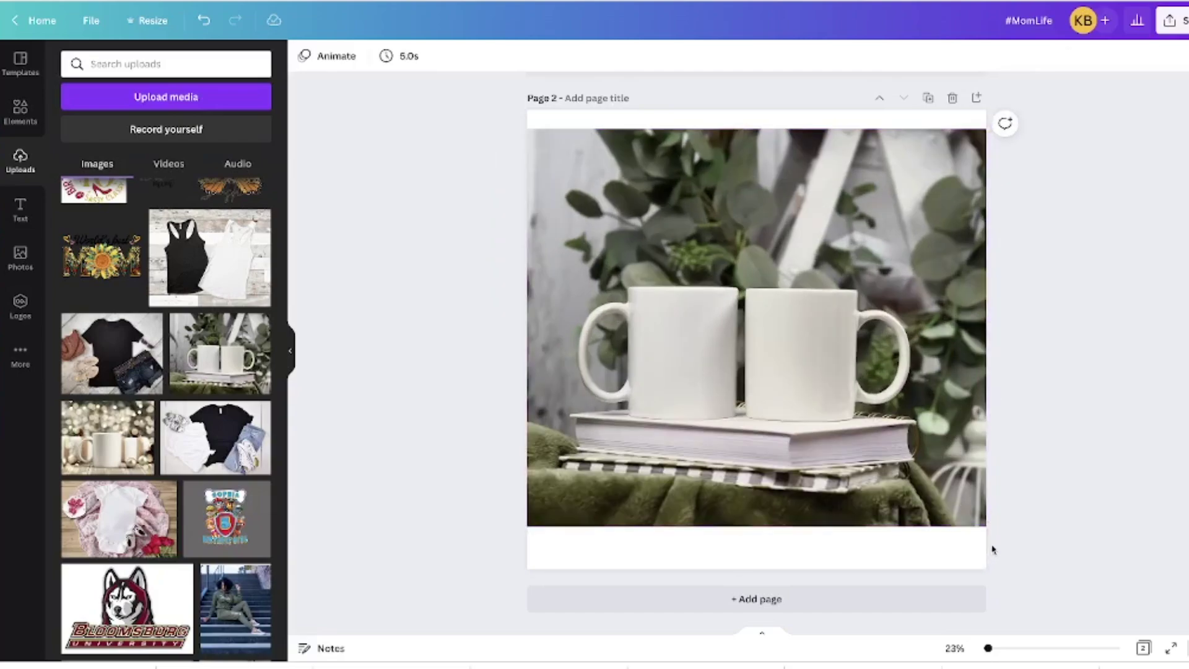
{"action": "left_click", "coordinate": [989, 523]}
{"action": "left_click_drag", "start_coordinate": [989, 525], "coordinate": [1007, 543]}
{"action": "mouse_move", "coordinate": [882, 456]}
{"action": "left_mouse_down"}
{"action": "mouse_move", "coordinate": [881, 426]}
{"action": "mouse_move", "coordinate": [878, 439]}
{"action": "left_mouse_up"}
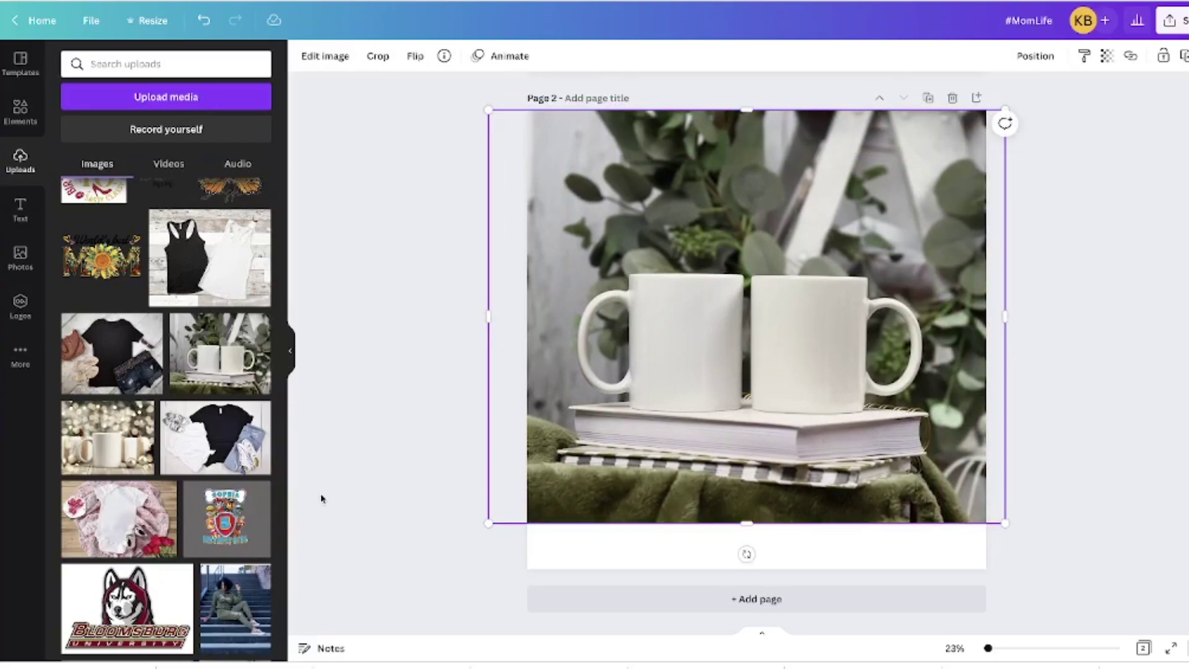
Step: Add the orange butterfly "For the Love of Sunshine" graphic and shrink it to fit on the left mug
{"action": "scroll", "coordinate": [207, 420], "scroll_direction": "up", "scroll_amount": 1}
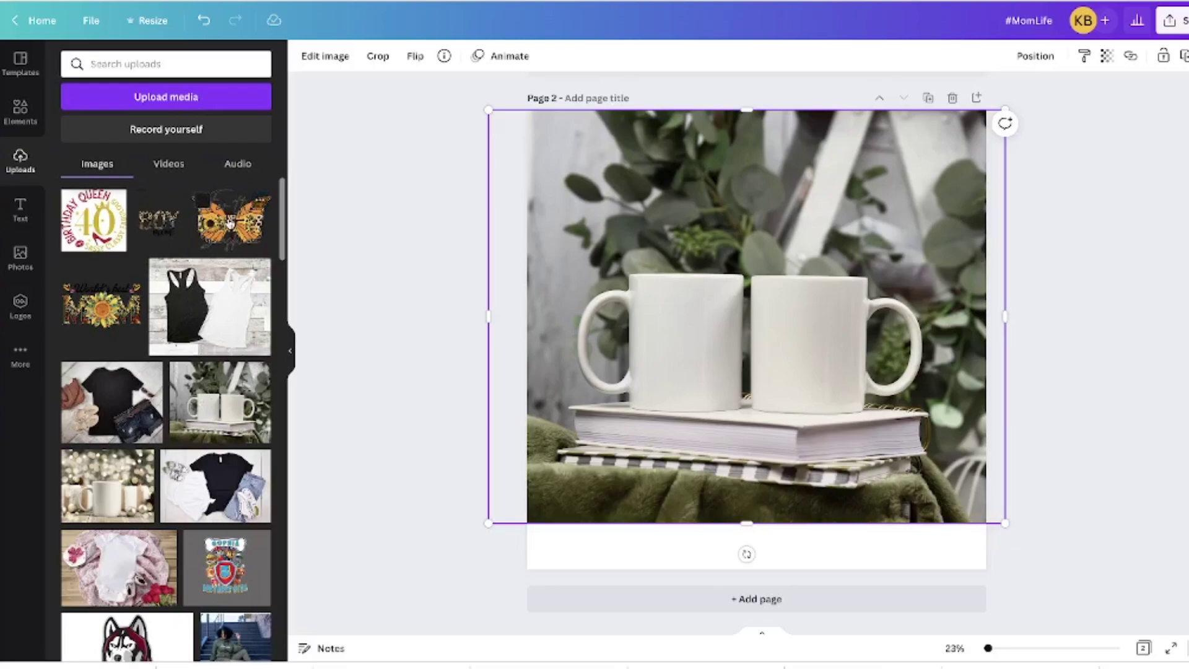
{"action": "left_click", "coordinate": [230, 224]}
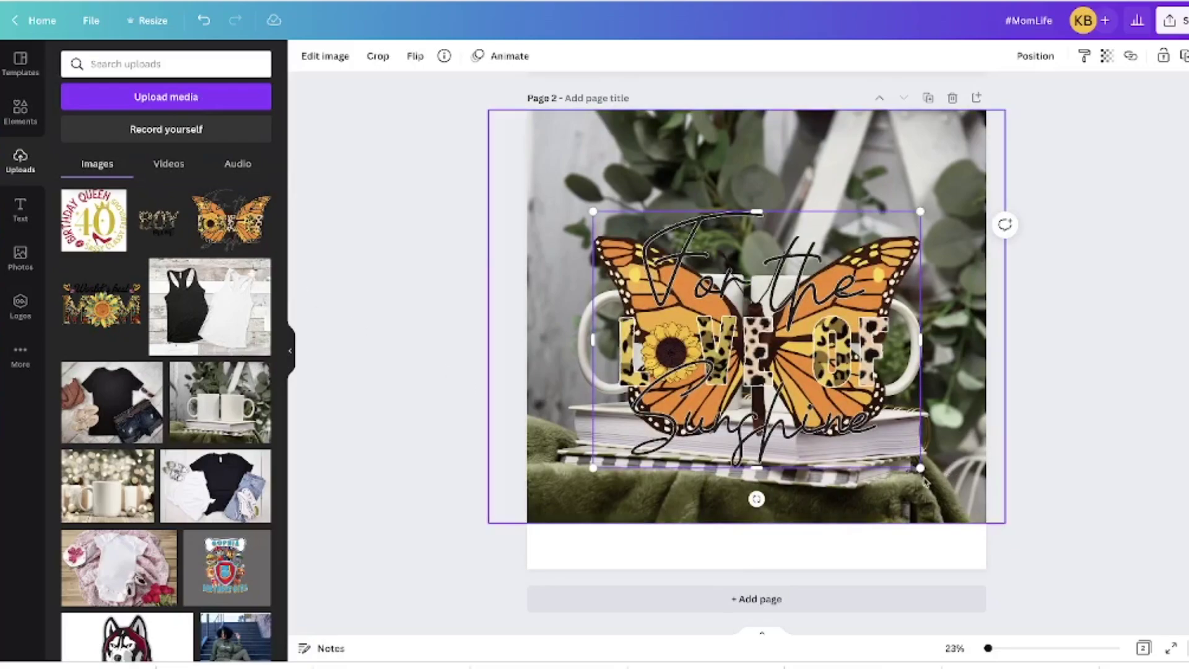
{"action": "left_click_drag", "start_coordinate": [855, 389], "coordinate": [836, 462]}
{"action": "left_click_drag", "start_coordinate": [902, 538], "coordinate": [706, 348]}
{"action": "left_click_drag", "start_coordinate": [741, 386], "coordinate": [702, 358]}
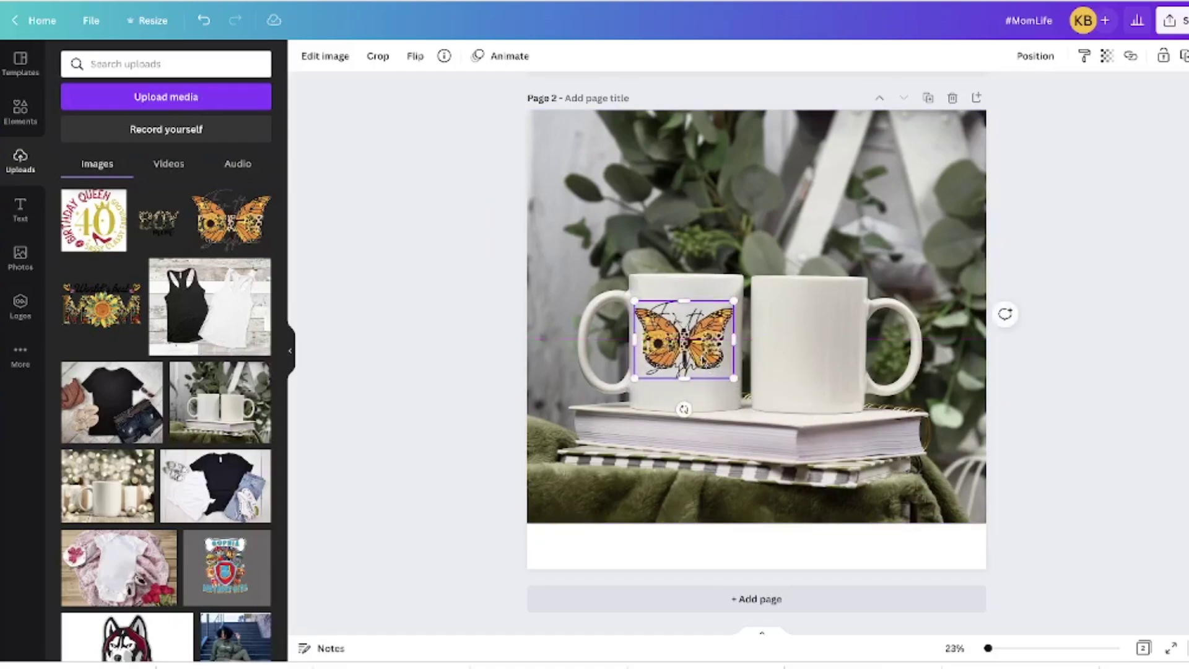
{"action": "left_click_drag", "start_coordinate": [731, 377], "coordinate": [700, 354]}
Step: Copy the butterfly graphic and place the duplicate on the right mug, level with the first one
{"action": "right_click", "coordinate": [700, 355]}
{"action": "left_click", "coordinate": [738, 354]}
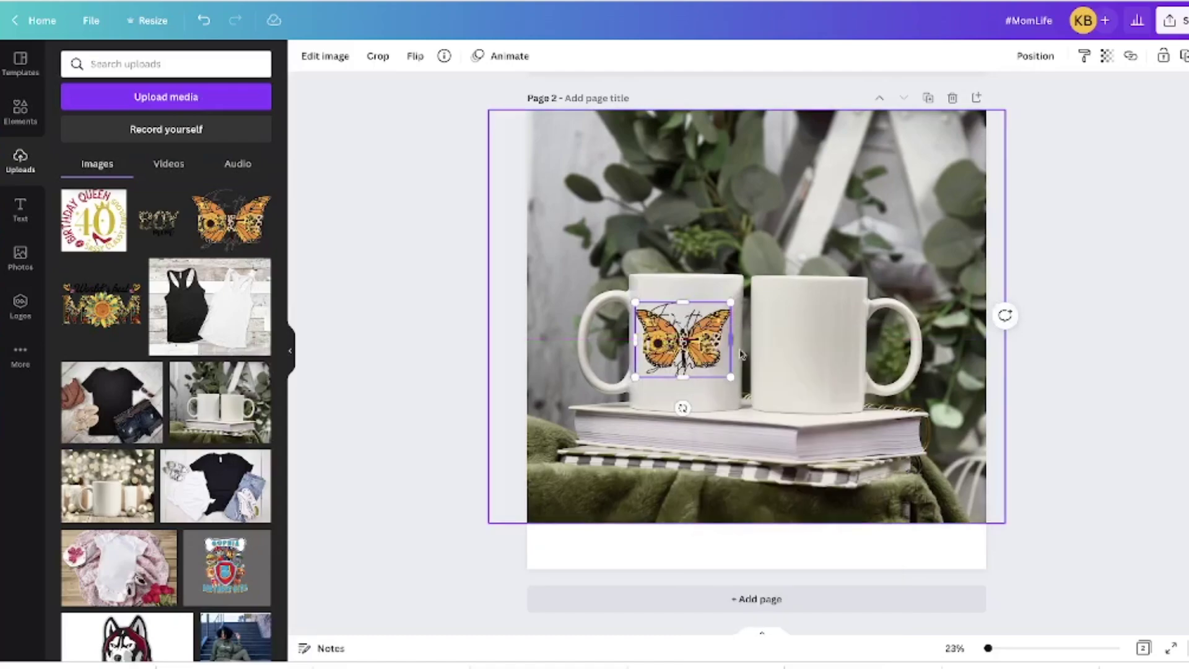
{"action": "right_click", "coordinate": [800, 345]}
{"action": "left_click", "coordinate": [839, 328]}
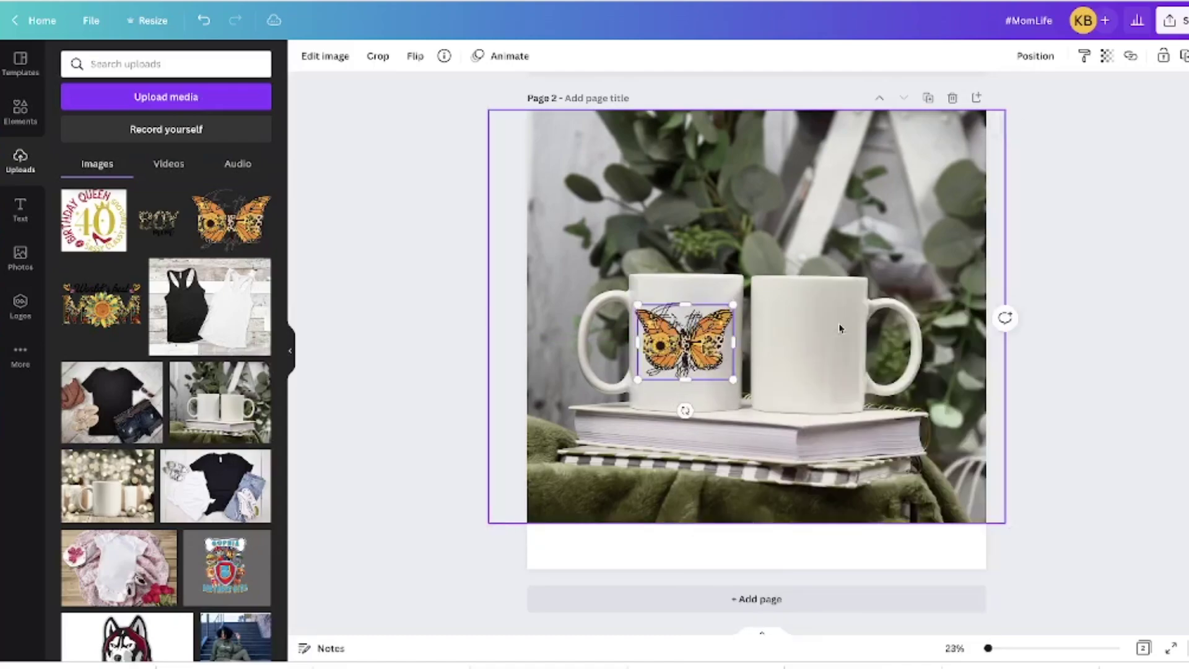
{"action": "left_click_drag", "start_coordinate": [703, 346], "coordinate": [822, 343]}
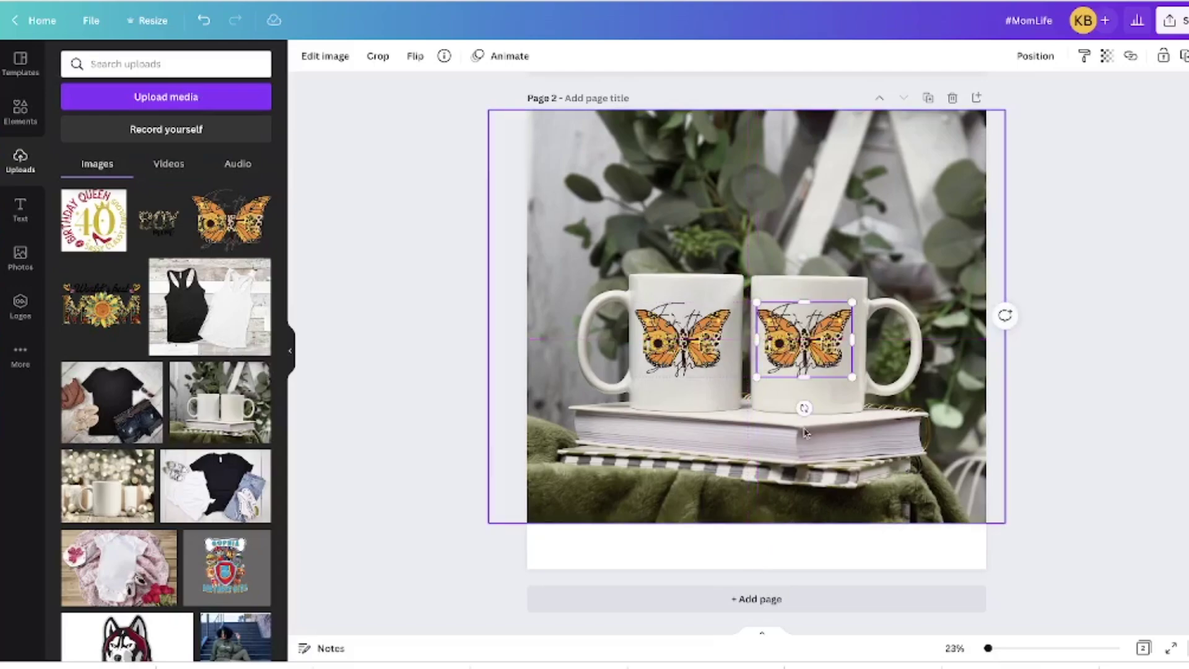
{"action": "left_click", "coordinate": [712, 451]}
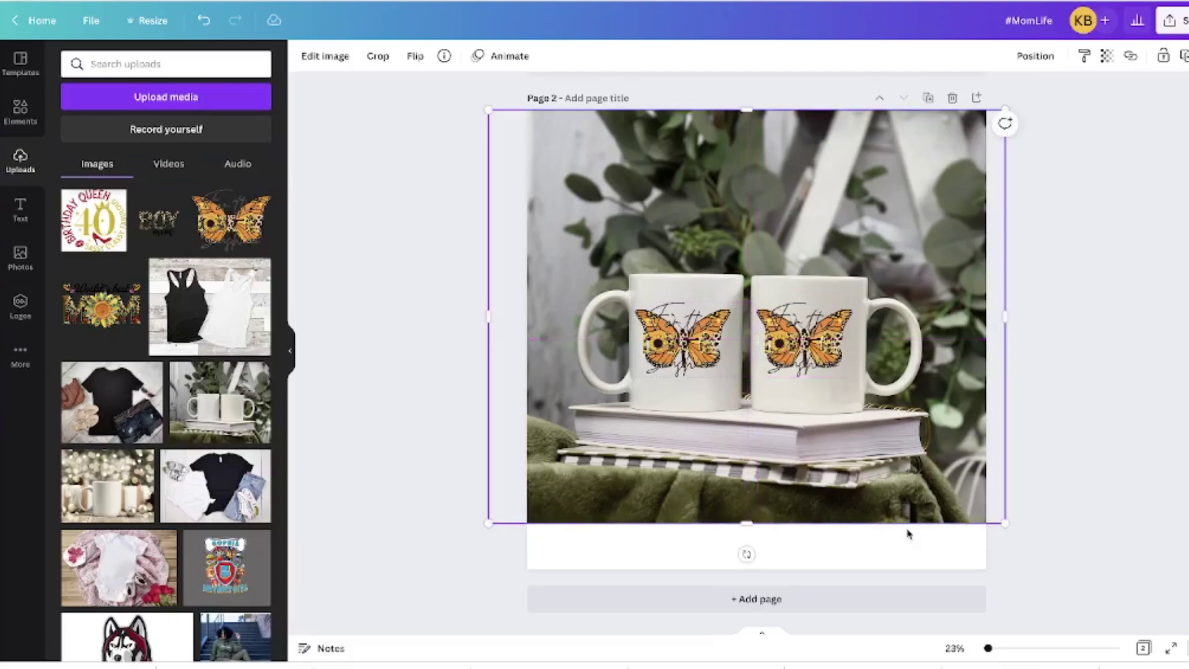
Step: Move both butterfly graphics slightly lower on their mugs, keeping them level with each other
{"action": "left_click_drag", "start_coordinate": [817, 346], "coordinate": [818, 351]}
{"action": "left_click", "coordinate": [713, 344]}
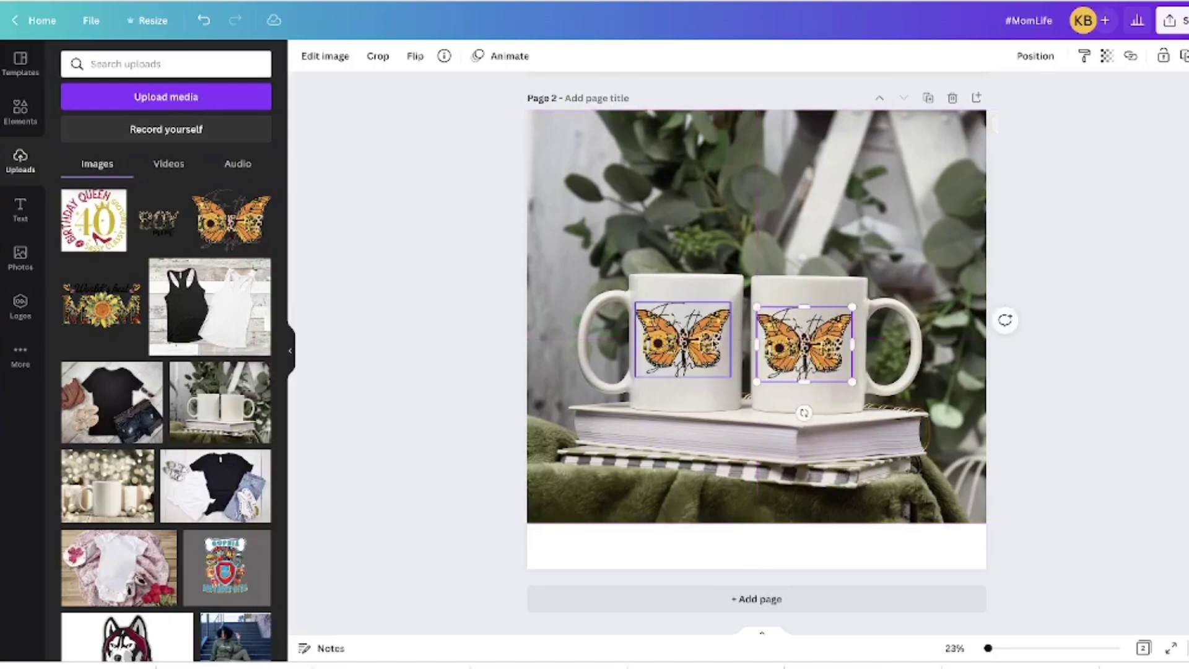
{"action": "left_click_drag", "start_coordinate": [712, 343], "coordinate": [711, 349]}
{"action": "left_click", "coordinate": [788, 423]}
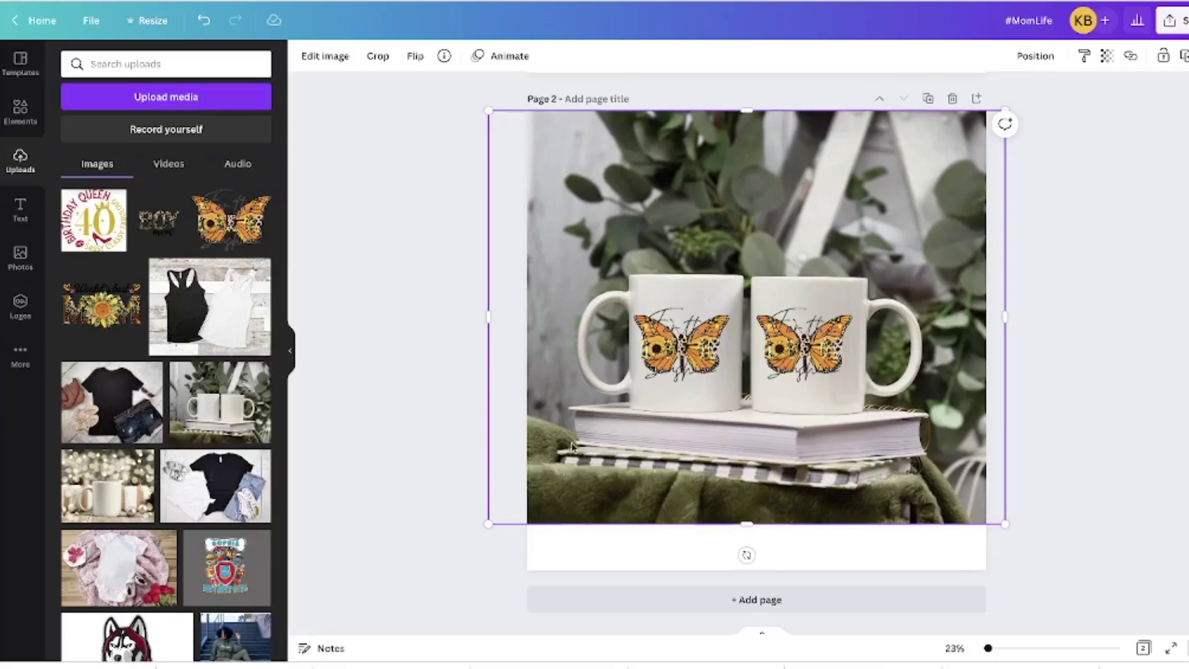
{"action": "scroll", "coordinate": [214, 492], "scroll_direction": "down", "scroll_amount": 1}
{"action": "scroll", "coordinate": [207, 443], "scroll_direction": "down", "scroll_amount": 3}
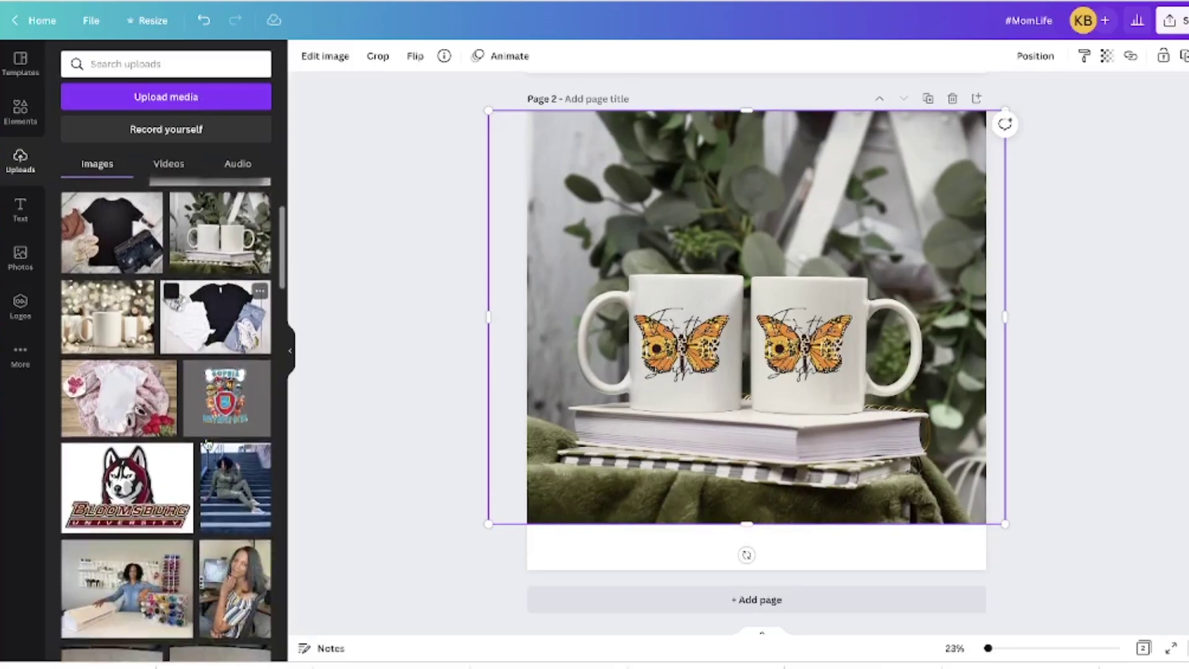
{"action": "scroll", "coordinate": [208, 443], "scroll_direction": "up", "scroll_amount": 4}
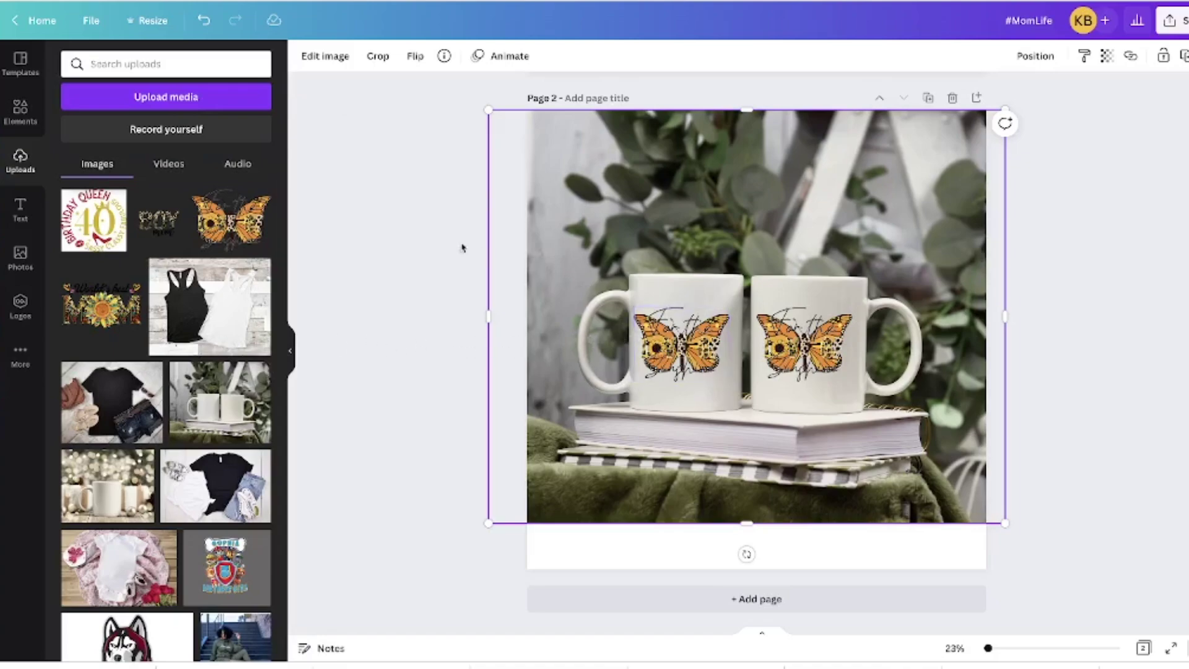
{"action": "left_click", "coordinate": [324, 56]}
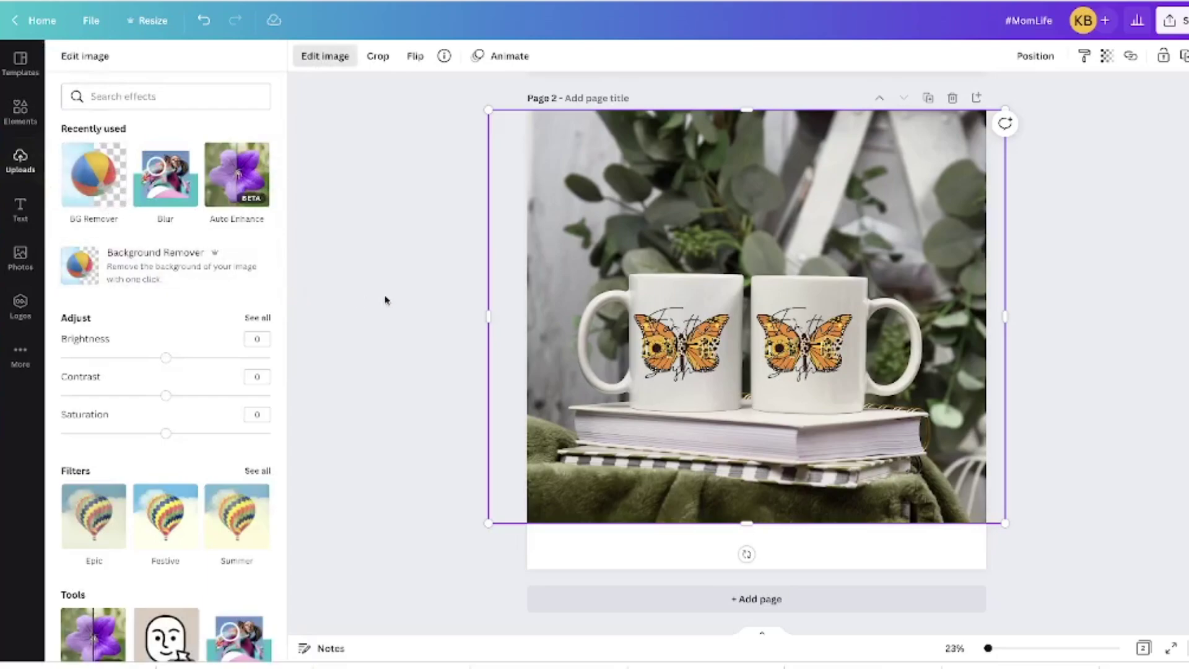
{"action": "key", "text": "Escape"}
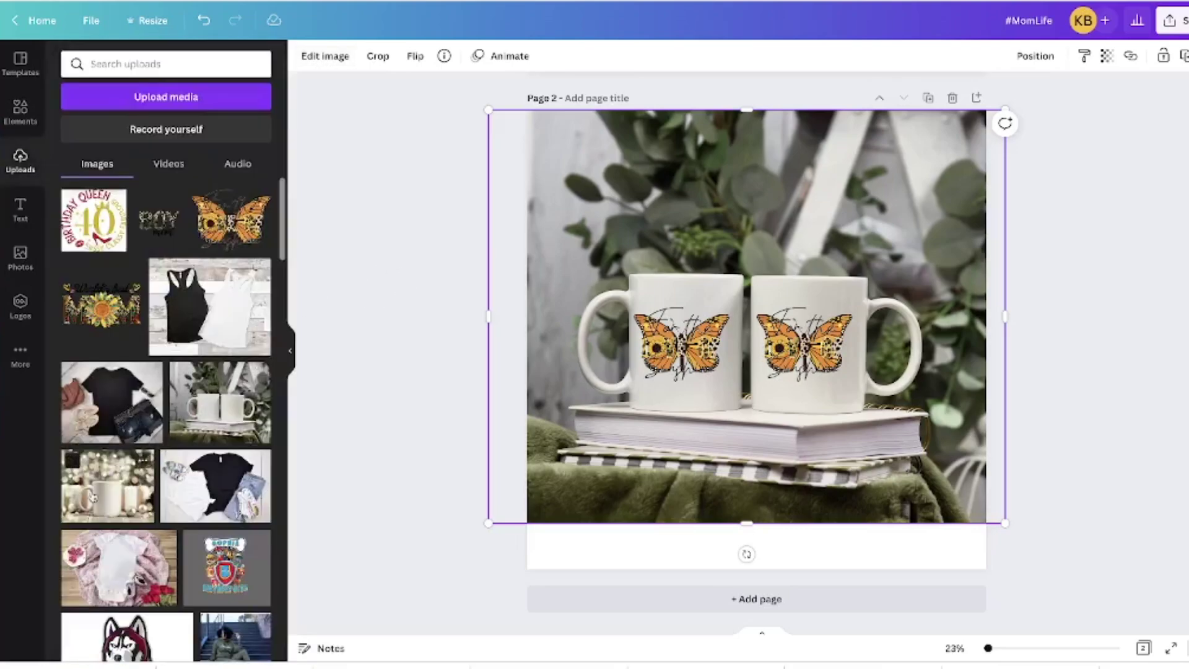
Step: Add the leopard-print "BOY mom" graphic to the tank top mockup on page 3, shrink it onto the white tank and tilt it to match
{"action": "scroll", "coordinate": [231, 513], "scroll_direction": "down", "scroll_amount": 2}
{"action": "scroll", "coordinate": [231, 513], "scroll_direction": "down", "scroll_amount": 2}
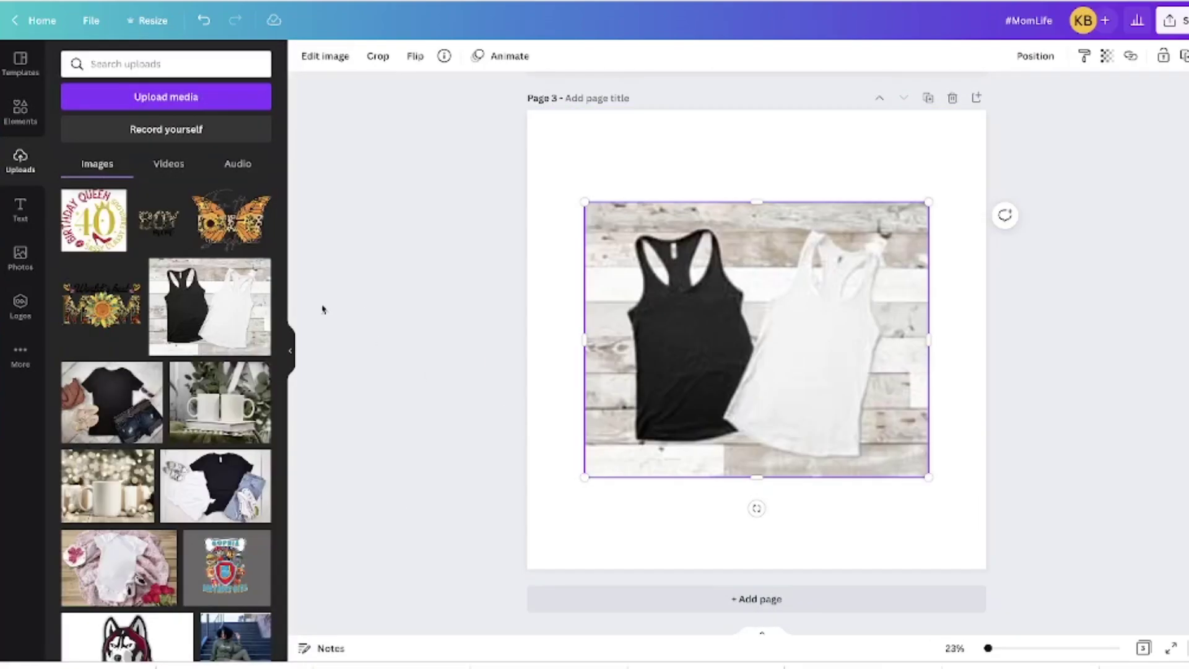
{"action": "left_click", "coordinate": [158, 220]}
{"action": "left_click_drag", "start_coordinate": [902, 504], "coordinate": [758, 377]}
{"action": "left_click_drag", "start_coordinate": [700, 279], "coordinate": [806, 291]}
{"action": "left_click_drag", "start_coordinate": [810, 462], "coordinate": [786, 440]}
{"action": "left_click_drag", "start_coordinate": [843, 343], "coordinate": [791, 427]}
{"action": "left_click", "coordinate": [681, 403]}
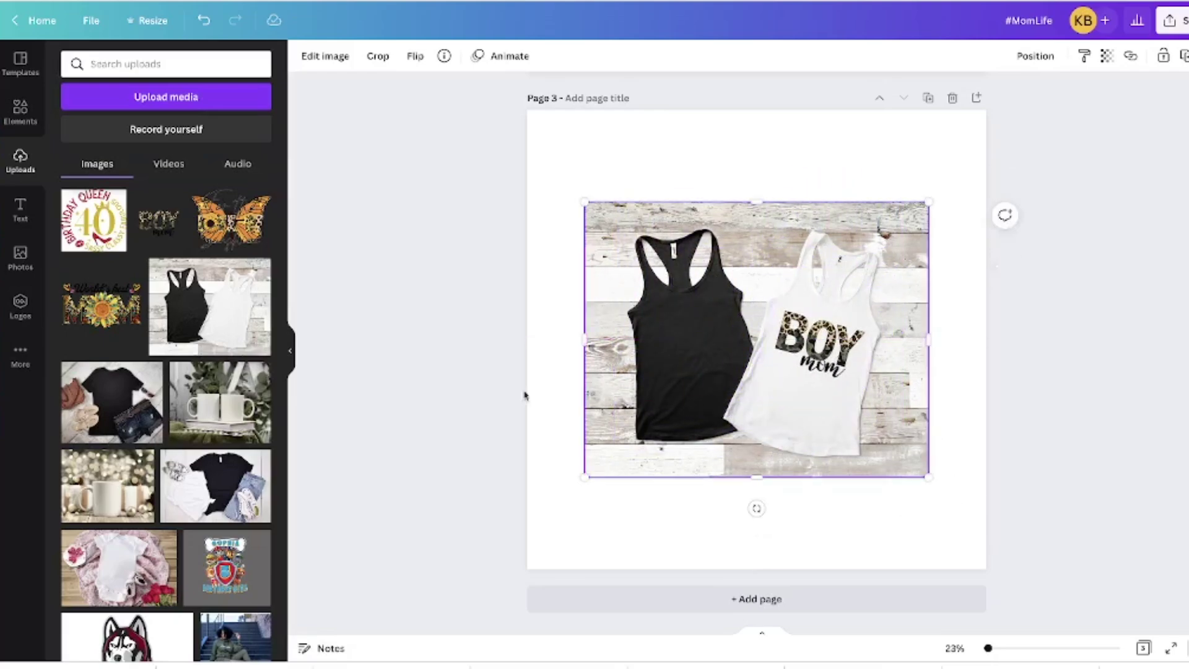
Step: Add the sunflower MOM graphic, shrink it onto the chest of the black tank top and tilt it to follow the shirt
{"action": "left_click", "coordinate": [105, 320]}
{"action": "left_click_drag", "start_coordinate": [900, 510], "coordinate": [693, 332]}
{"action": "left_click_drag", "start_coordinate": [788, 473], "coordinate": [751, 438]}
{"action": "left_click_drag", "start_coordinate": [677, 466], "coordinate": [749, 402]}
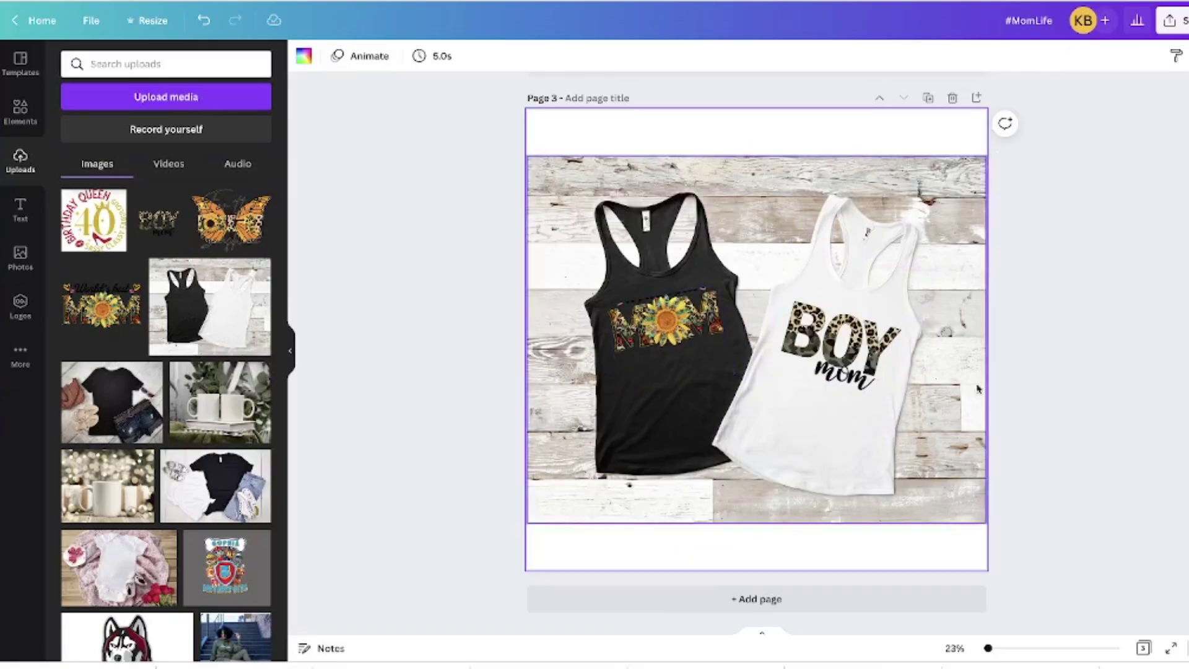
Step: Look through the sharing options for the mockup design
{"action": "left_click", "coordinate": [1171, 21]}
{"action": "left_click", "coordinate": [1005, 346]}
{"action": "left_click", "coordinate": [1022, 115]}
{"action": "left_click", "coordinate": [1000, 75]}
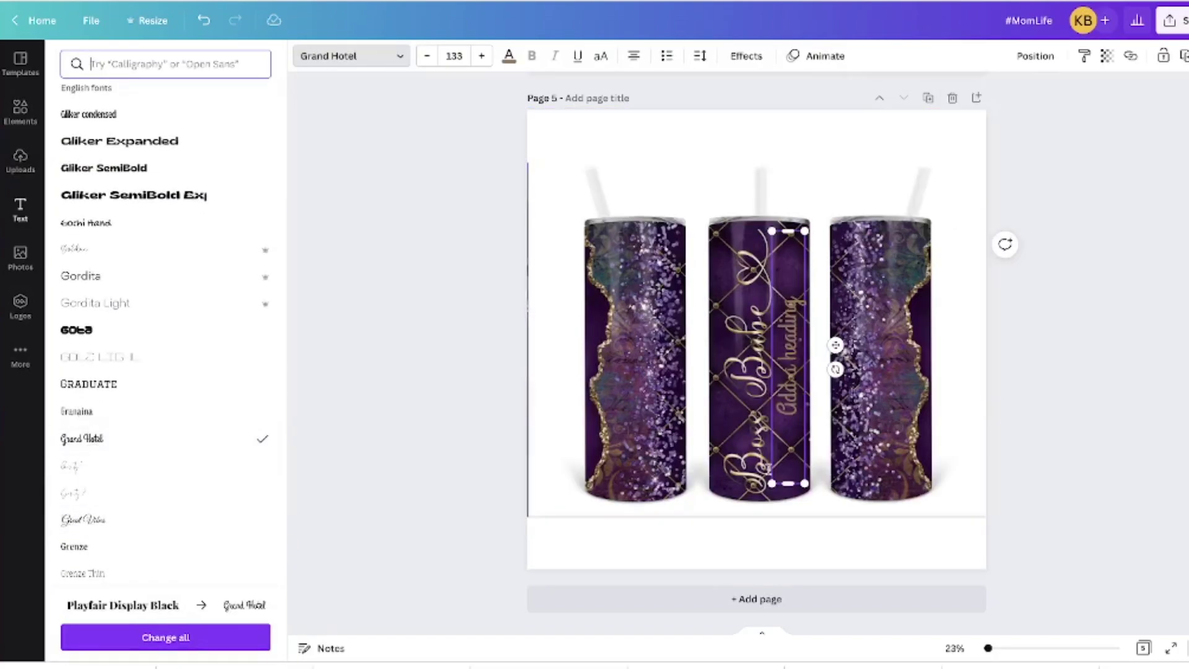
Step: Enlarge the vertical Grand Hotel heading on page 5 to size 182 and move it from the middle purple tumbler onto the left one
{"action": "left_click", "coordinate": [481, 56]}
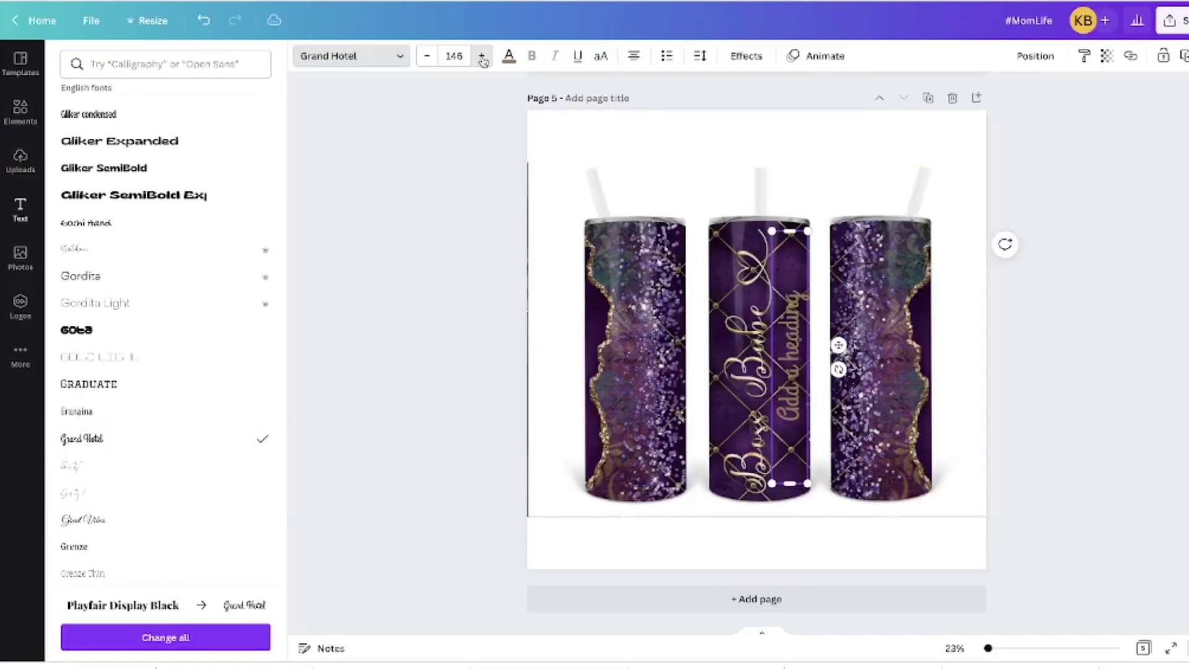
{"action": "left_click_drag", "start_coordinate": [792, 391], "coordinate": [646, 397]}
Step: Recolour the heading on the left tumbler to a pale cream and shift it slightly upward
{"action": "left_click", "coordinate": [509, 55]}
{"action": "left_click", "coordinate": [223, 125]}
{"action": "left_click", "coordinate": [746, 57]}
{"action": "left_click", "coordinate": [746, 62]}
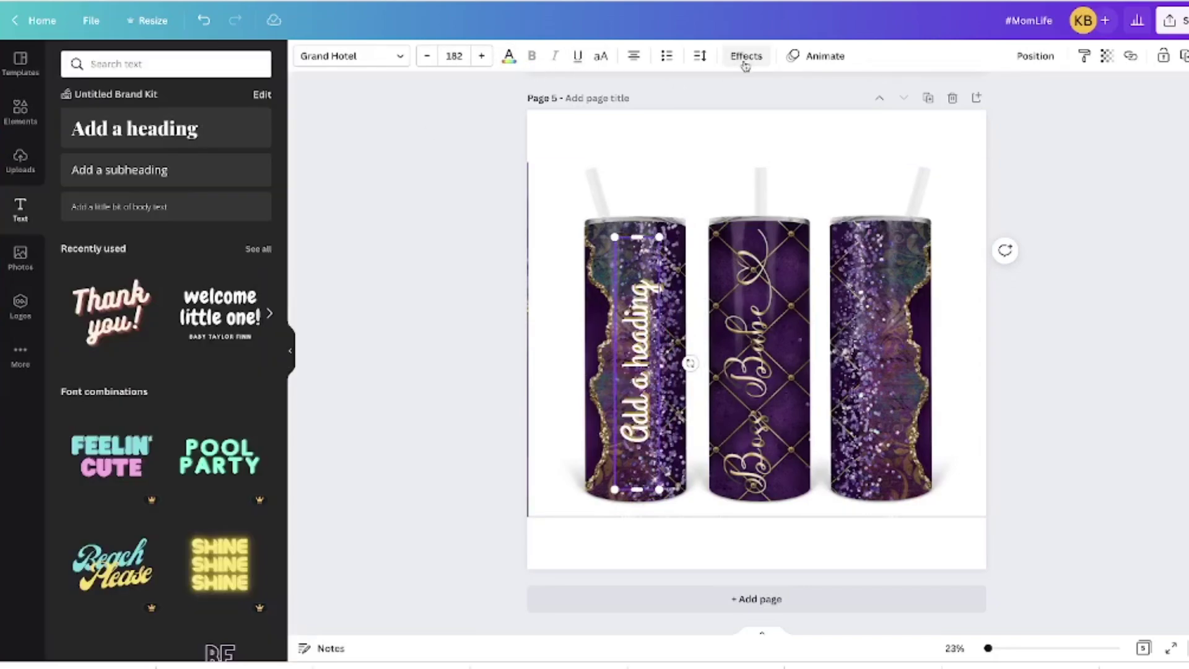
{"action": "left_click_drag", "start_coordinate": [641, 385], "coordinate": [640, 379]}
{"action": "key", "text": "Escape"}
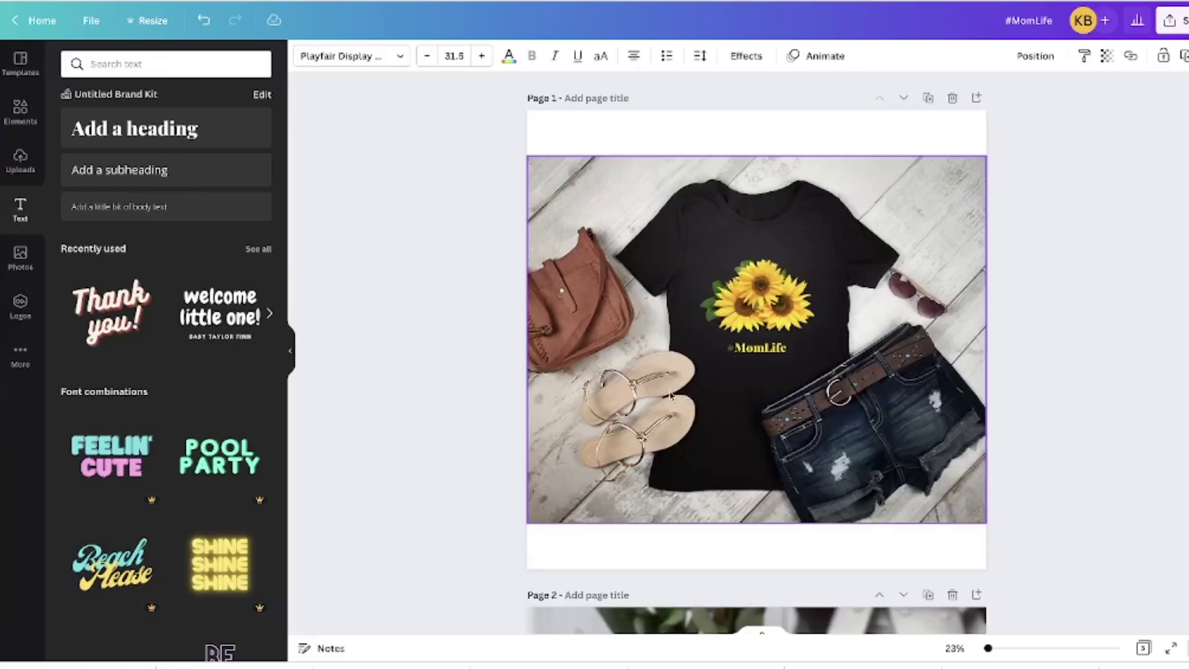
Step: Review the T-shirt, mug, tank top and tumbler mockups across the design's five pages
{"action": "scroll", "coordinate": [669, 396], "scroll_direction": "down", "scroll_amount": 5}
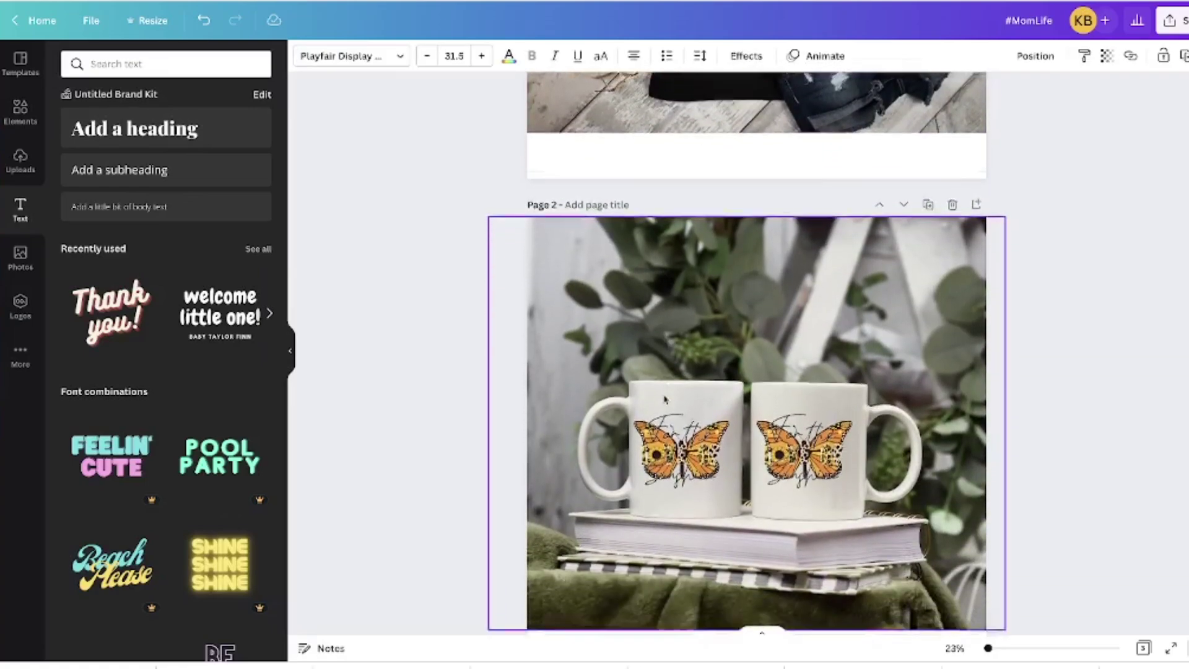
{"action": "scroll", "coordinate": [664, 399], "scroll_direction": "down", "scroll_amount": 7}
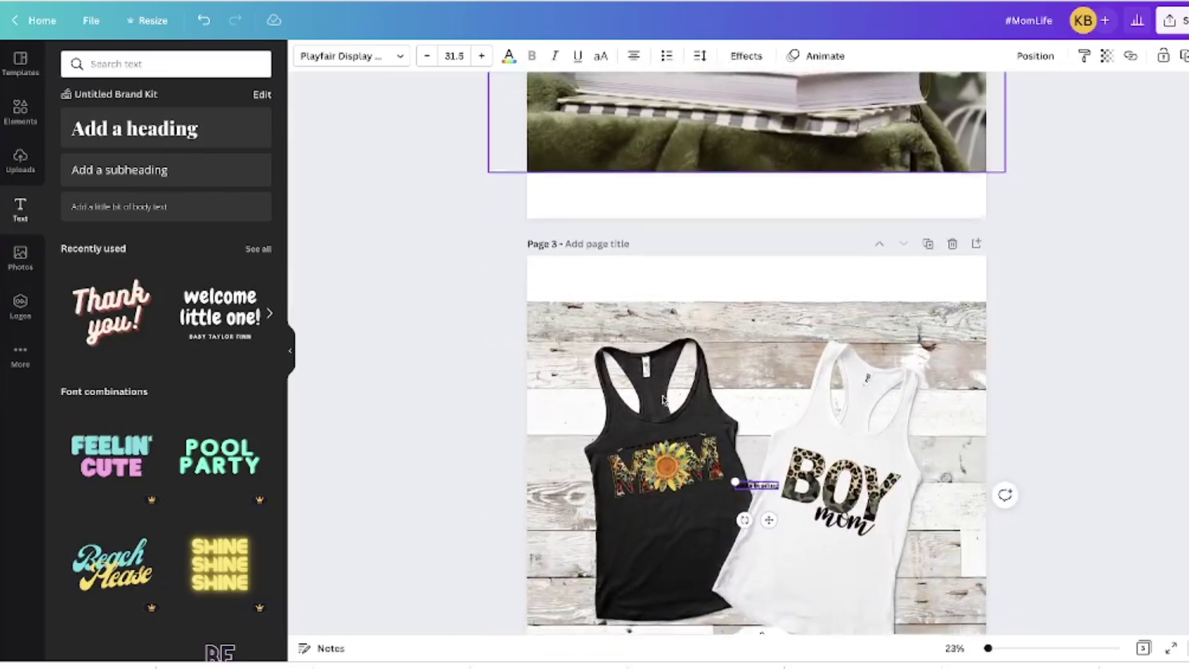
{"action": "scroll", "coordinate": [663, 399], "scroll_direction": "down", "scroll_amount": 1}
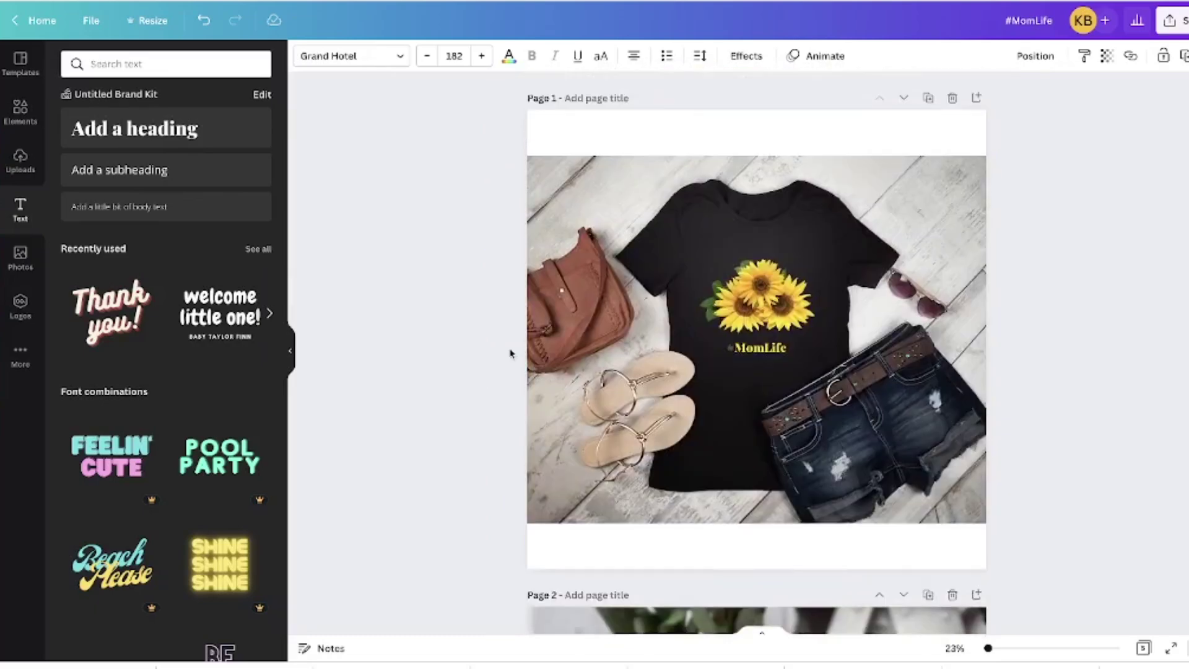
{"action": "scroll", "coordinate": [509, 348], "scroll_direction": "down", "scroll_amount": 15}
{"action": "scroll", "coordinate": [520, 359], "scroll_direction": "down", "scroll_amount": 18}
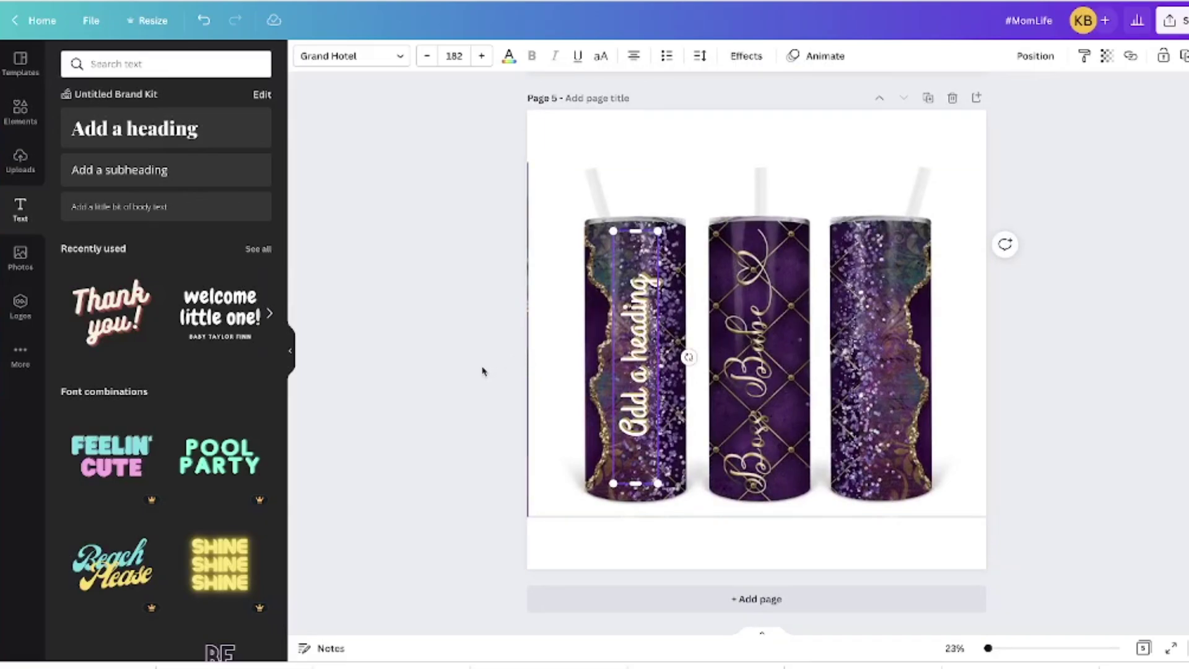
{"action": "scroll", "coordinate": [483, 371], "scroll_direction": "up", "scroll_amount": 16}
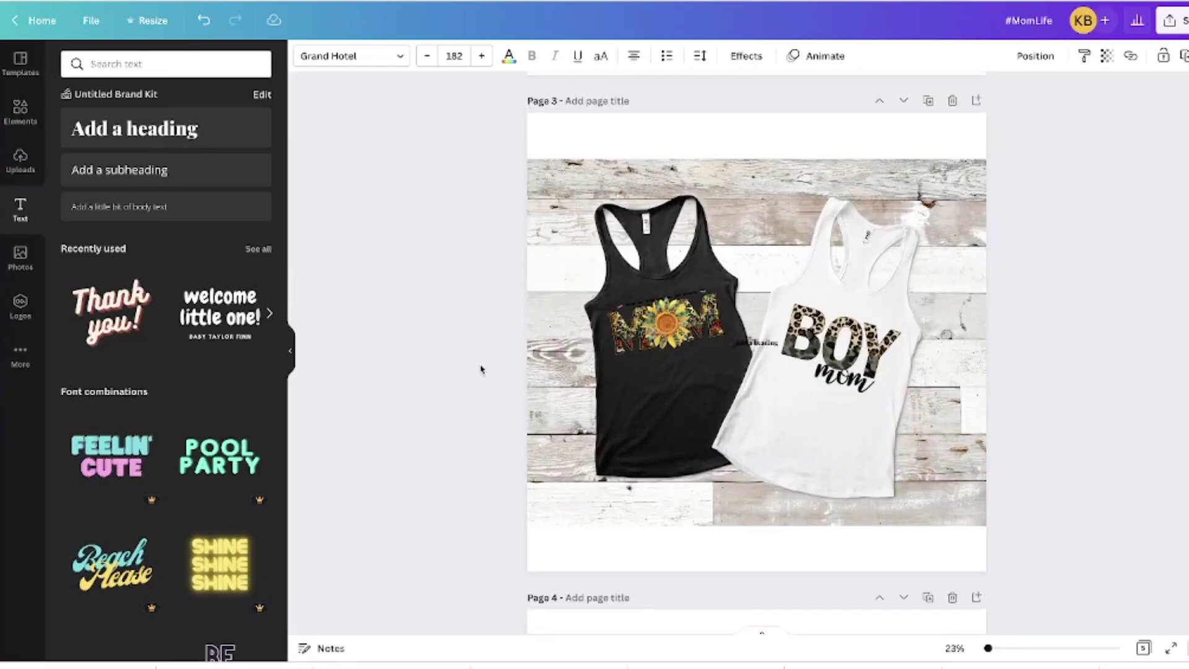
{"action": "scroll", "coordinate": [481, 370], "scroll_direction": "down", "scroll_amount": 5}
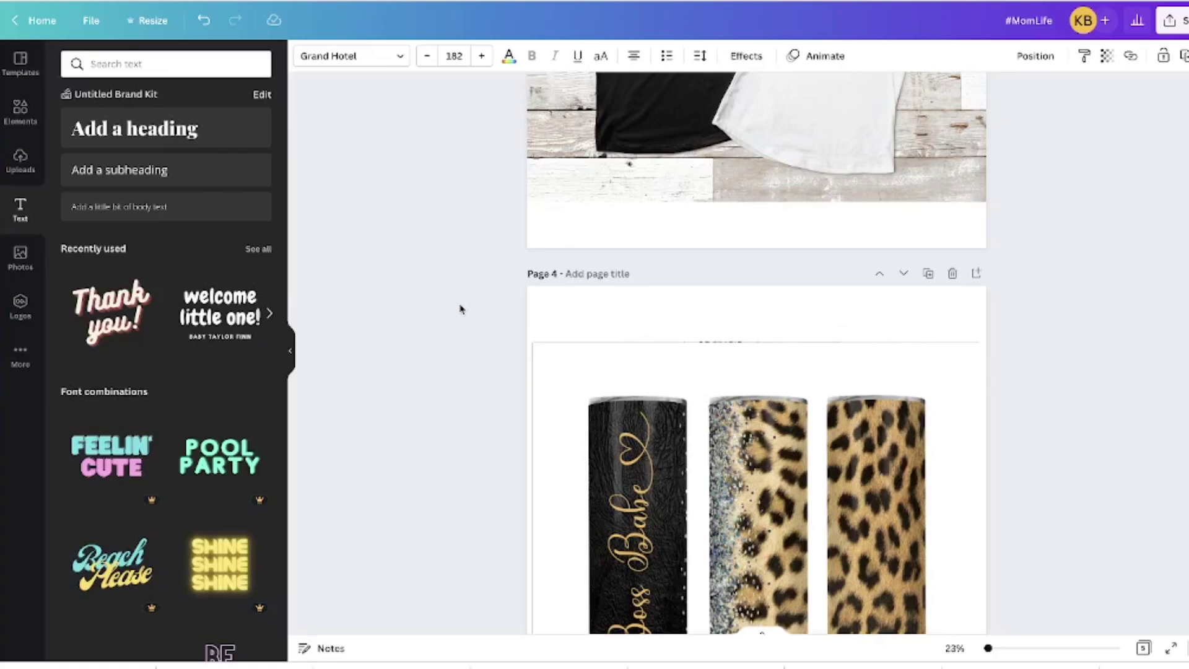
{"action": "scroll", "coordinate": [459, 362], "scroll_direction": "up", "scroll_amount": 6}
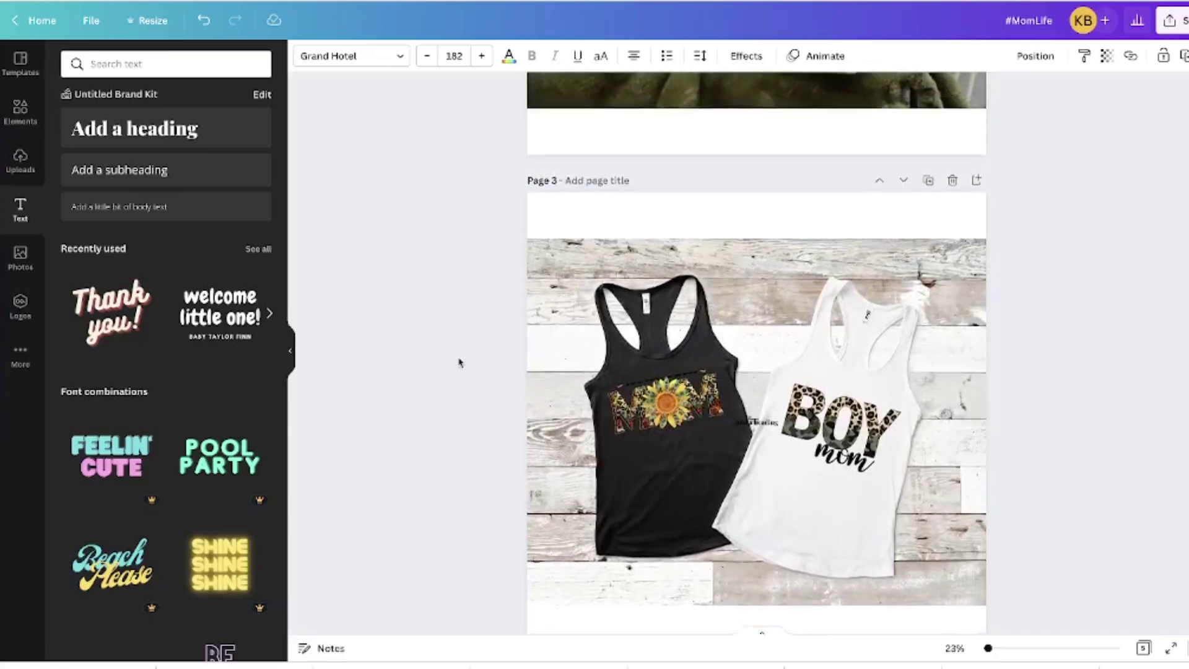
{"action": "scroll", "coordinate": [460, 363], "scroll_direction": "up", "scroll_amount": 10}
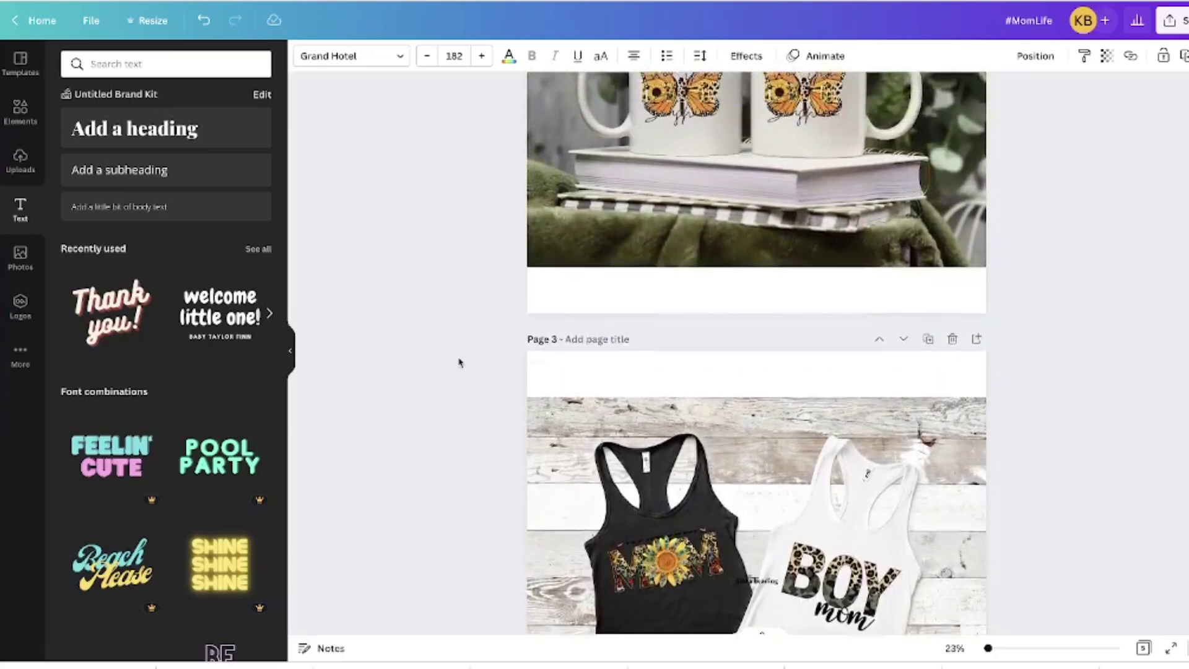